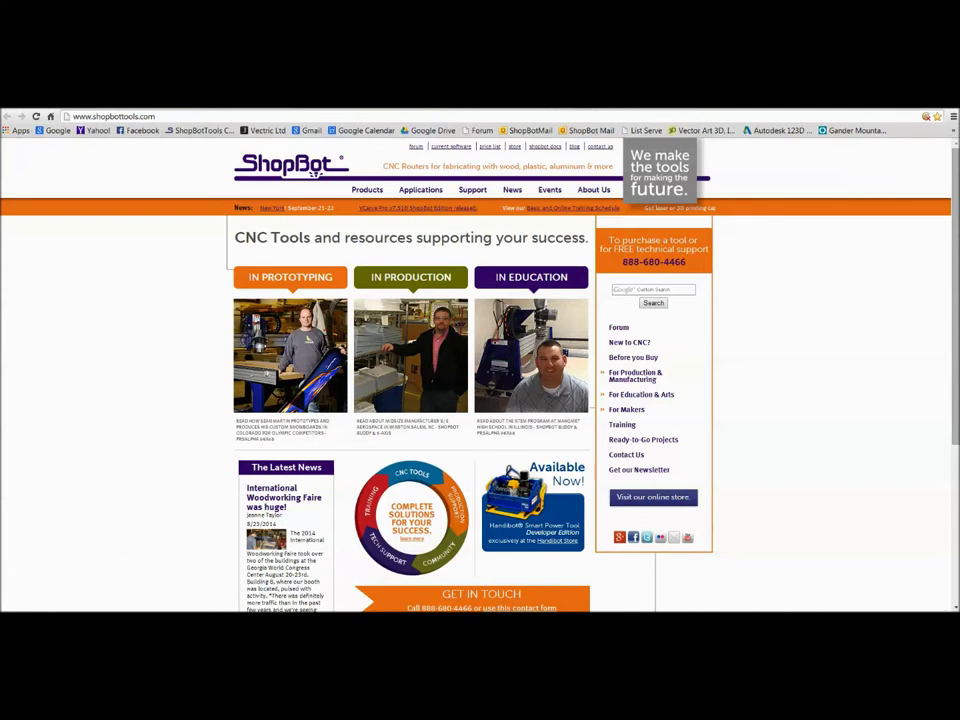
pyautogui.moveTo(120, 612)
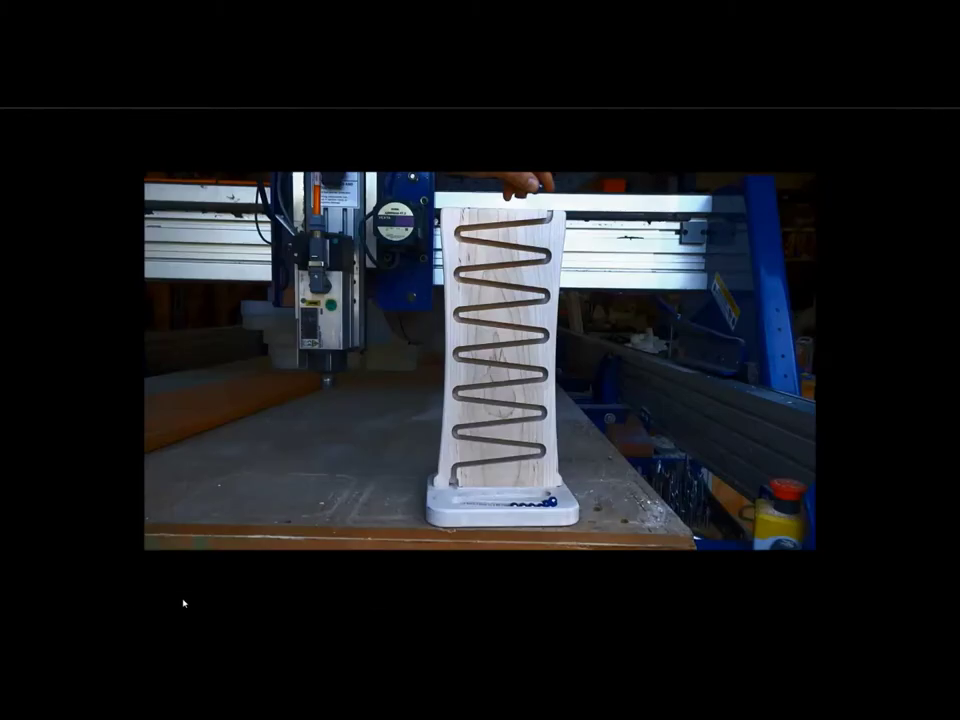
pyautogui.moveTo(392, 607)
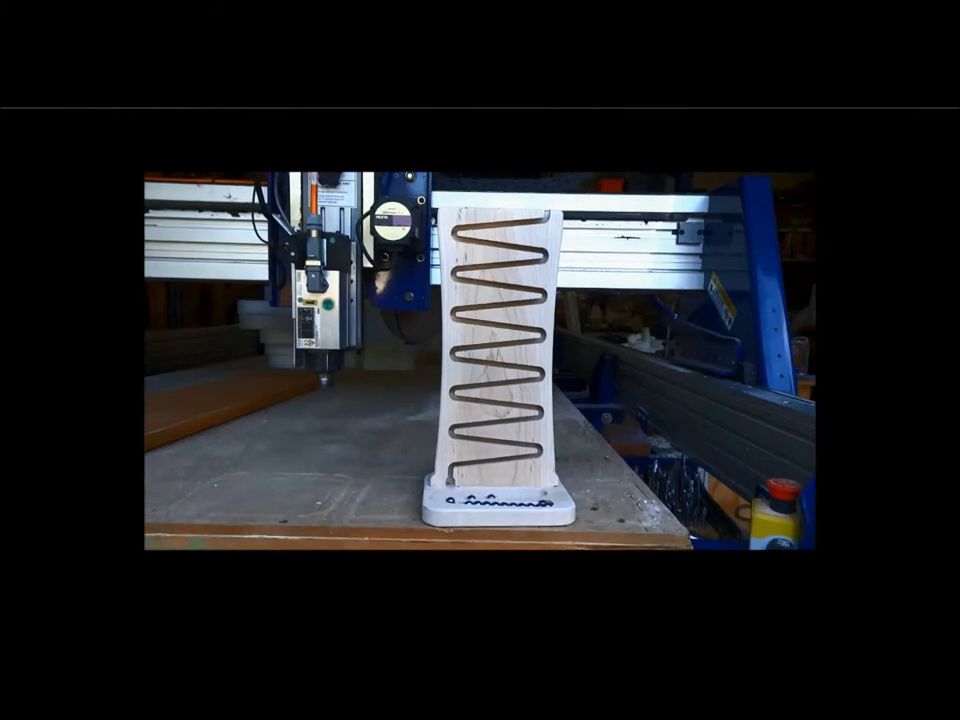
pyautogui.moveTo(355, 575)
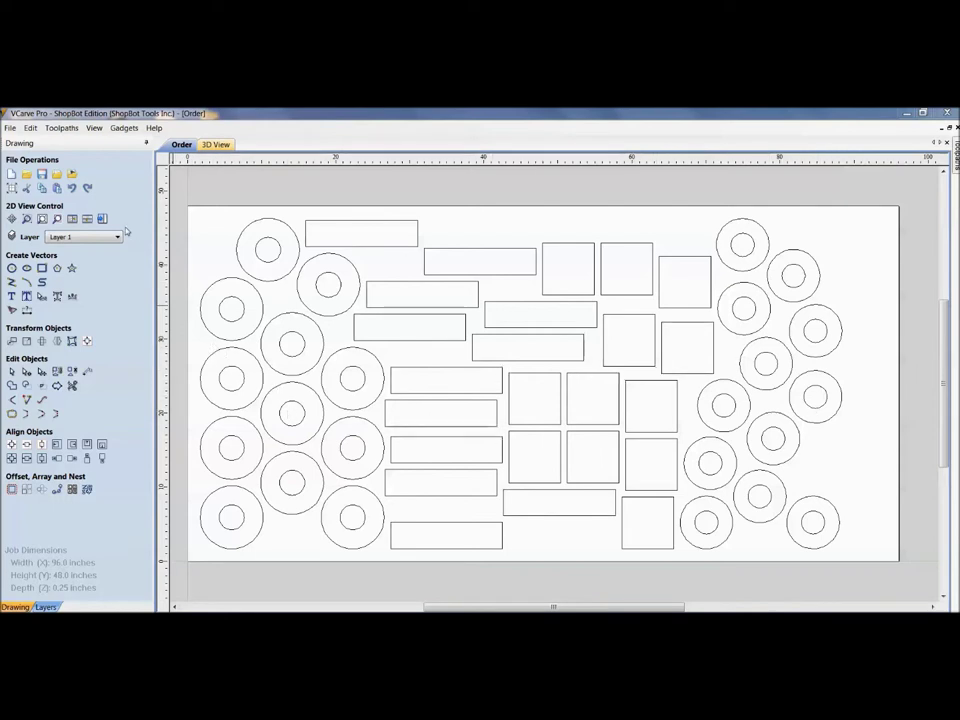
# - Start a new 2D profile toolpath and review its cutting order options among the advanced toolpath options
pyautogui.press('F12')
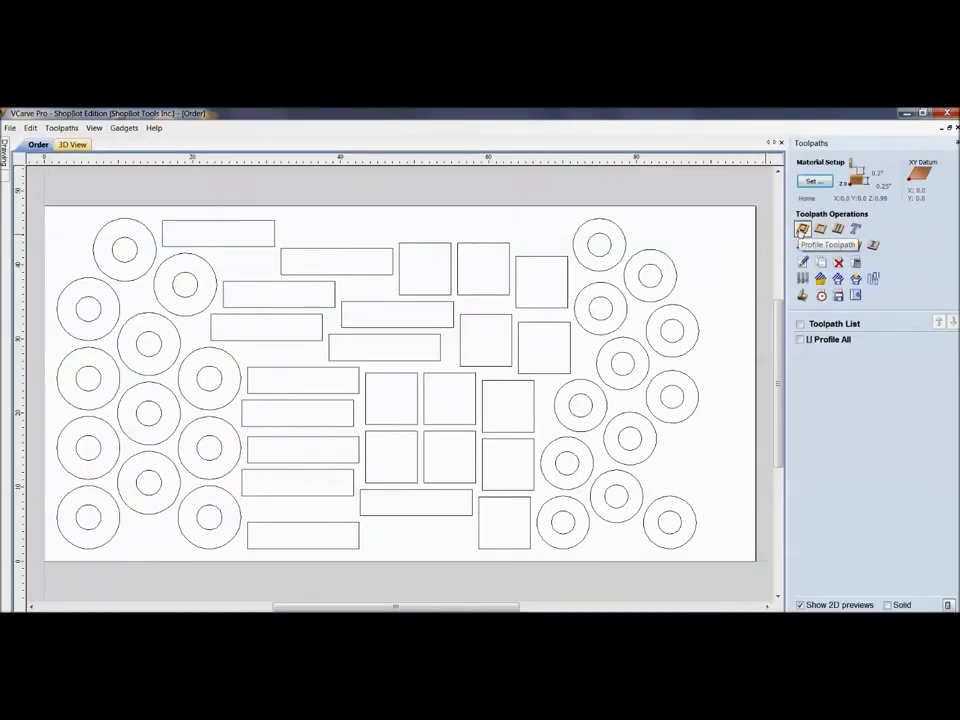
pyautogui.click(802, 229)
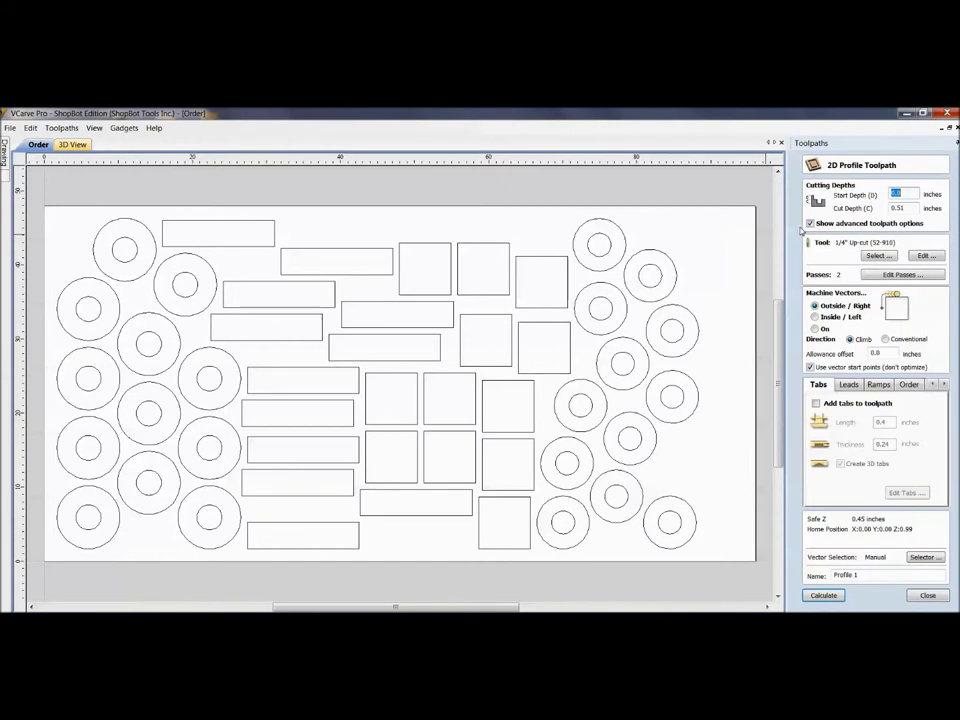
pyautogui.click(810, 223)
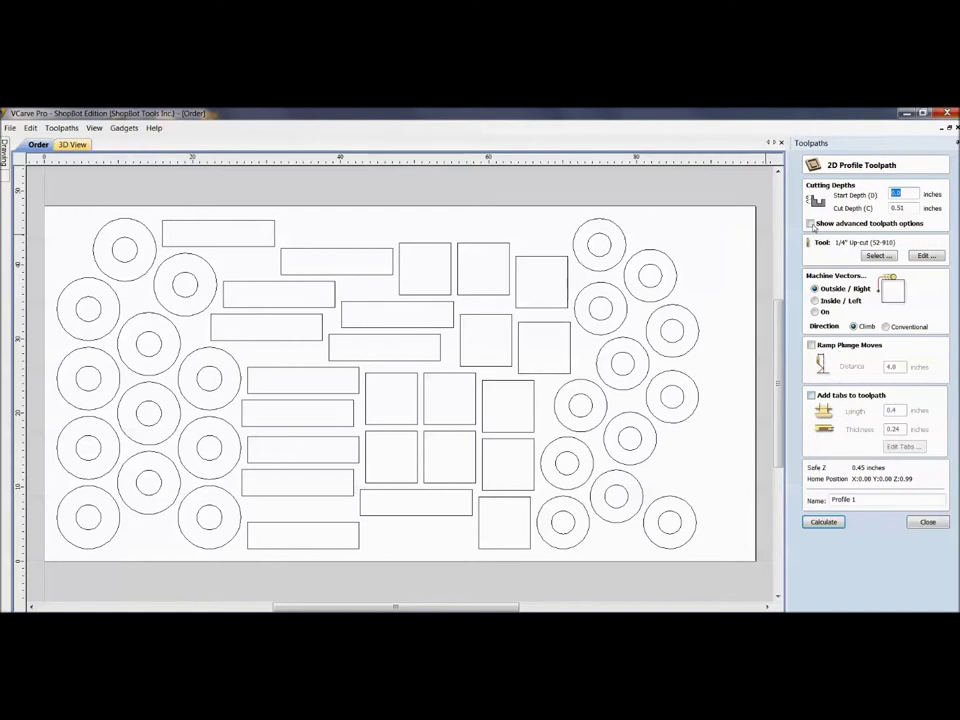
pyautogui.click(811, 224)
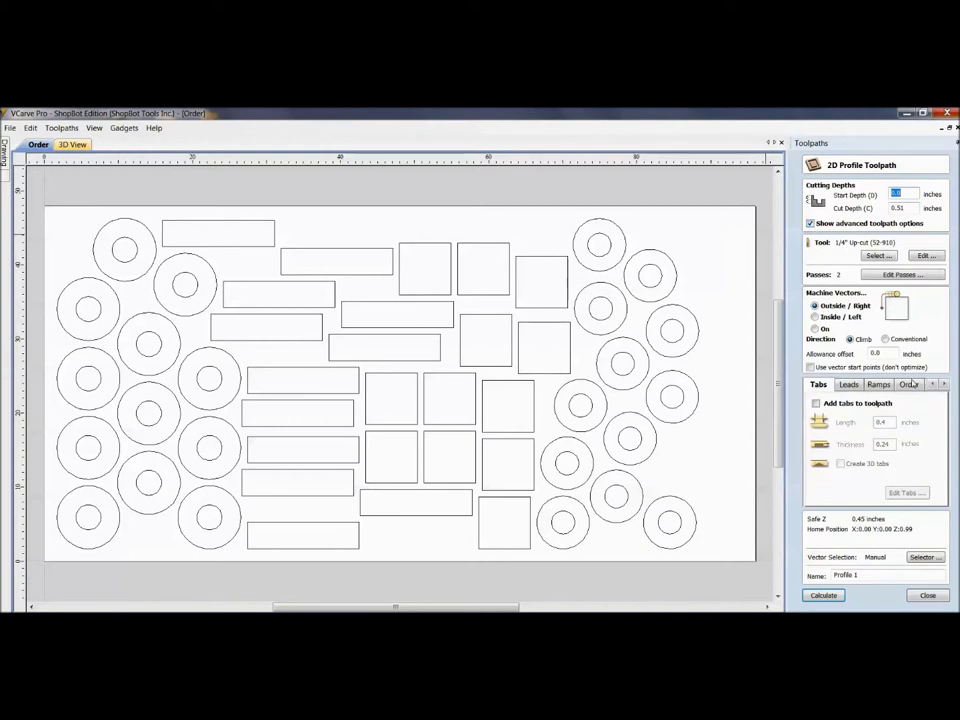
pyautogui.click(943, 384)
pyautogui.click(933, 384)
pyautogui.click(908, 385)
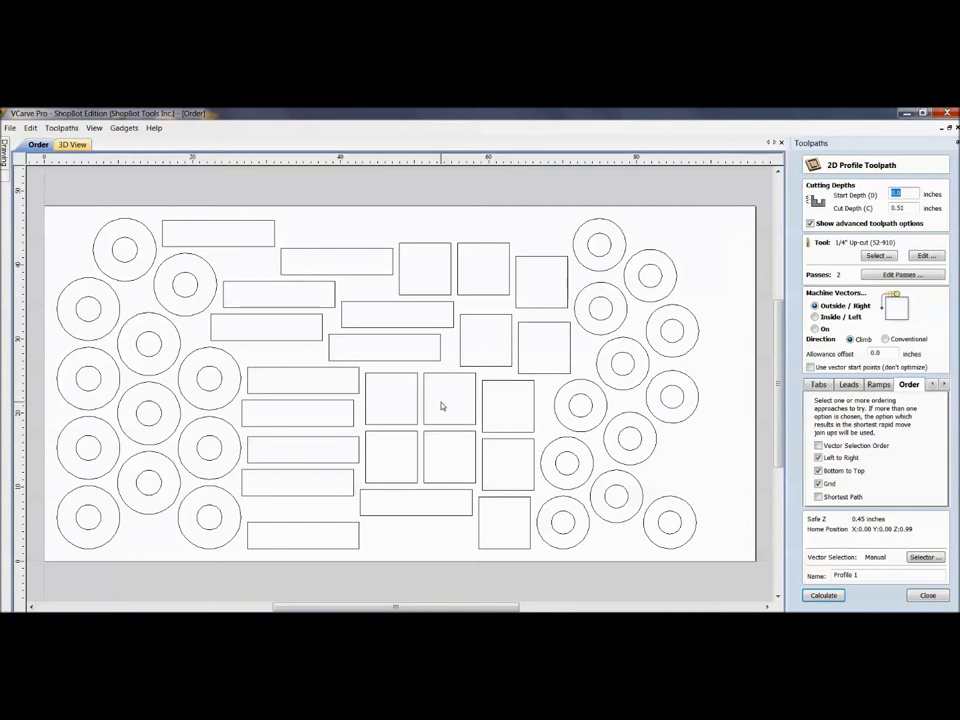
pyautogui.click(928, 595)
# - Open the existing Profile All toolpath and check its cutting order settings
pyautogui.doubleClick(830, 335)
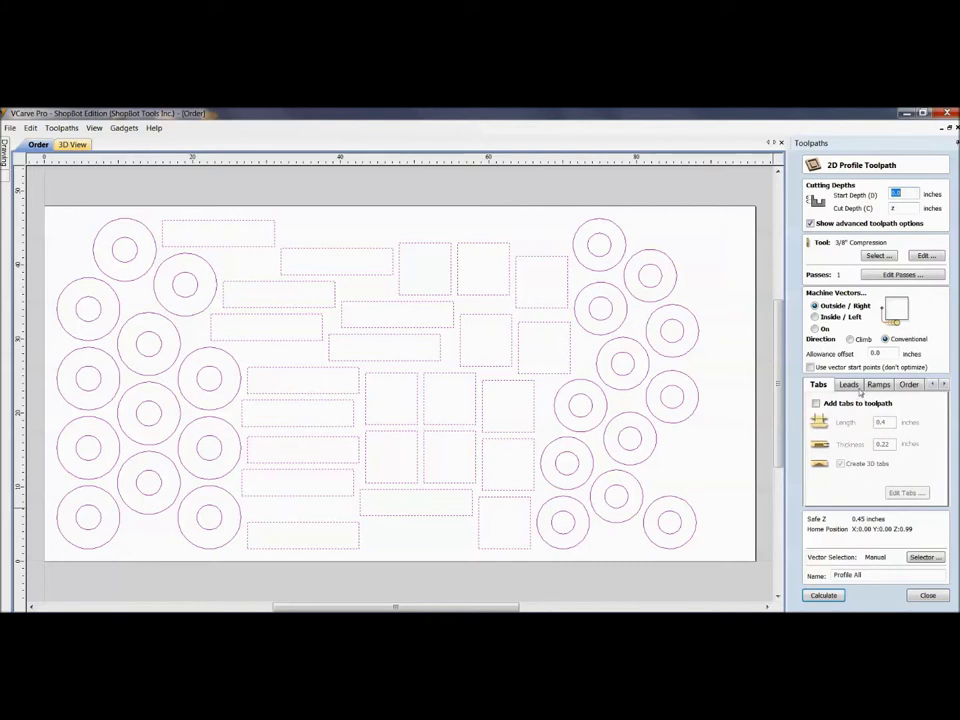
pyautogui.click(905, 385)
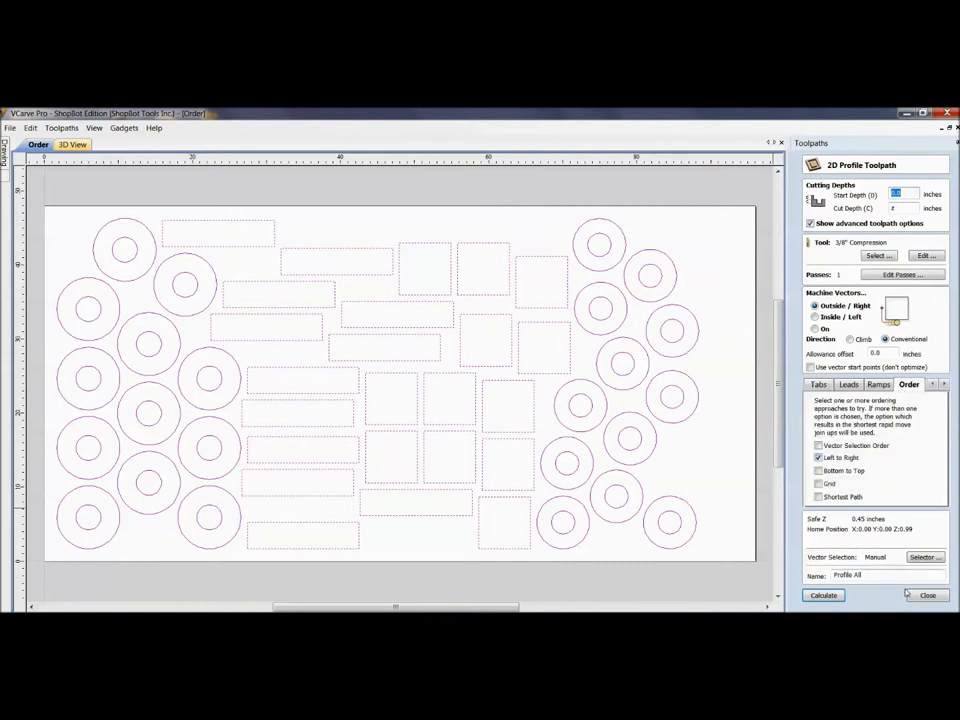
pyautogui.click(823, 595)
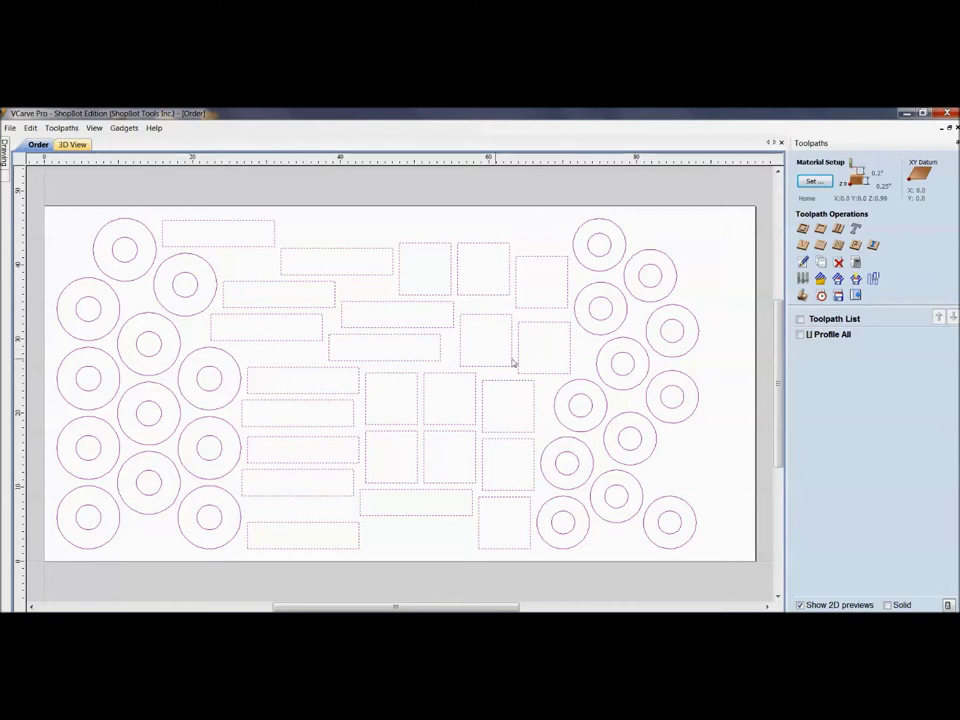
# - Play an animated 3D preview of all toolpaths at a reduced preview speed
pyautogui.click(802, 298)
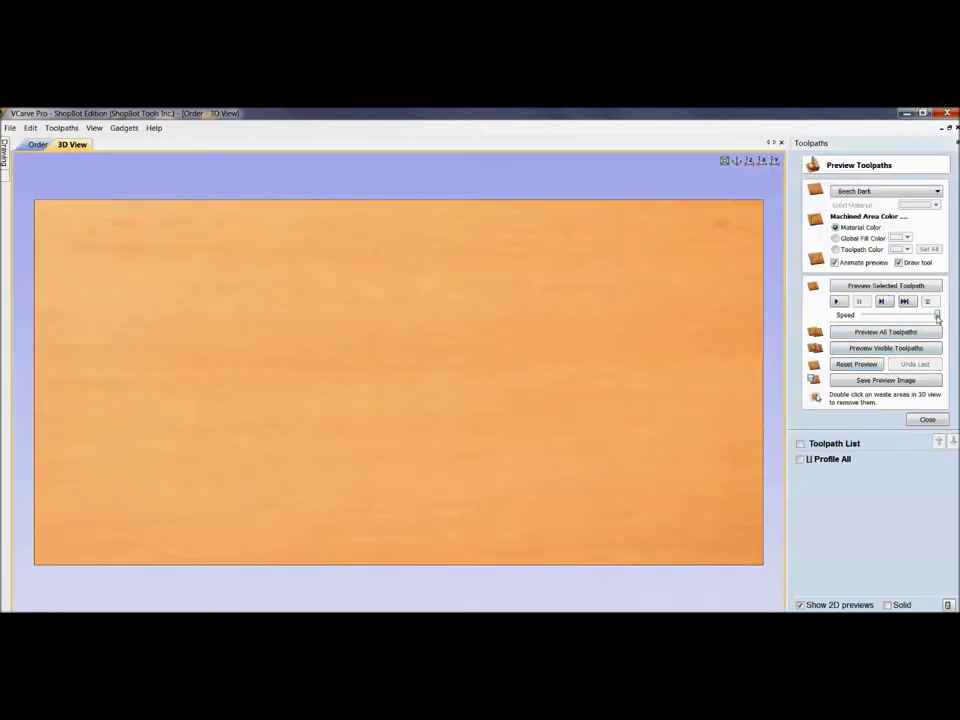
pyautogui.click(880, 347)
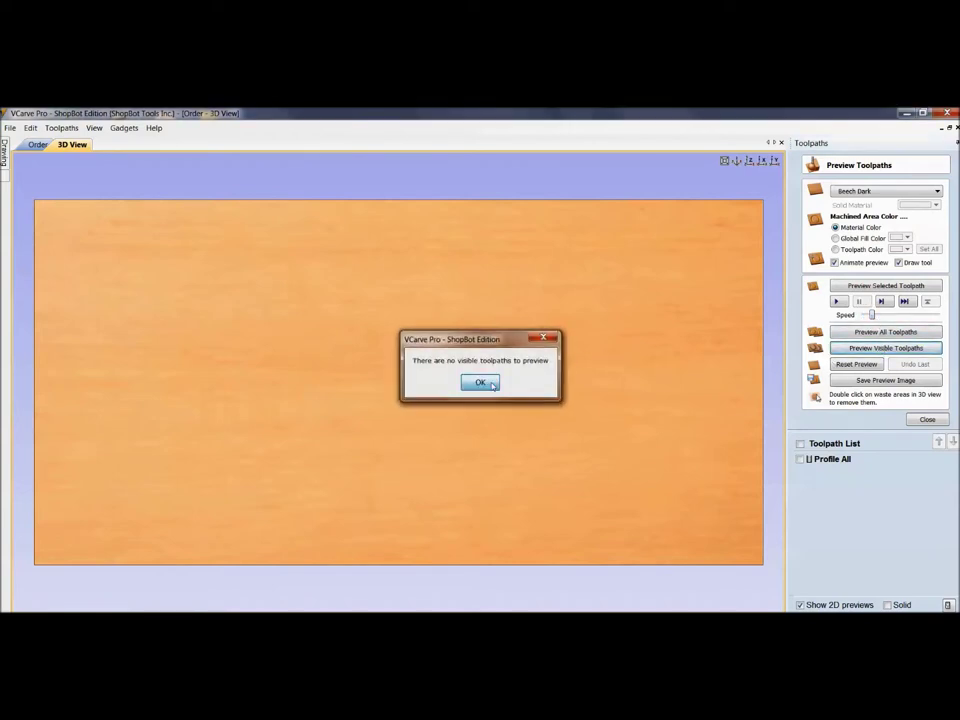
pyautogui.click(480, 383)
pyautogui.click(848, 332)
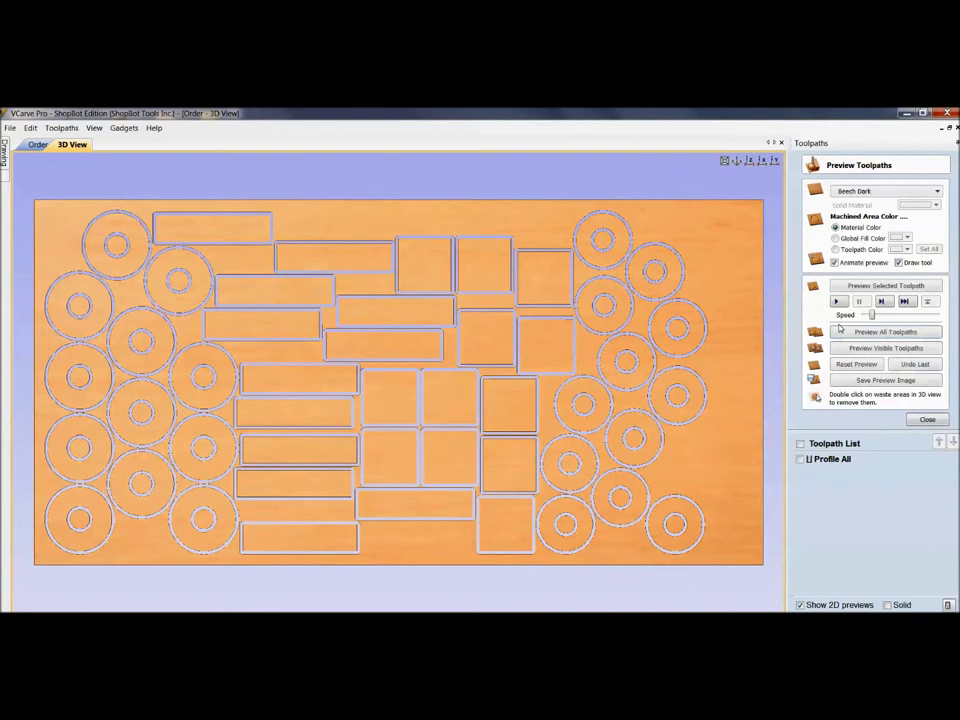
pyautogui.click(927, 420)
# - Change the Profile All toolpath's cutting order from Left to Right to Vector Selection Order only
pyautogui.doubleClick(836, 341)
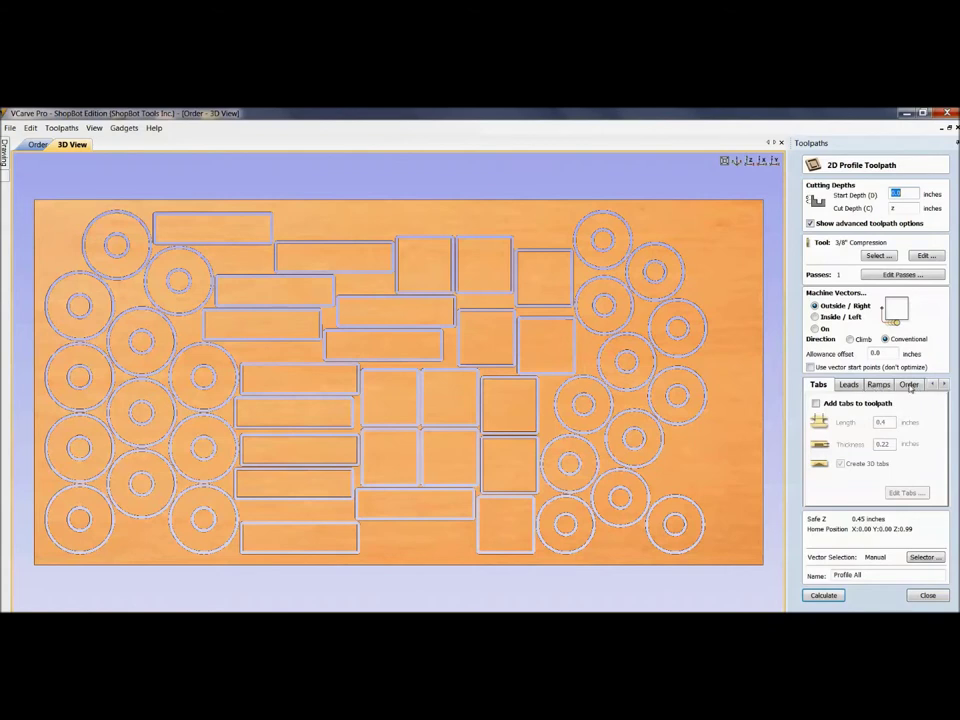
pyautogui.click(908, 385)
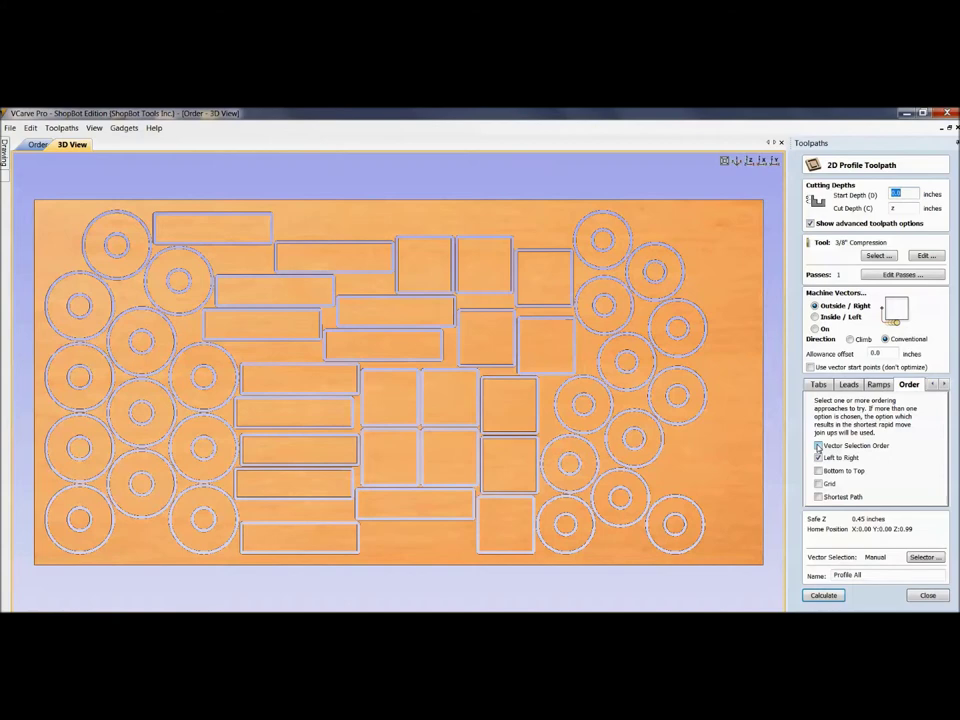
pyautogui.press('F2')
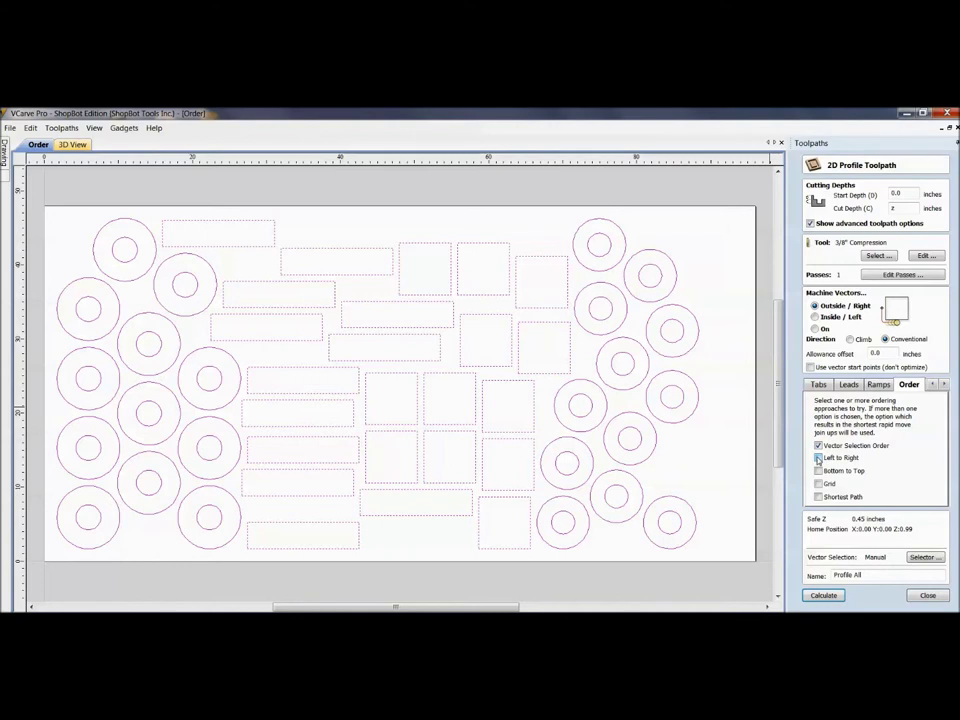
# - Clear the selection and pick vectors in cutting order: three lower-left rectangles from the bottom up, the upper-right square, the upper-left ring, a lower-right ring
pyautogui.click(519, 433)
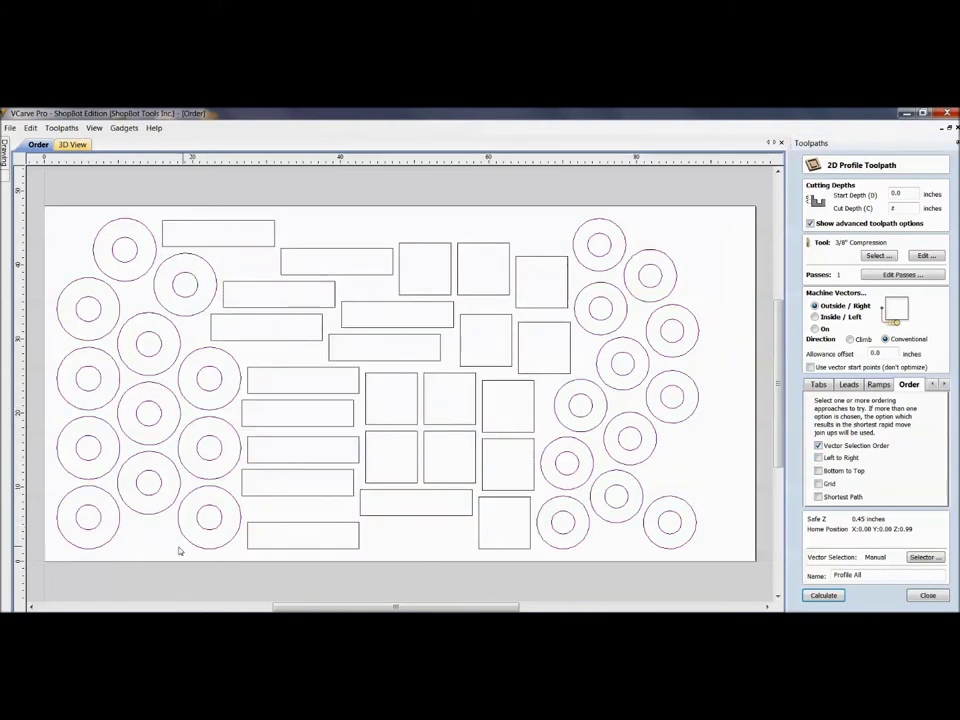
pyautogui.click(284, 549)
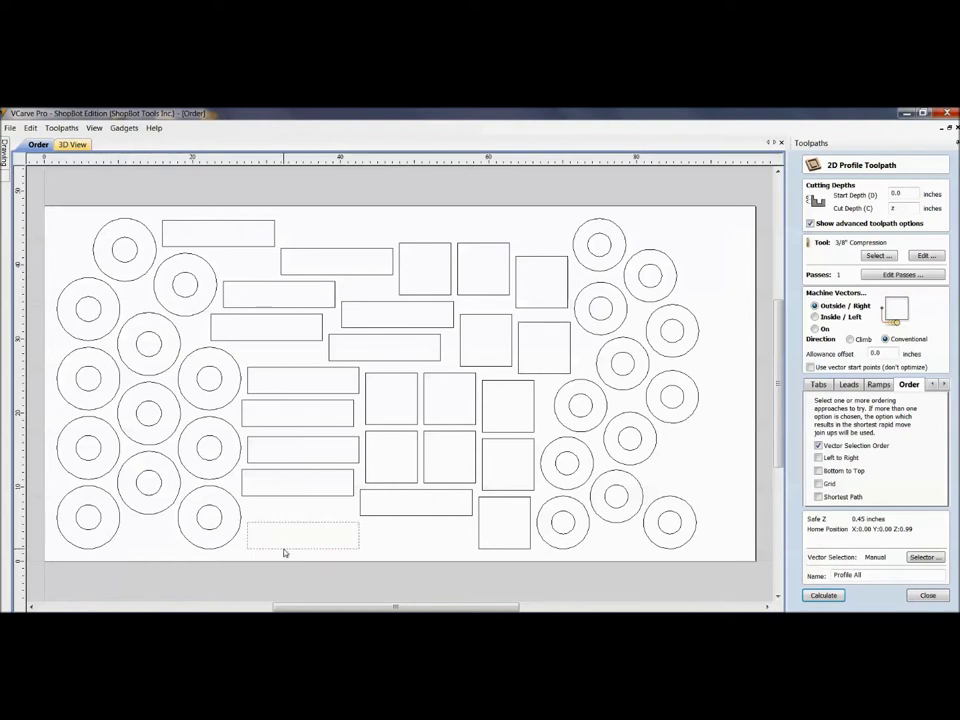
pyautogui.click(288, 496)
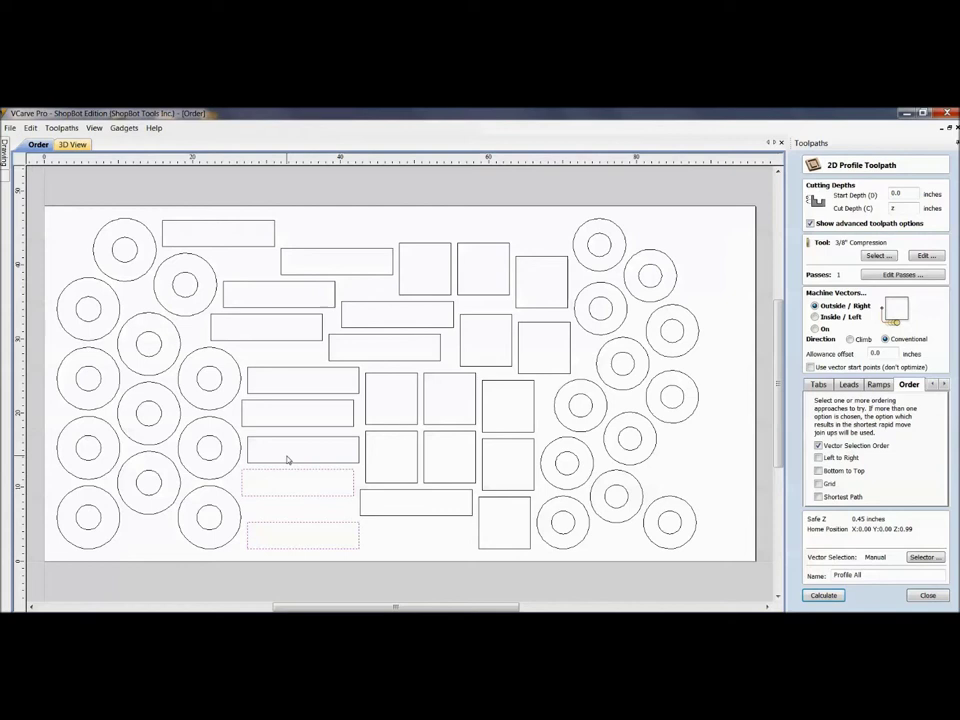
pyautogui.click(287, 462)
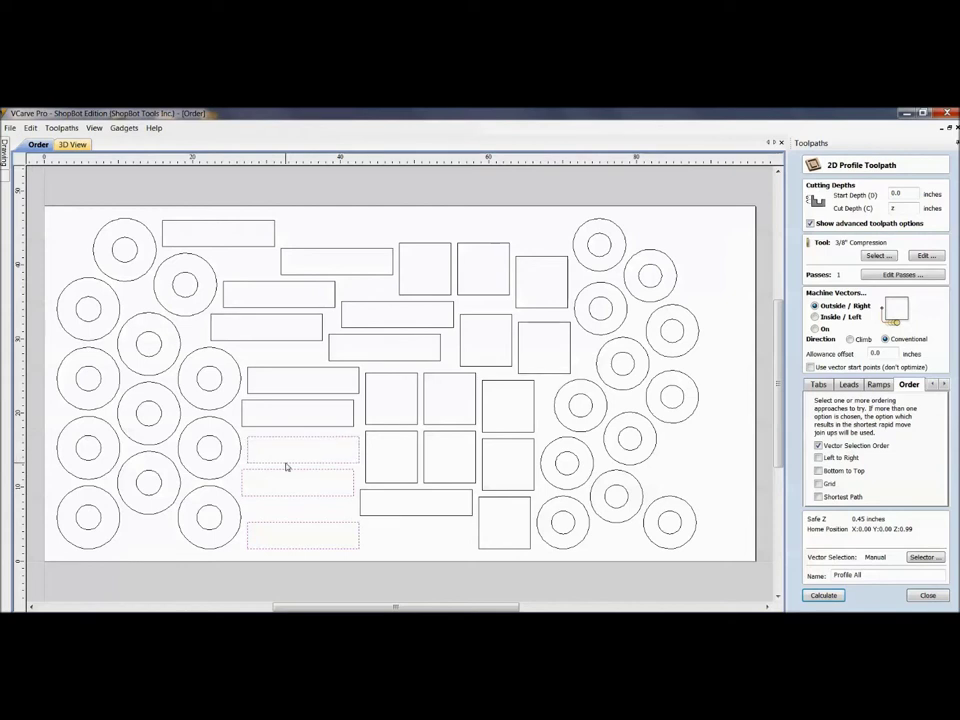
pyautogui.click(541, 307)
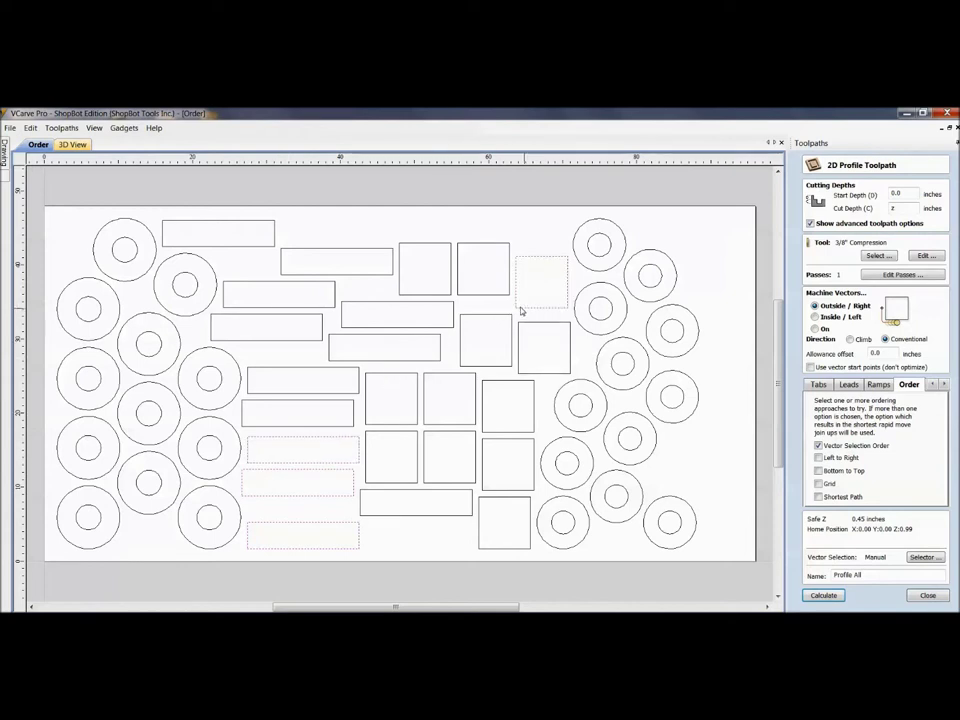
pyautogui.click(129, 281)
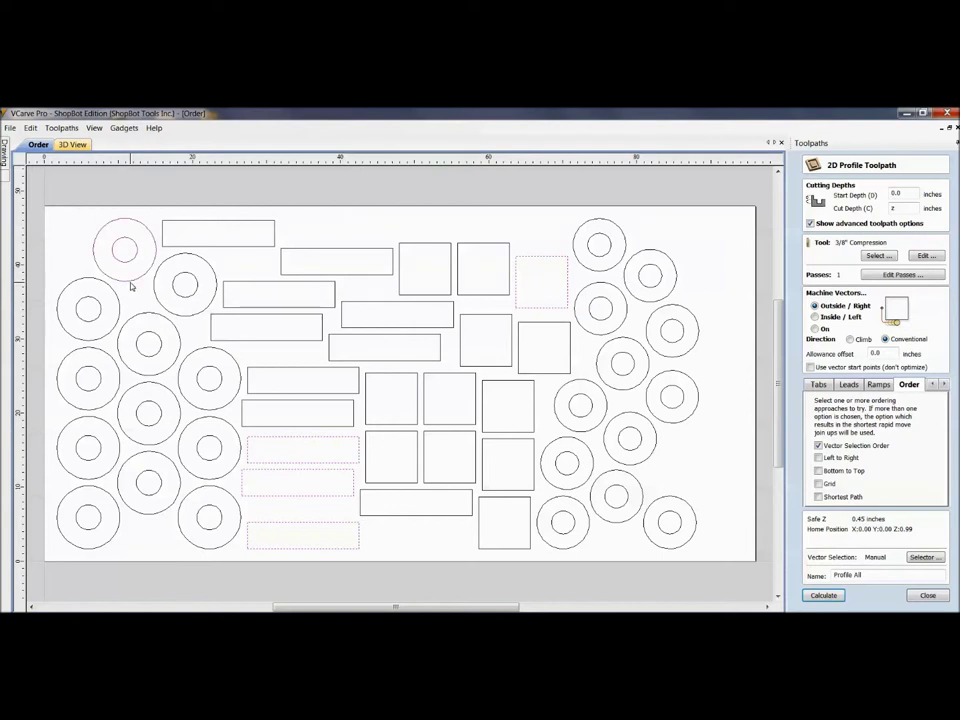
pyautogui.click(564, 489)
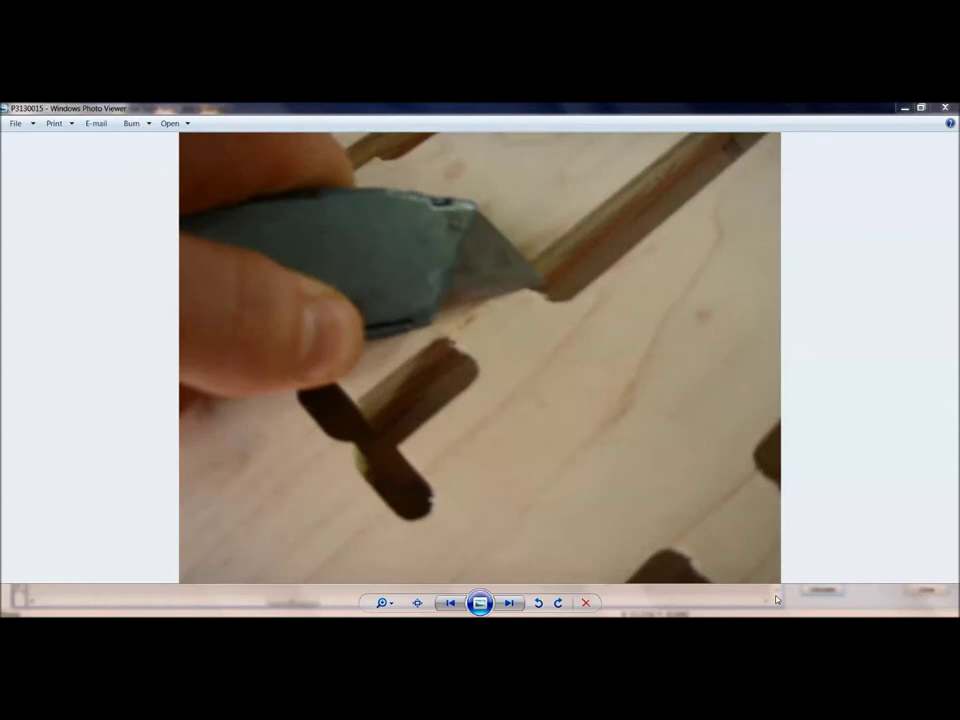
# - Close the photo and move the router bit drawing above the apple right through the board until just before the triangular tab
pyautogui.click(944, 107)
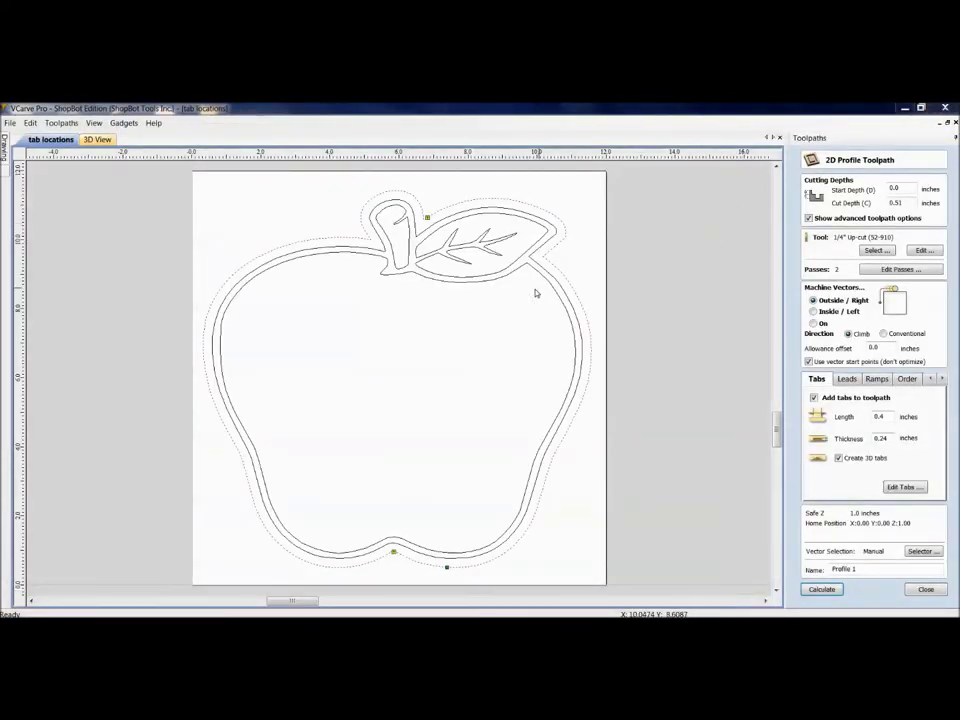
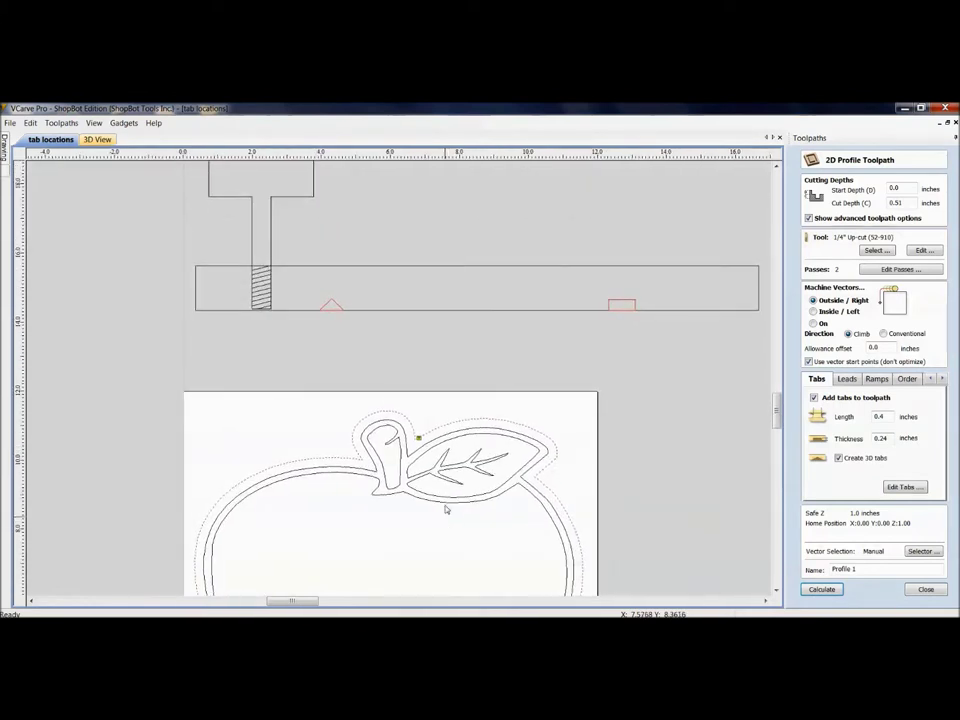
pyautogui.moveTo(482, 377)
pyautogui.mouseDown(button='middle')
pyautogui.moveTo(424, 465)
pyautogui.moveTo(431, 488)
pyautogui.moveTo(476, 489)
pyautogui.mouseUp(button='middle')
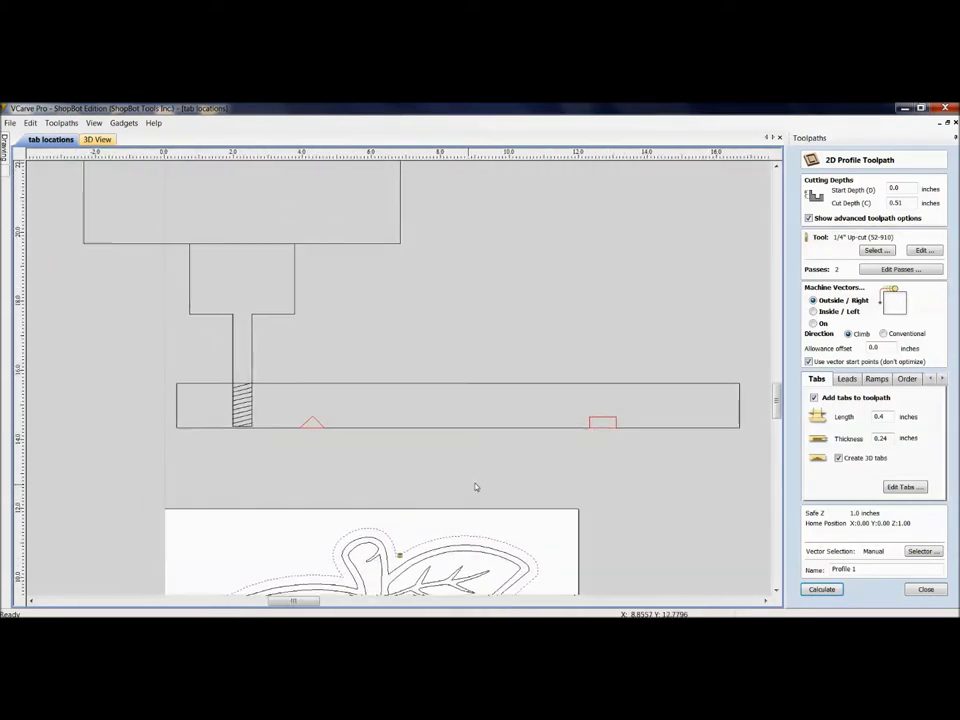
pyautogui.scroll(-1, 465, 425)
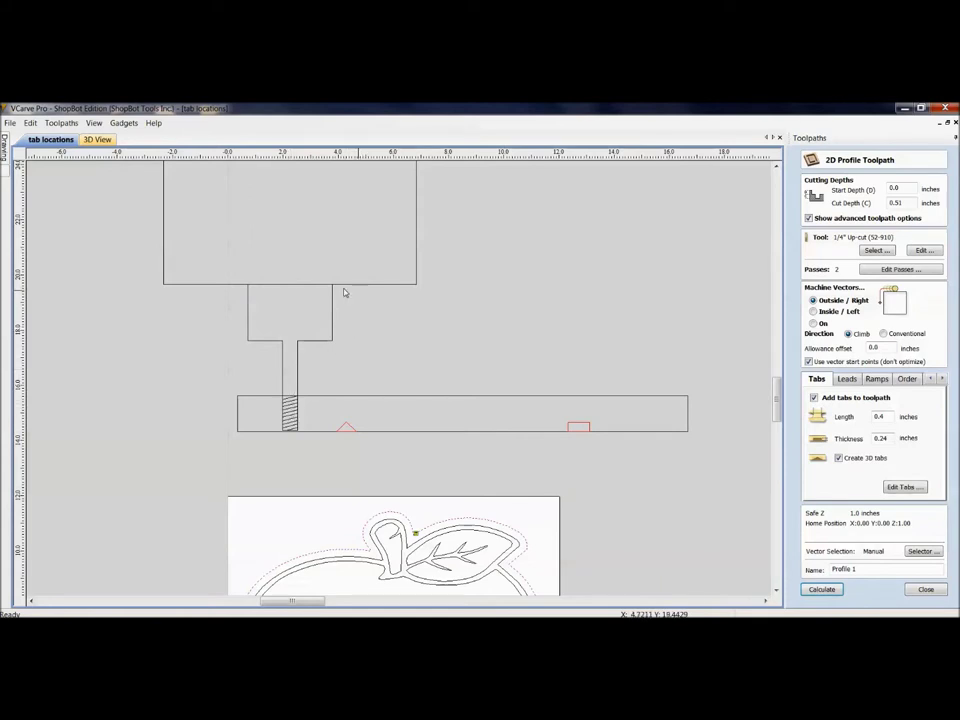
pyautogui.click(207, 238)
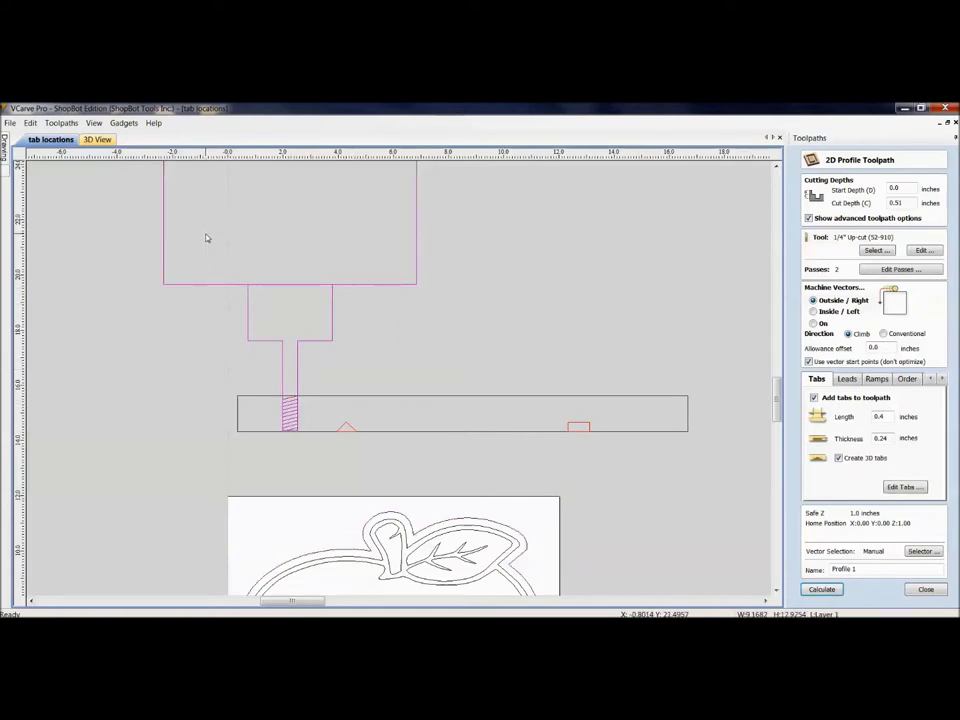
pyautogui.press('Right')
pyautogui.press('Right')
pyautogui.press('Right')
pyautogui.press('Right')
pyautogui.press('Right')
pyautogui.press('Right')
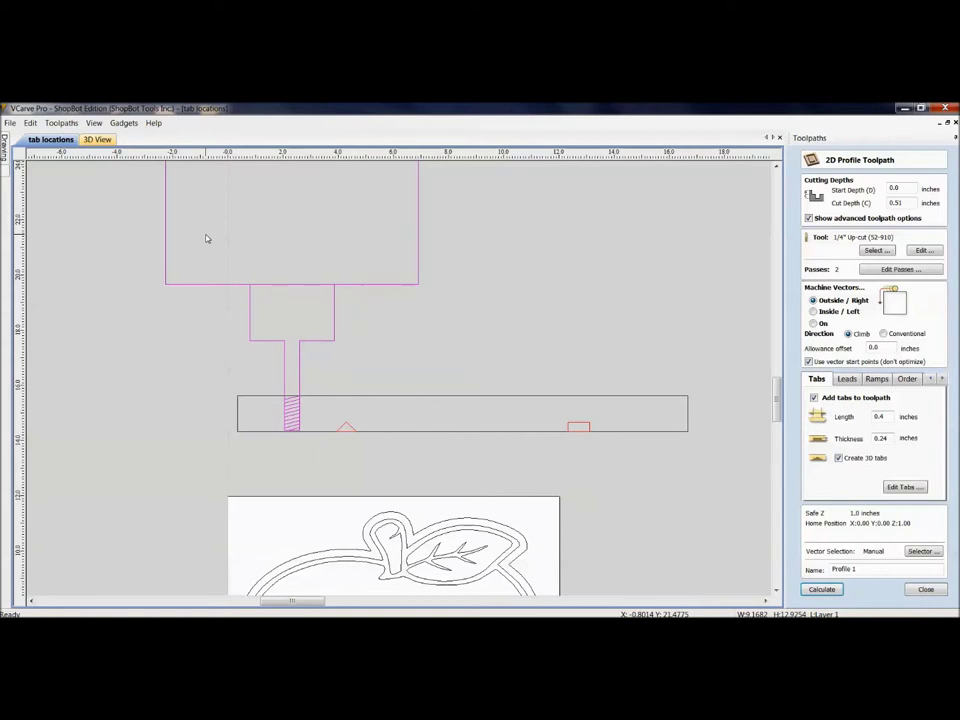
pyautogui.press('Right')
pyautogui.press('Right')
pyautogui.press('Right')
pyautogui.press('Right')
pyautogui.press('Right')
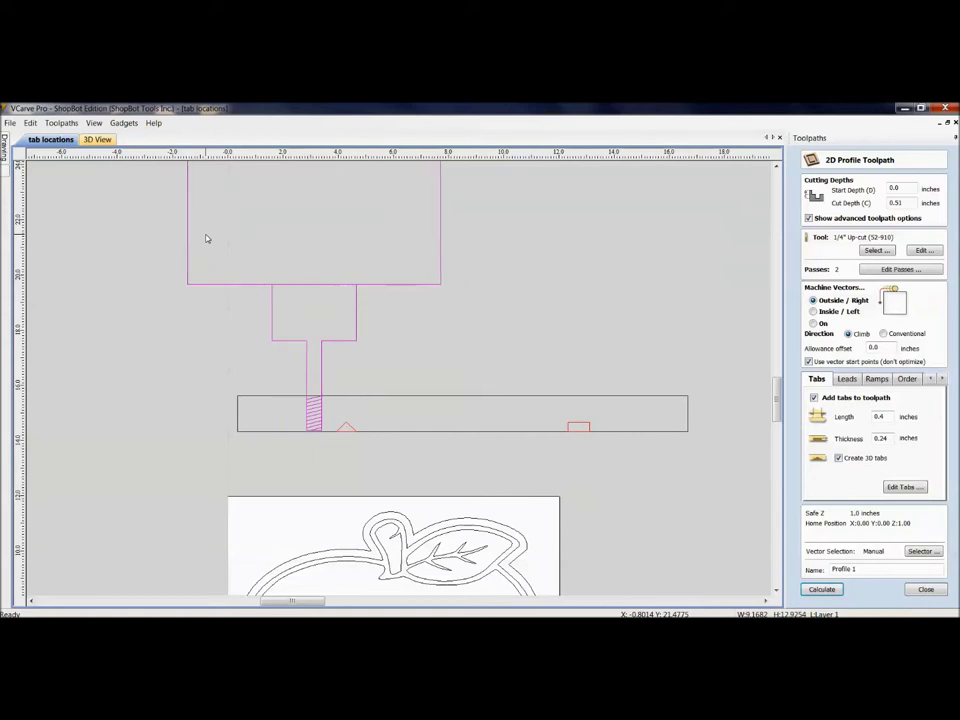
pyautogui.press('Right')
pyautogui.press('Right')
pyautogui.press('Right')
pyautogui.press('Right')
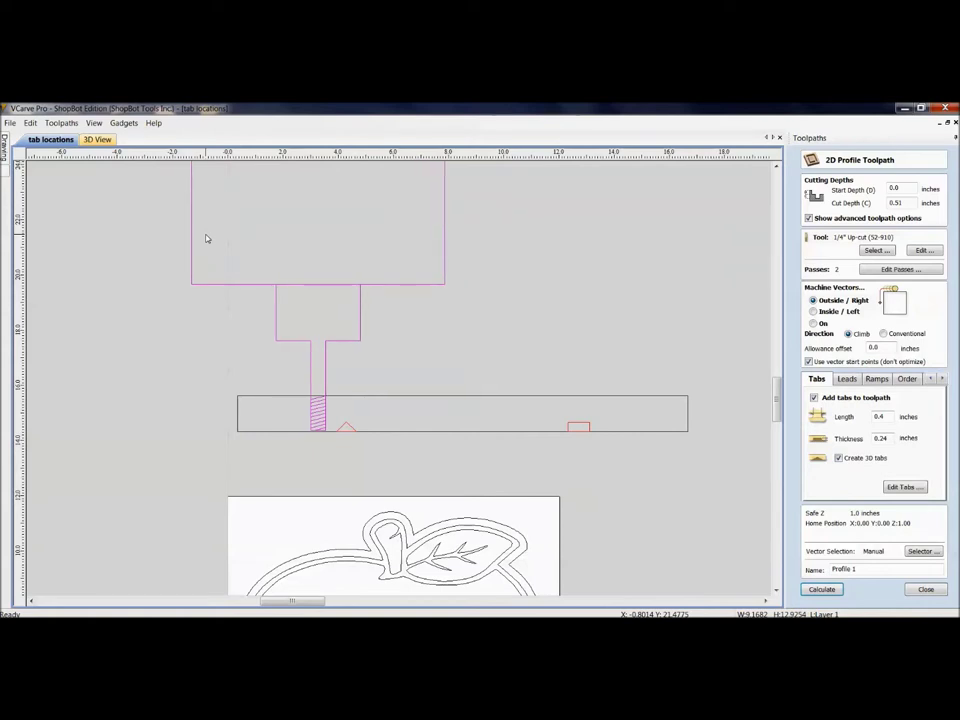
# - Raise the router bit drawing over the triangular tab and lower it back to full depth on the tab's right side
pyautogui.press('Up')
pyautogui.press('Up')
pyautogui.press('Right')
pyautogui.press('Right')
pyautogui.press('Right')
pyautogui.press('Right')
pyautogui.press('Right')
pyautogui.press('Right')
pyautogui.press('Right')
pyautogui.press('Right')
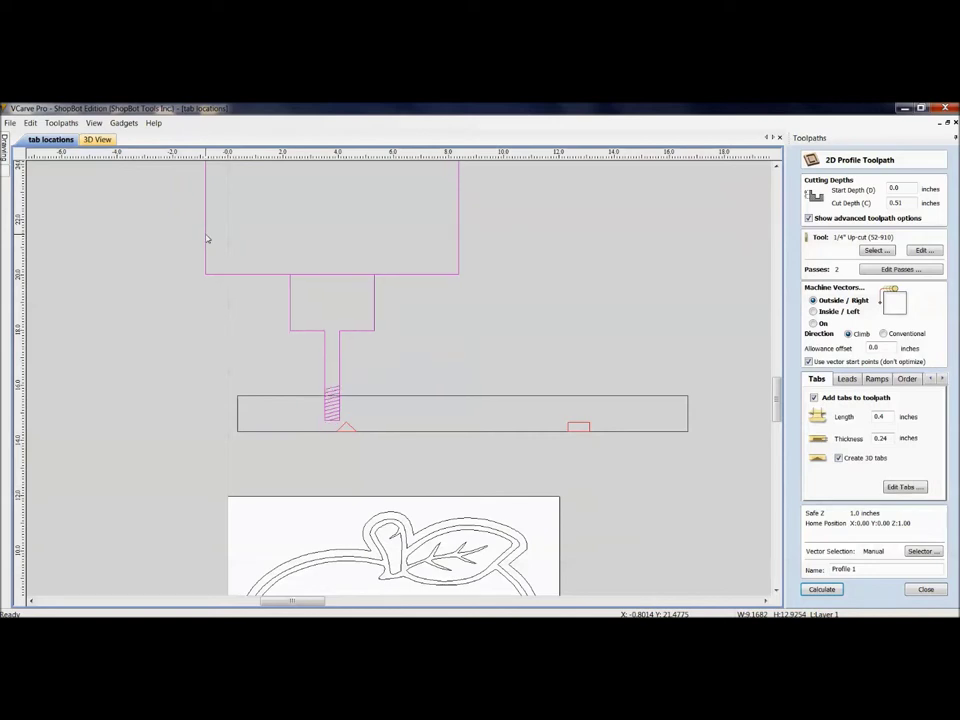
pyautogui.press('Right')
pyautogui.press('Right')
pyautogui.press('Right')
pyautogui.press('Right')
pyautogui.press('Right')
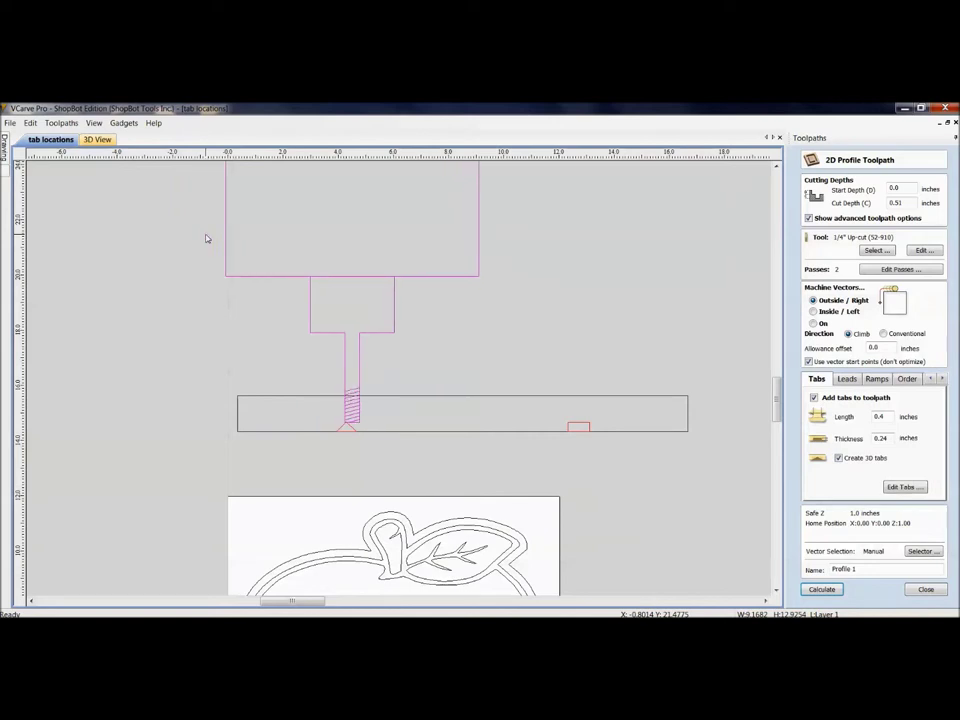
pyautogui.press('Down')
pyautogui.press('Down')
pyautogui.press('Down')
pyautogui.press('Down')
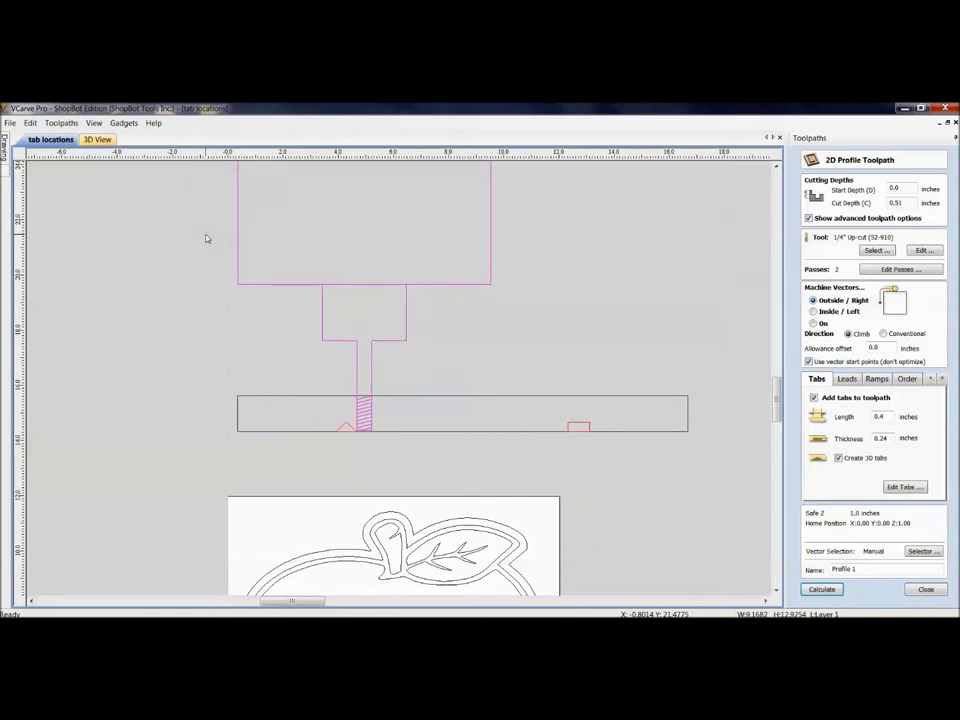
# - Move the router bit drawing right through the board at full depth until just before the rectangular tab
pyautogui.press('Right')
pyautogui.press('Right')
pyautogui.press('Right')
pyautogui.press('Right')
pyautogui.press('Right')
pyautogui.press('Right')
pyautogui.press('Right')
pyautogui.press('Right')
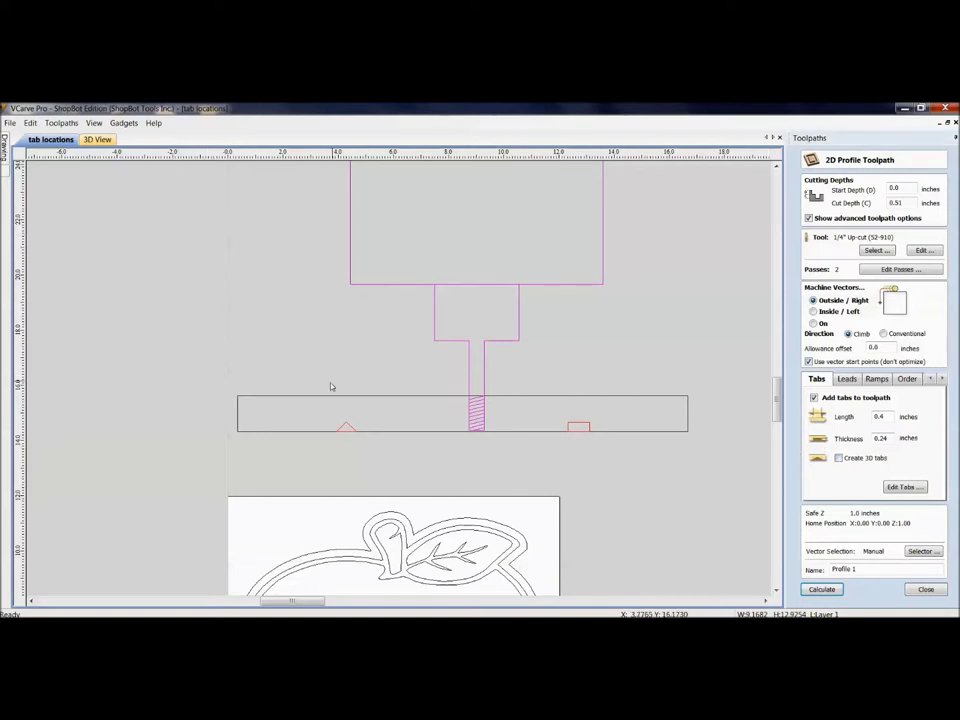
pyautogui.click(481, 421)
pyautogui.press('Right')
pyautogui.press('Right')
pyautogui.press('Right')
# - Raise the router bit drawing straight up, carry it across the rectangular tab and lower it straight back to full depth
pyautogui.press('Up')
pyautogui.press('Up')
pyautogui.press('Right')
pyautogui.press('Right')
pyautogui.press('Right')
pyautogui.press('Right')
pyautogui.press('Right')
pyautogui.press('Right')
pyautogui.press('Down')
# - Move the router bit drawing at full depth from the rectangular tab to near the board's right end
pyautogui.press('Right')
pyautogui.press('Right')
pyautogui.press('Right')
pyautogui.press('Right')
pyautogui.press('Right')
pyautogui.press('Right')
pyautogui.press('Right')
pyautogui.press('Right')
pyautogui.press('Right')
pyautogui.press('Right')
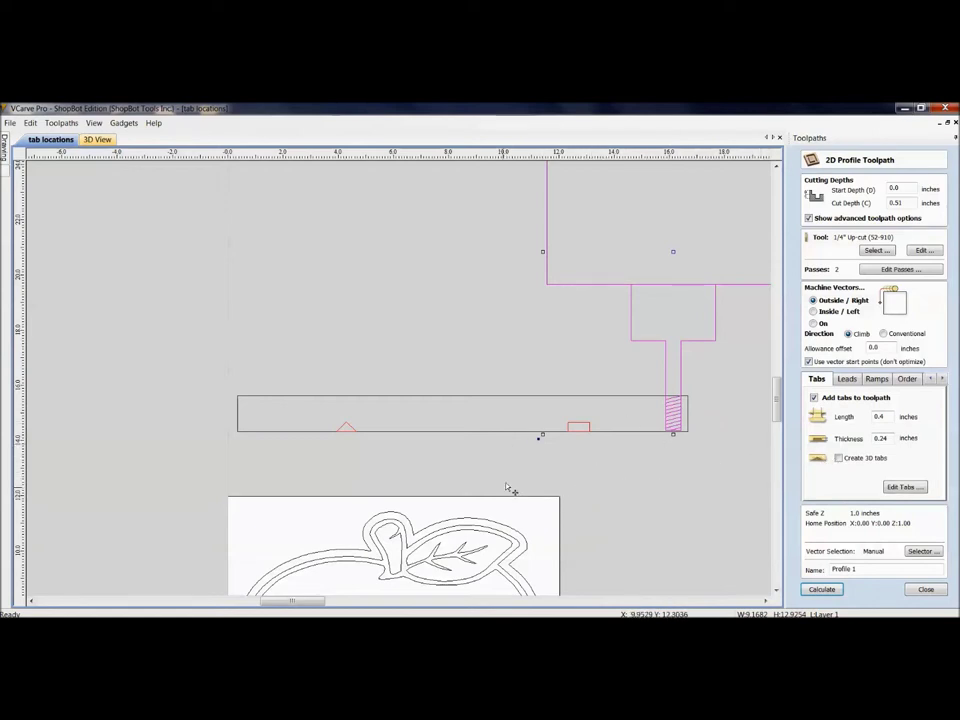
# - Close the apple's profile toolpath settings and preview all toolpaths in 3D
pyautogui.click(498, 527)
pyautogui.moveTo(498, 527); pyautogui.dragTo(603, 268, button='middle')
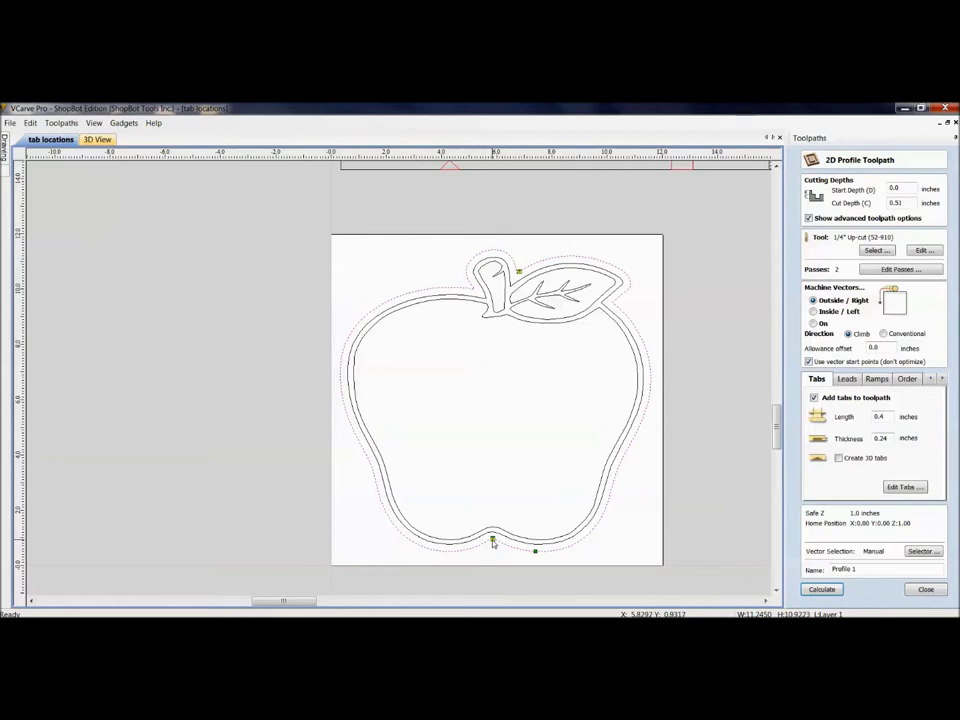
pyautogui.click(926, 589)
pyautogui.click(801, 290)
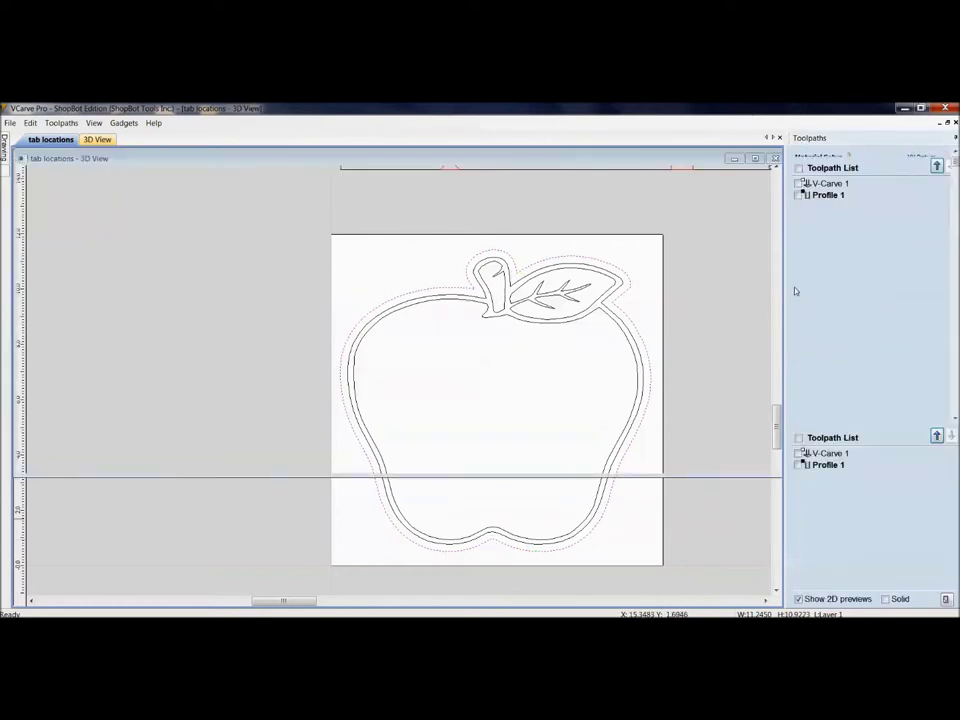
pyautogui.click(853, 330)
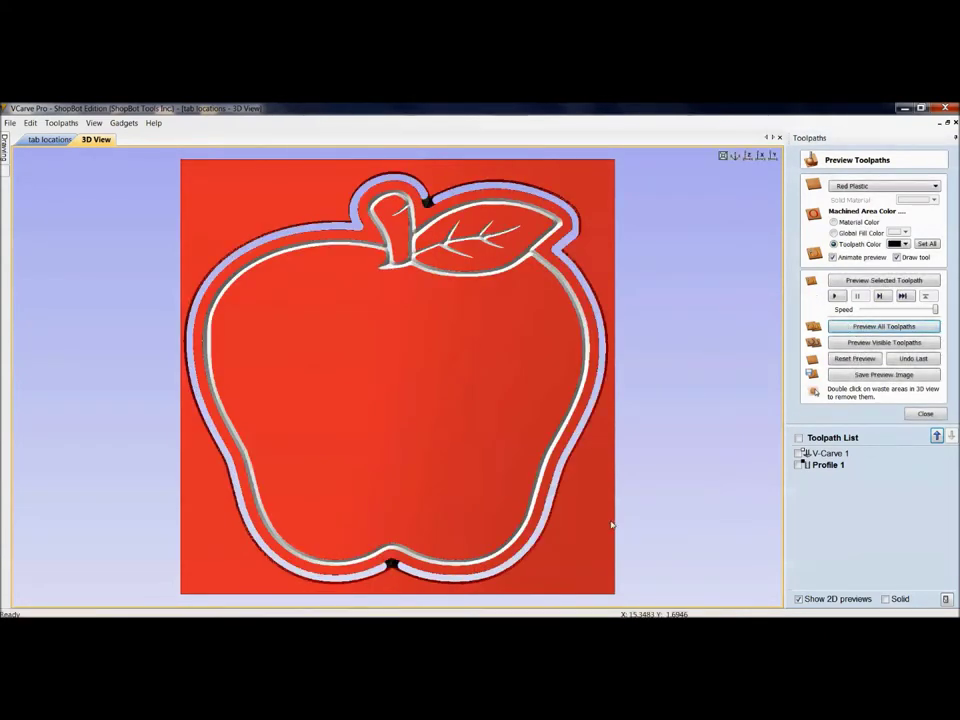
# - Examine the tabs in the apple's bottom notch and in the corner between stem and leaf on the 3D preview
pyautogui.scroll(4, 413, 388)
pyautogui.scroll(3, 413, 388)
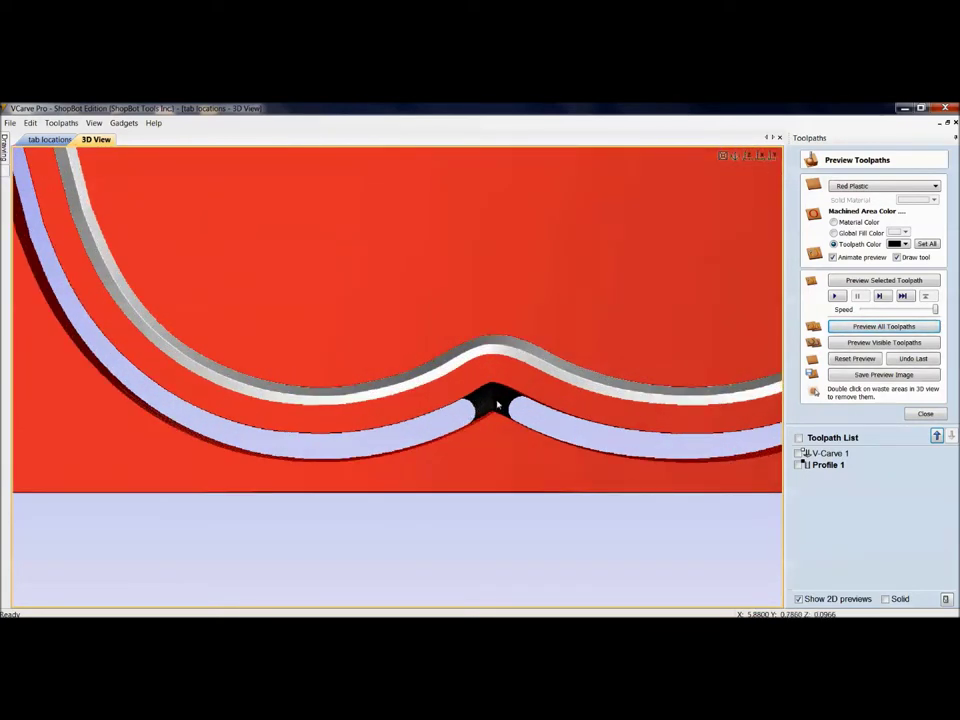
pyautogui.scroll(-5, 495, 402)
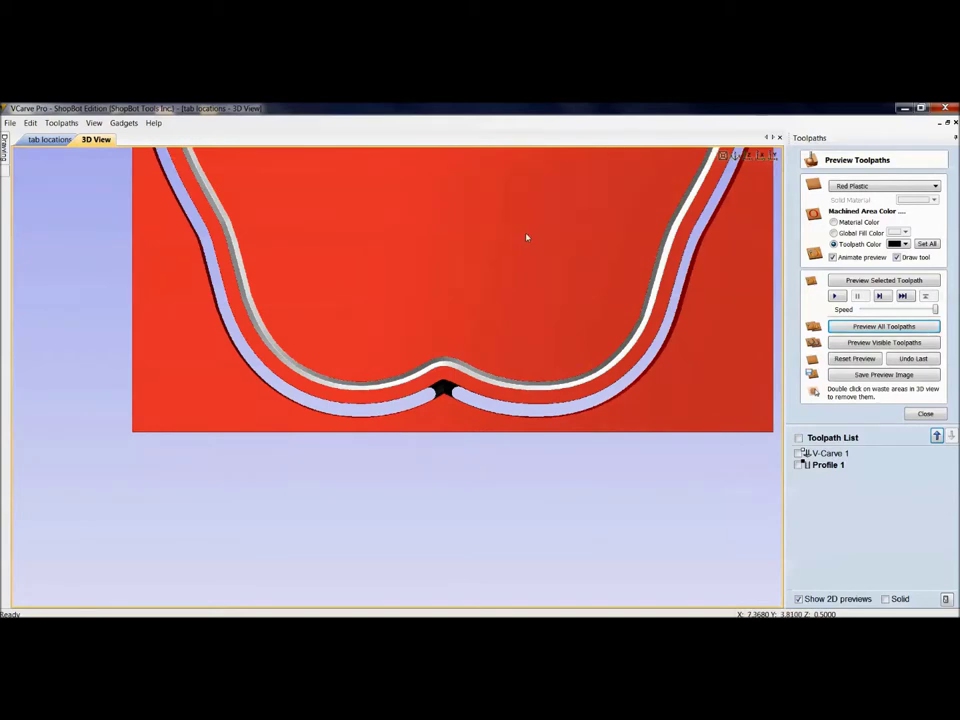
pyautogui.moveTo(527, 238); pyautogui.dragTo(494, 390, button='middle')
pyautogui.scroll(-3, 494, 390)
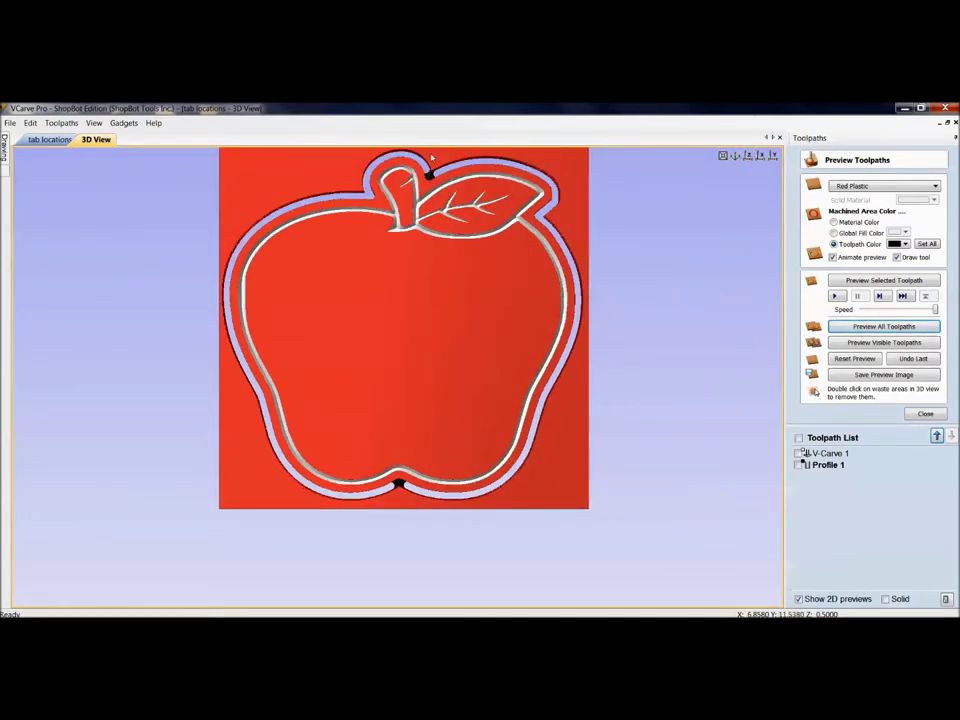
pyautogui.scroll(5, 435, 172)
pyautogui.moveTo(441, 279); pyautogui.dragTo(396, 531, button='middle')
pyautogui.scroll(2, 443, 154)
pyautogui.scroll(-2, 443, 154)
pyautogui.moveTo(443, 154); pyautogui.dragTo(385, 374, button='middle')
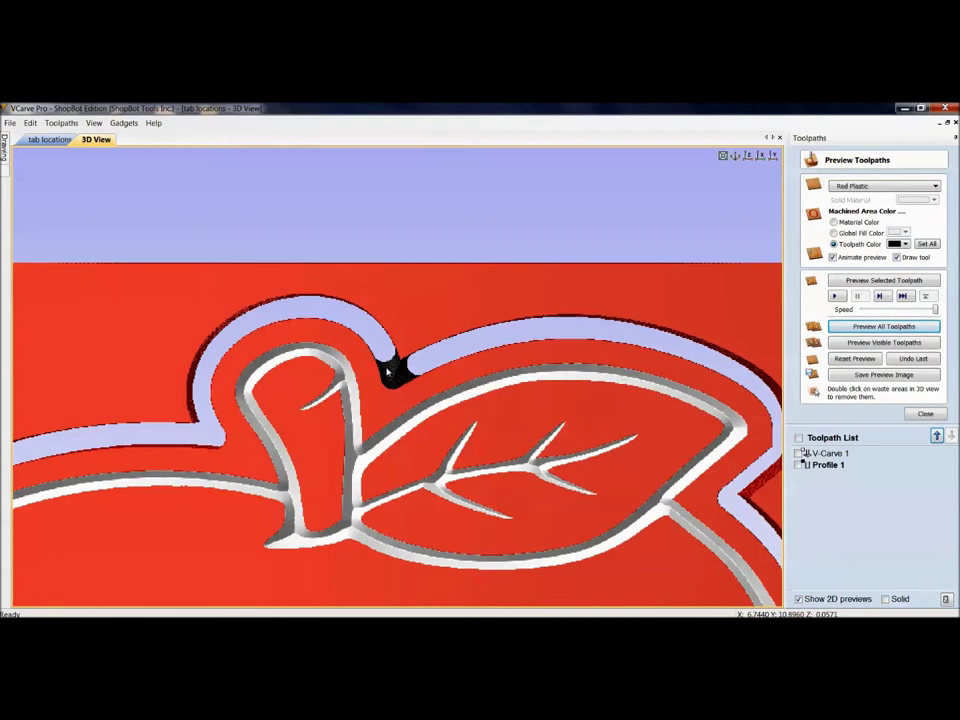
pyautogui.scroll(-3, 388, 370)
pyautogui.scroll(5, 437, 405)
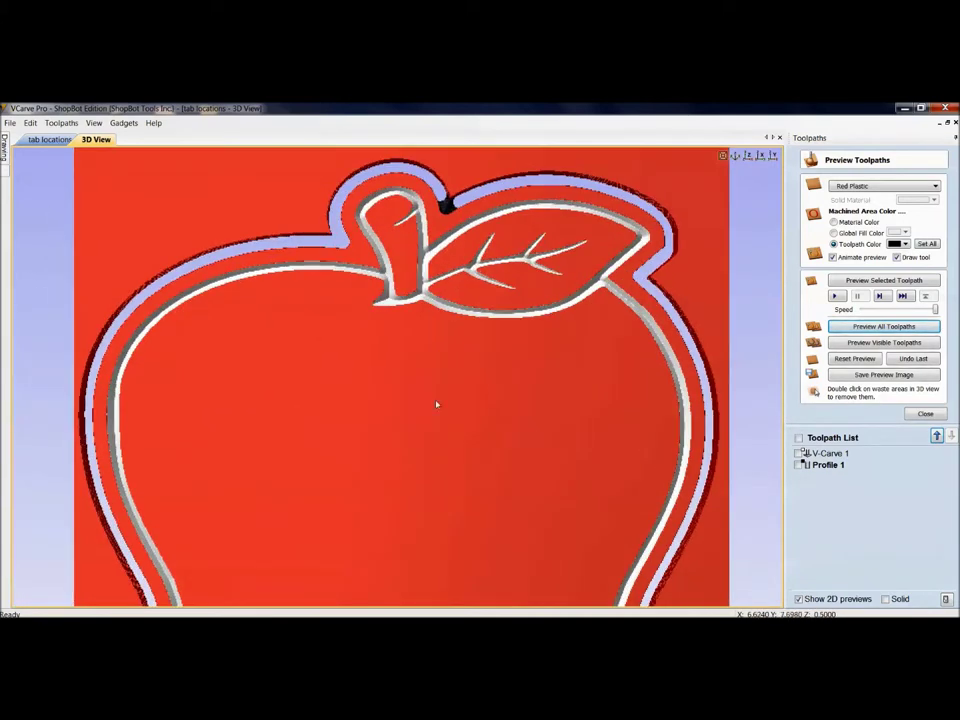
pyautogui.scroll(-3, 449, 327)
pyautogui.scroll(4, 430, 385)
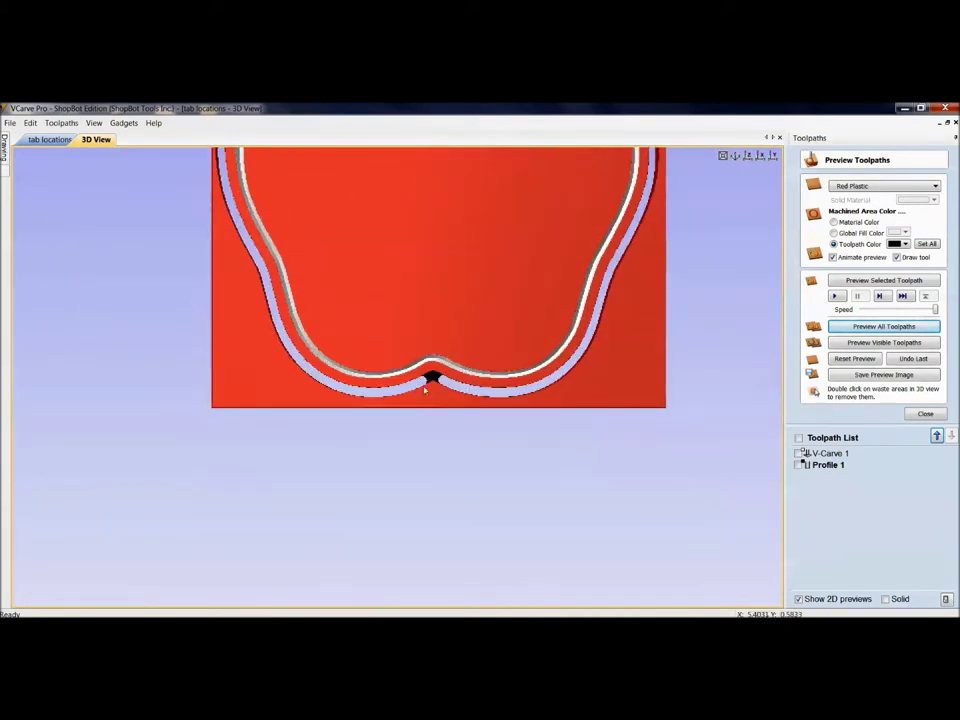
pyautogui.scroll(3, 449, 386)
pyautogui.scroll(2, 449, 386)
pyautogui.moveTo(491, 390); pyautogui.dragTo(465, 362)
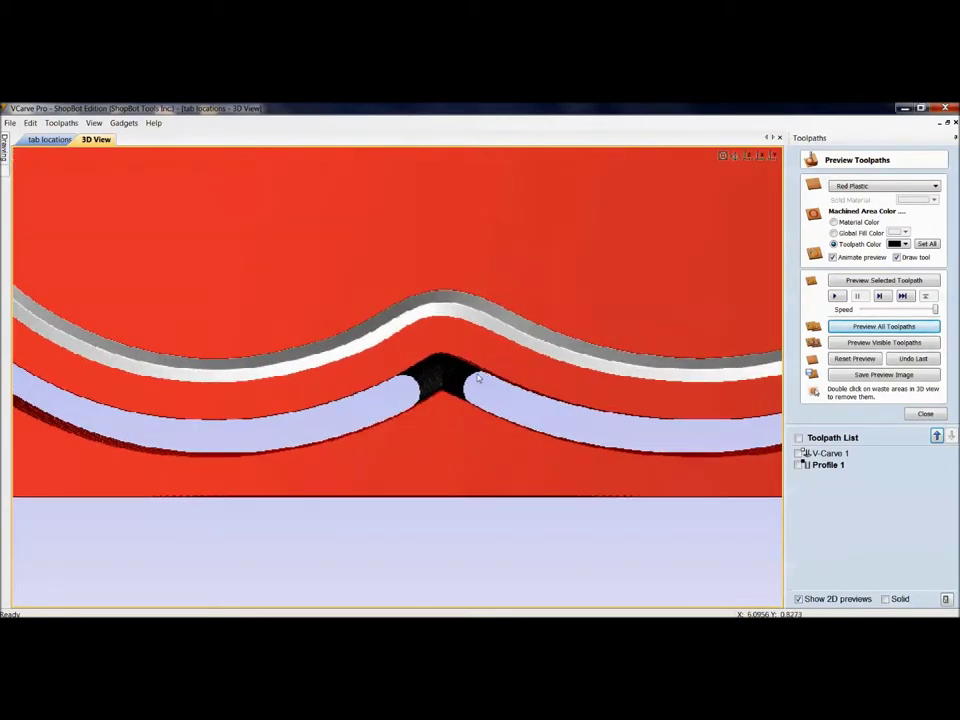
pyautogui.scroll(-5, 440, 350)
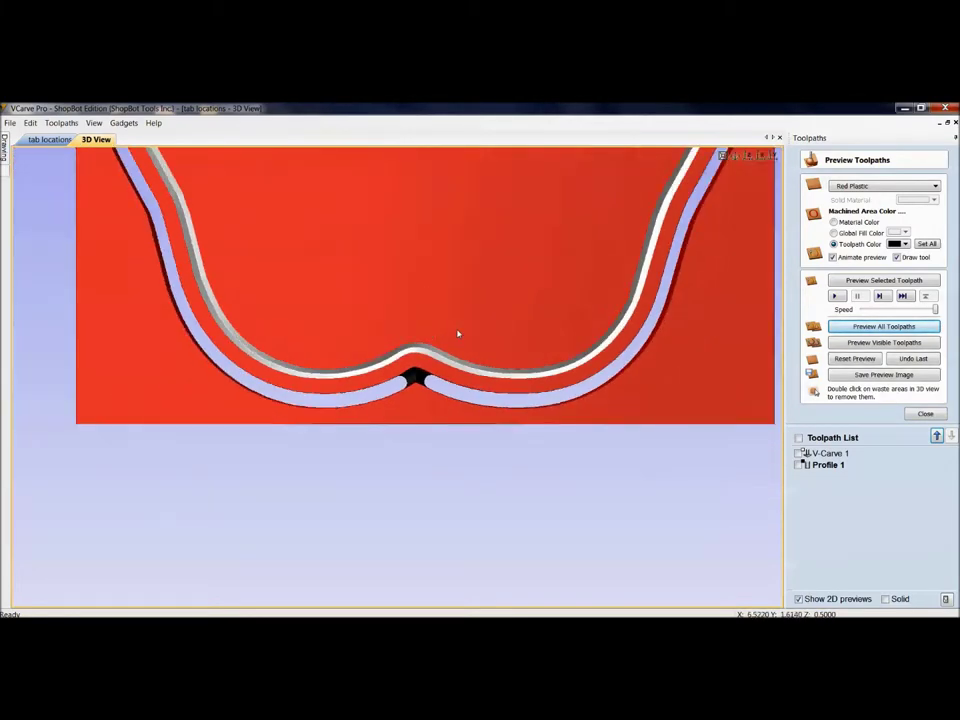
pyautogui.moveTo(461, 315); pyautogui.dragTo(454, 429)
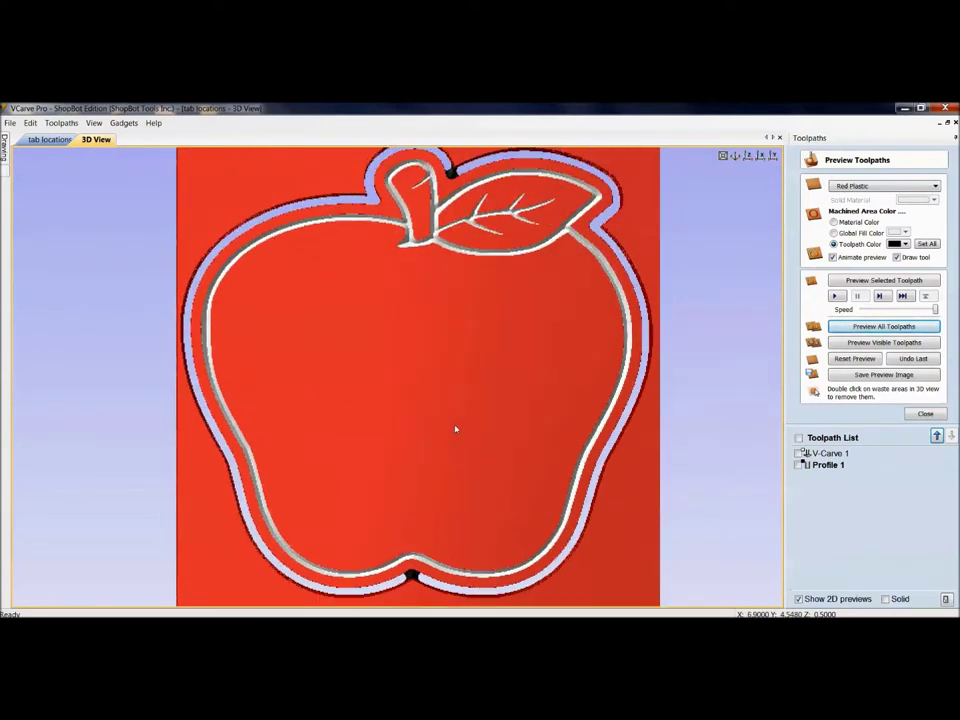
# - Return to the 2D drawing, reopen the Profile 1 toolpath and delete all of its tabs
pyautogui.click(928, 414)
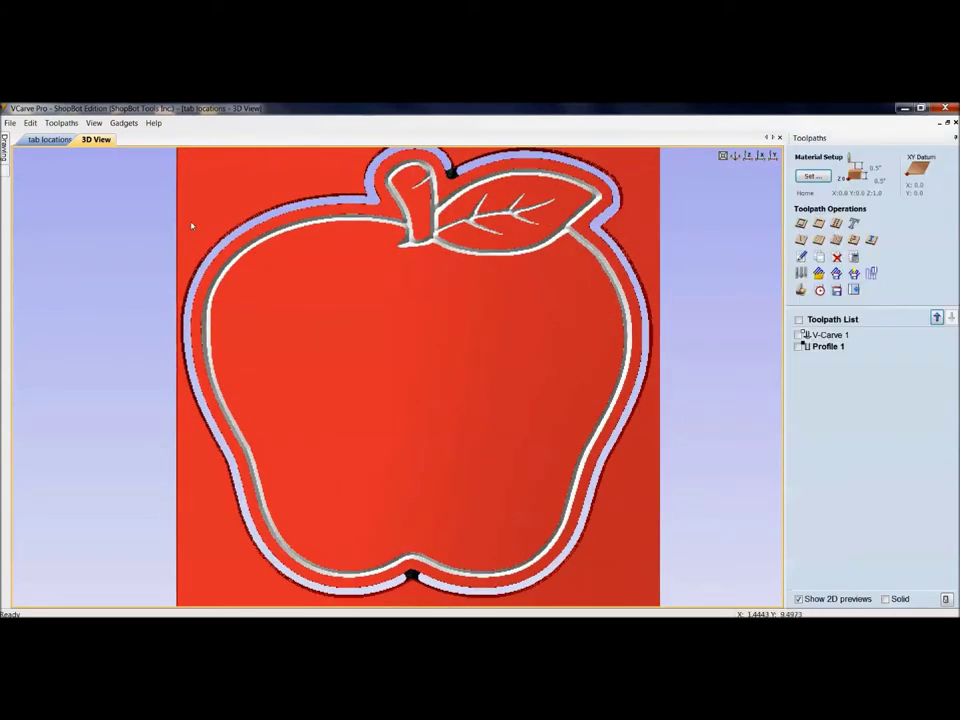
pyautogui.click(49, 139)
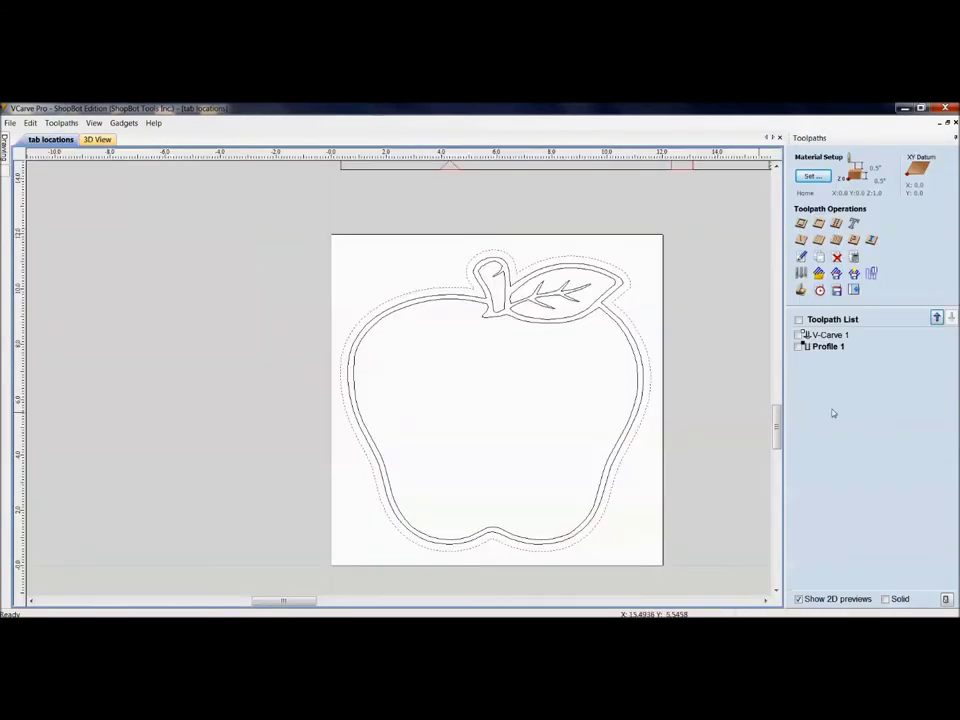
pyautogui.doubleClick(817, 347)
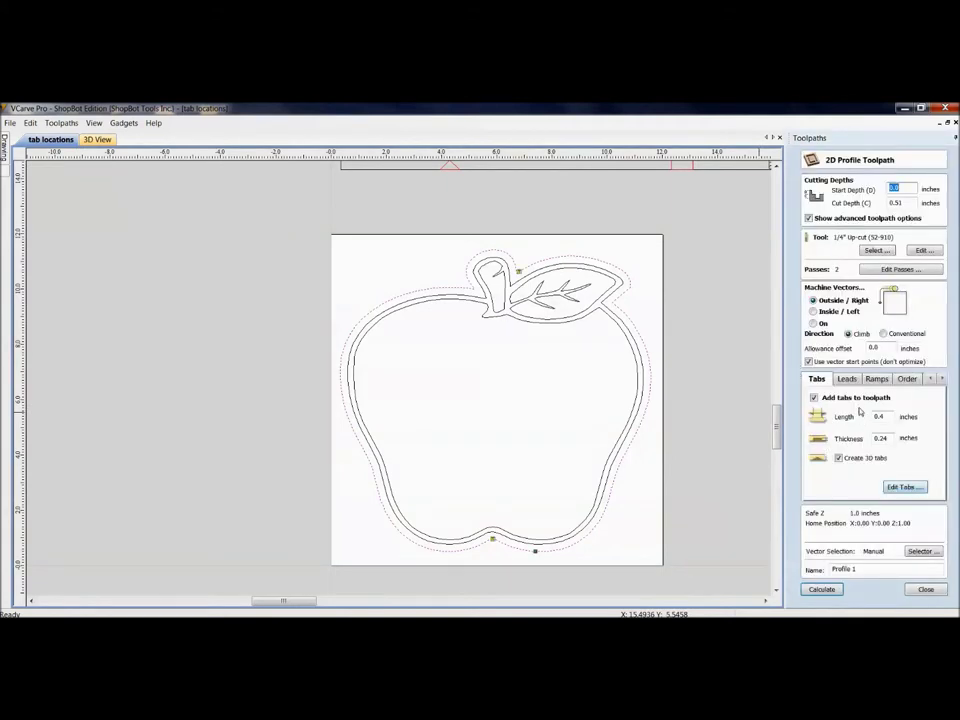
pyautogui.click(892, 488)
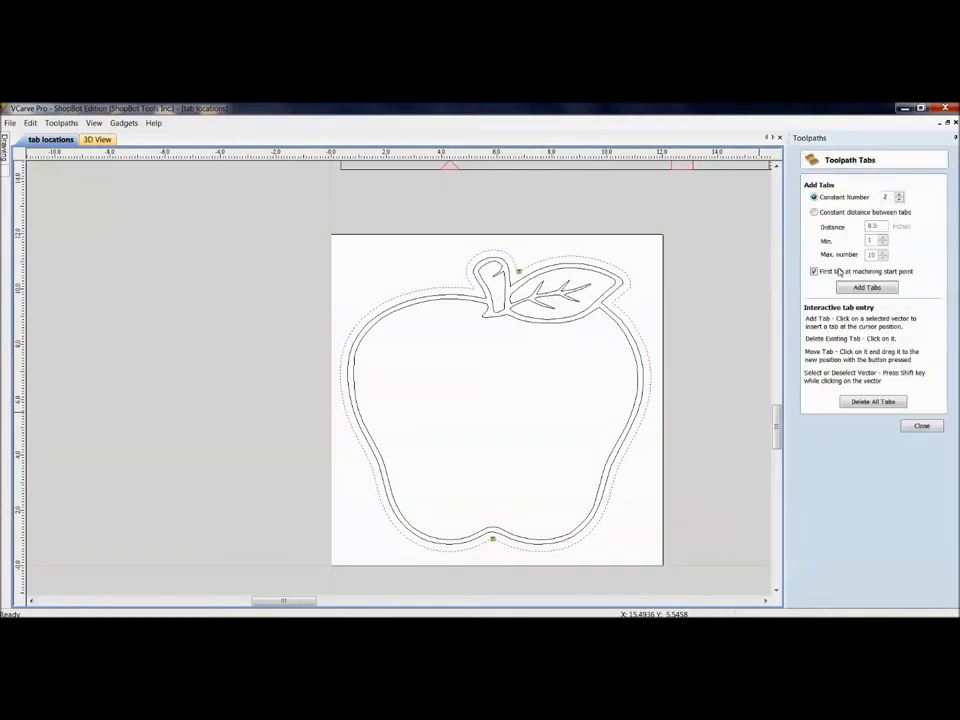
pyautogui.click(852, 403)
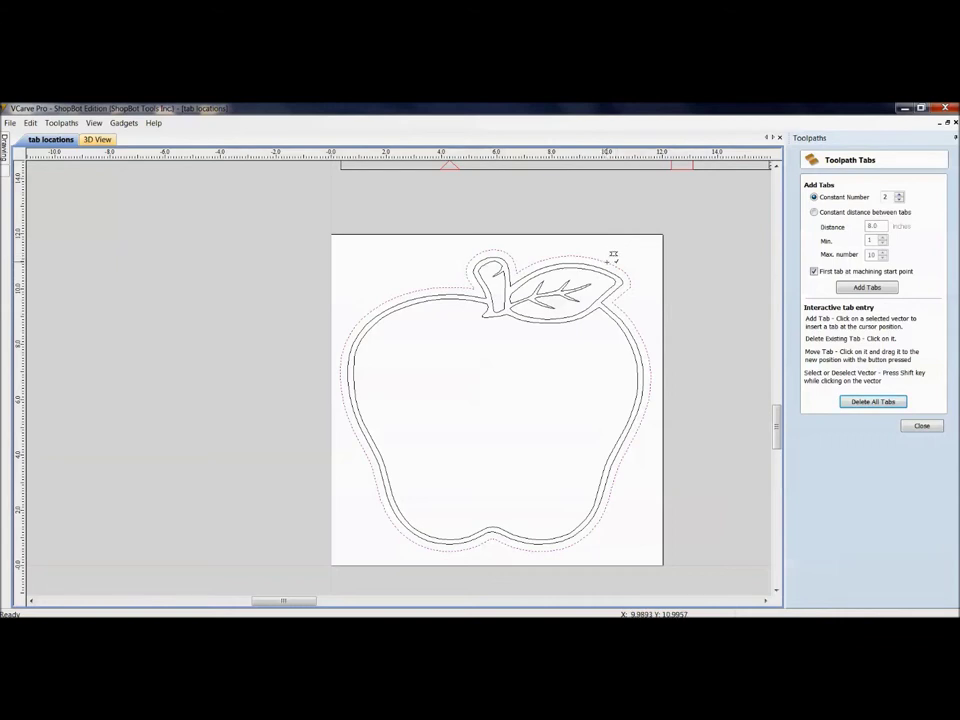
# - Add one tab on the smooth curve above the leaf and another on the apple's lower-left curve
pyautogui.scroll(5, 613, 257)
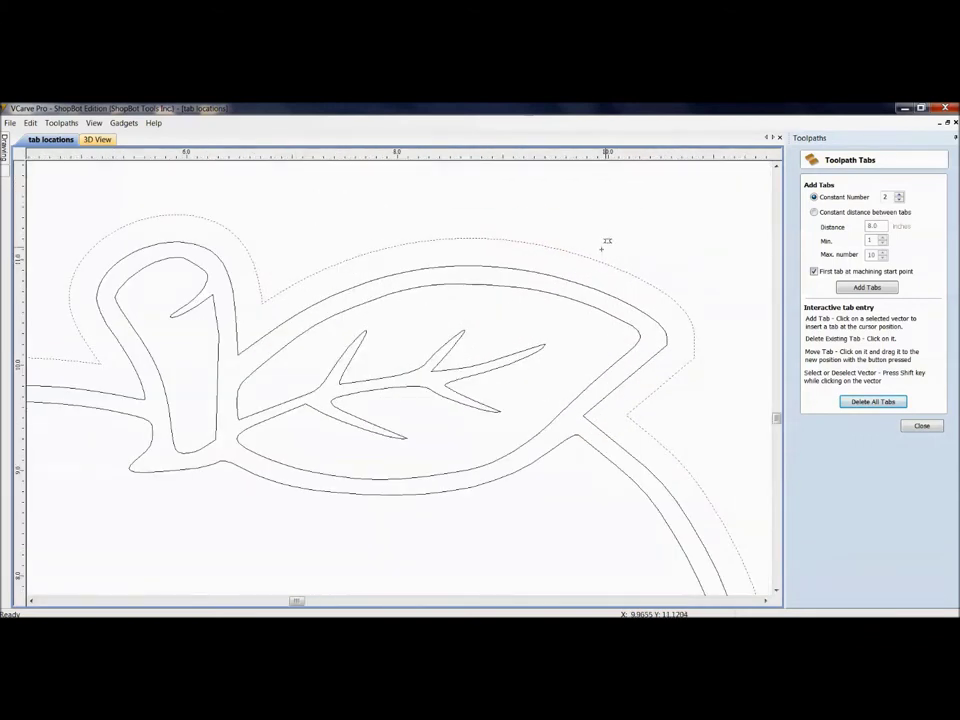
pyautogui.click(564, 256)
pyautogui.scroll(-6, 564, 261)
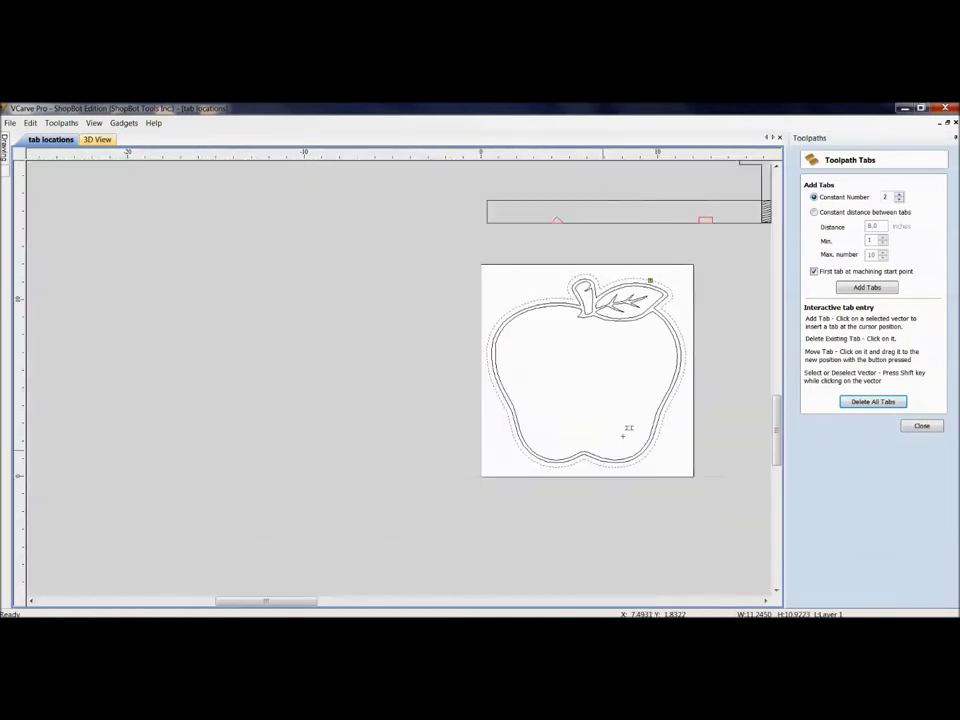
pyautogui.scroll(4, 551, 440)
pyautogui.click(551, 436)
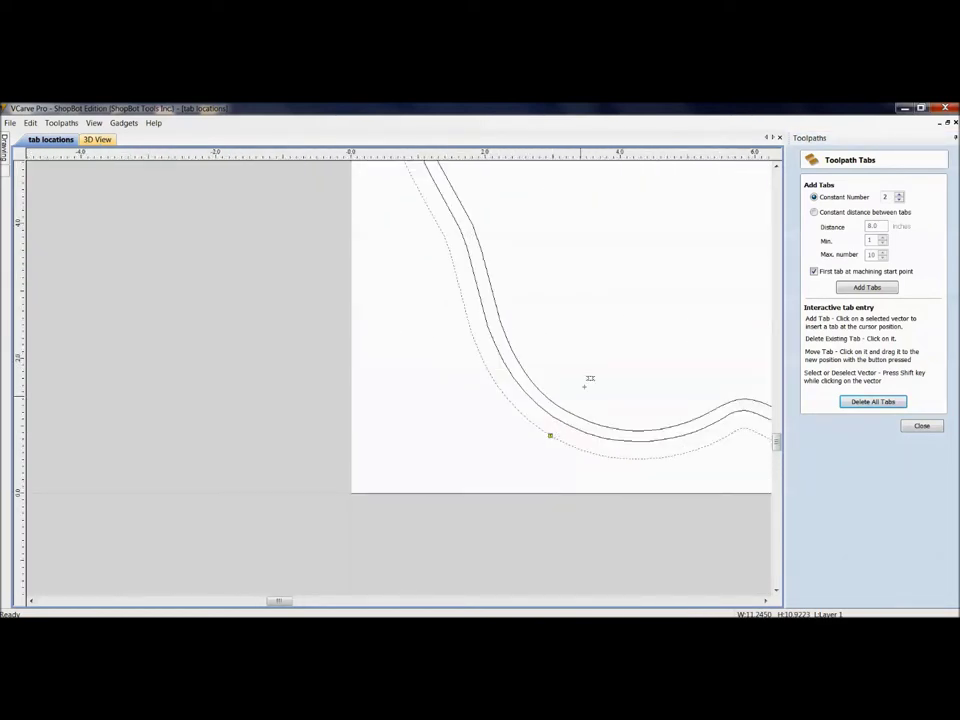
pyautogui.scroll(-4, 598, 368)
pyautogui.moveTo(603, 360); pyautogui.dragTo(522, 439, button='middle')
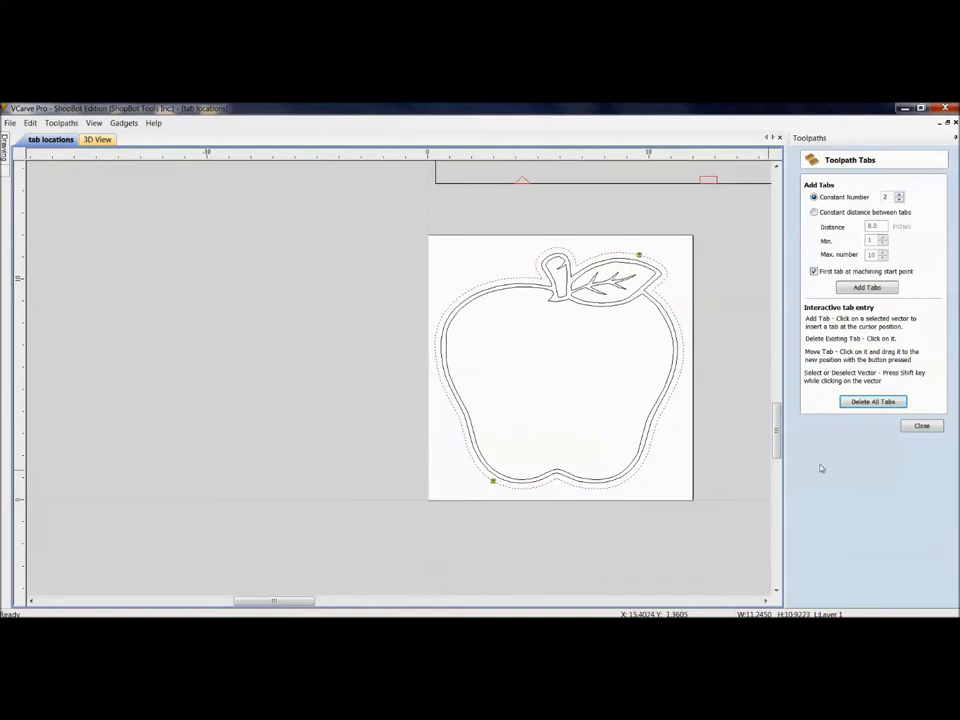
pyautogui.click(920, 426)
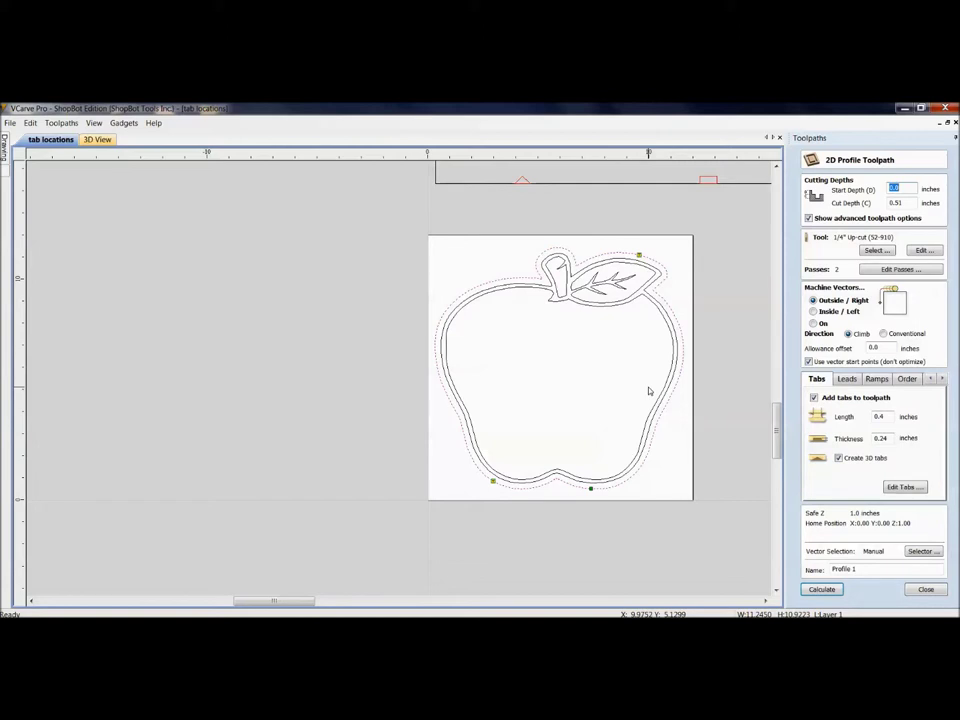
# - Recalculate the Profile 1 toolpath, allowing it to cut through the material, and rerun the 3D preview from uncut material
pyautogui.click(821, 589)
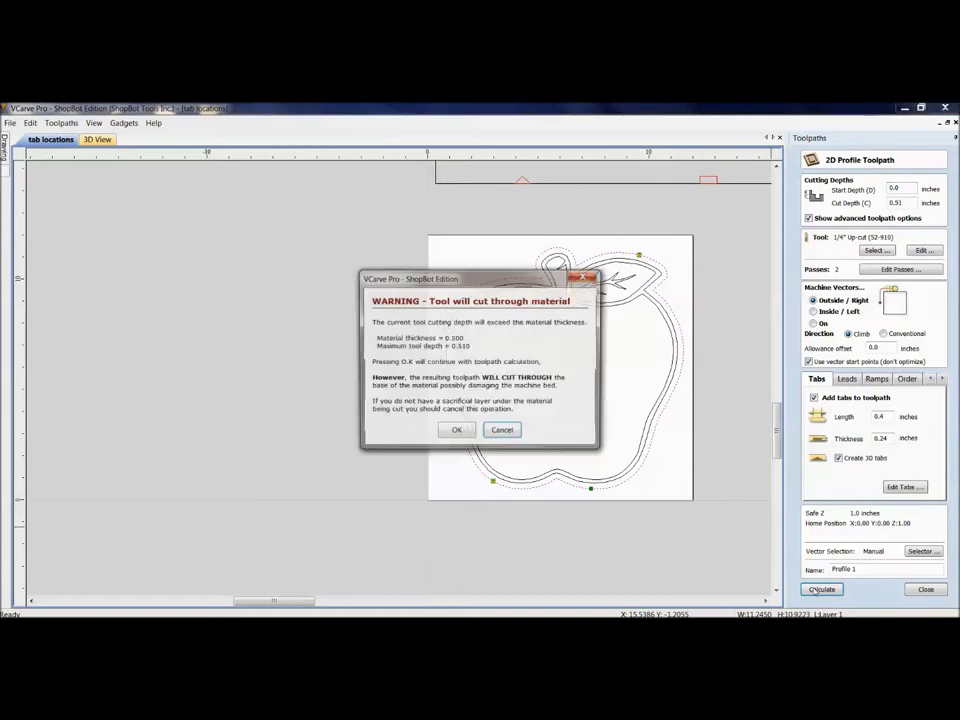
pyautogui.click(456, 429)
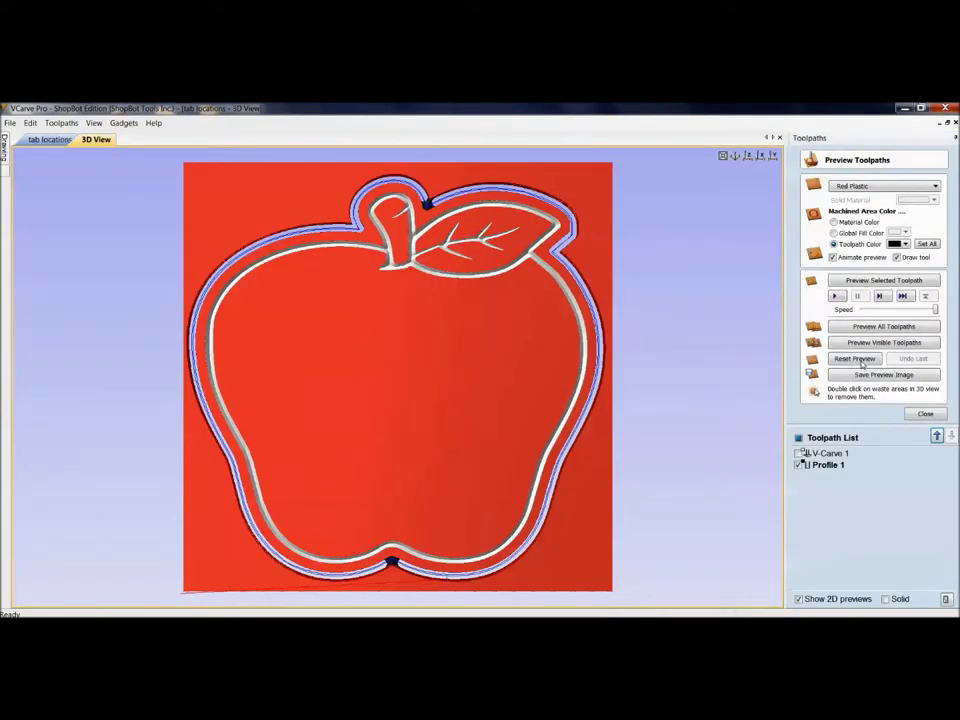
pyautogui.click(856, 359)
pyautogui.click(884, 342)
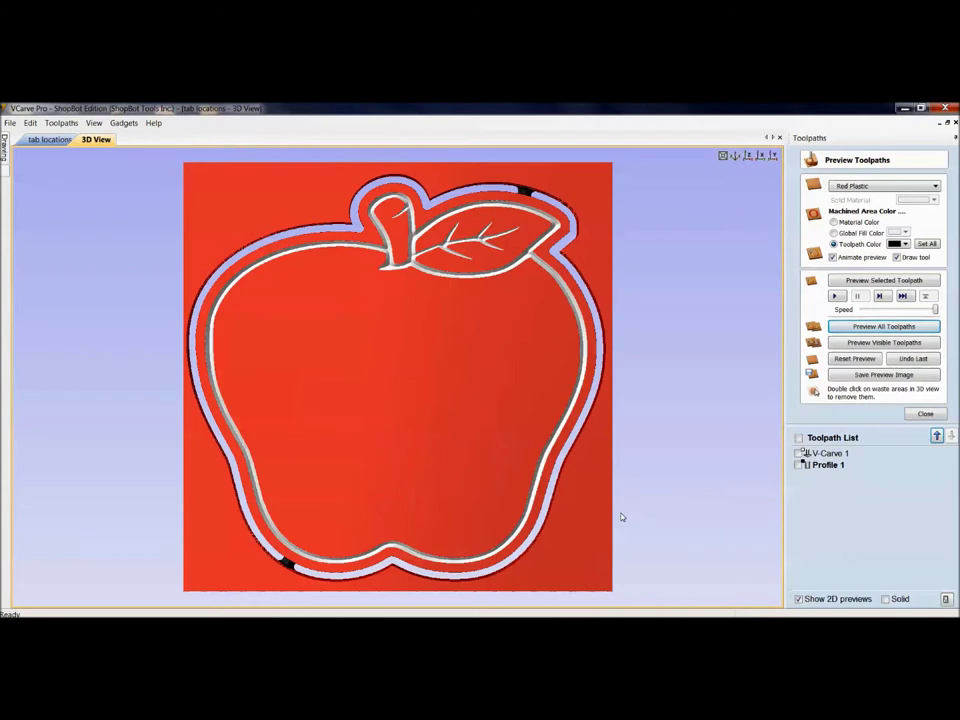
# - Close the preview and open the Profile 1 toolpath for editing
pyautogui.click(924, 414)
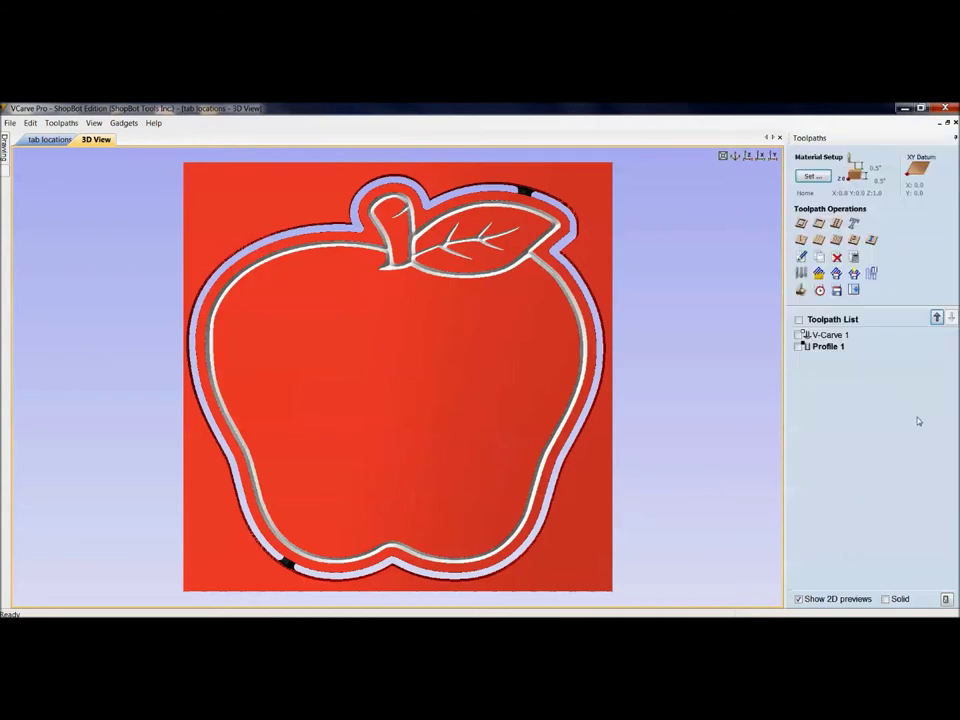
pyautogui.doubleClick(820, 347)
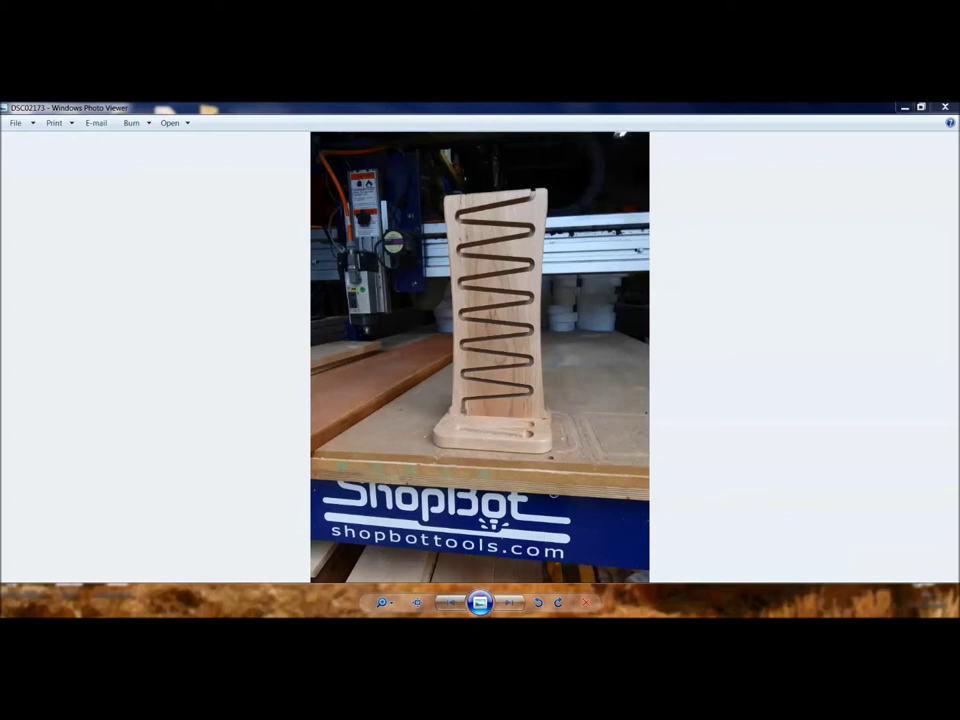
# - Switch to the Lead drawing in VCarve Pro and review the Profile Straight Lead toolpath's cut depth and lead settings
pyautogui.moveTo(190, 612)
pyautogui.moveTo(156, 610)
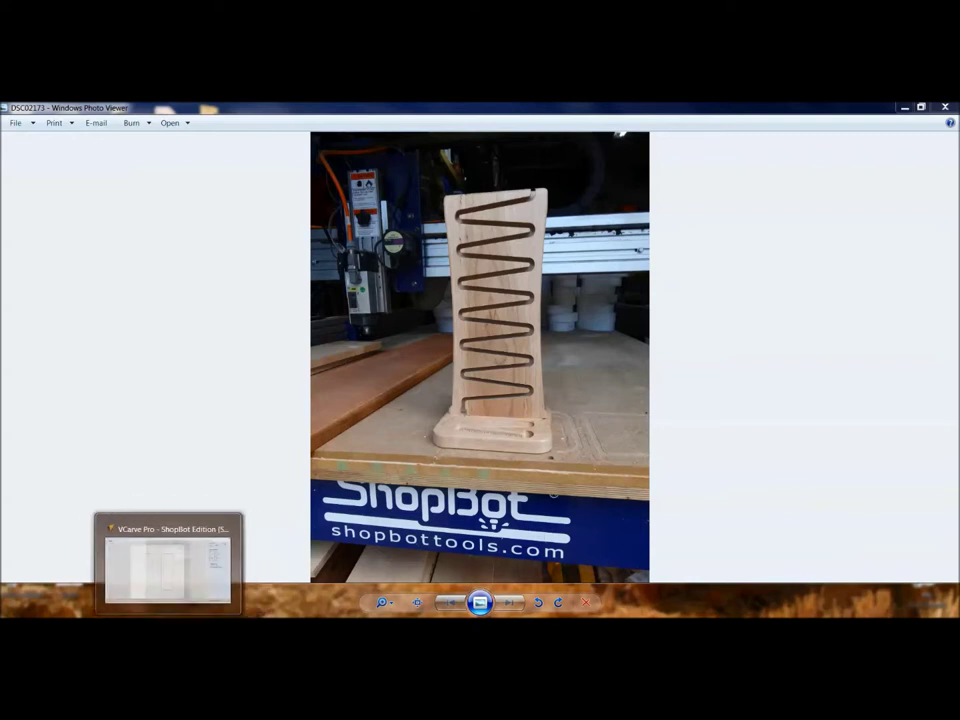
pyautogui.click(156, 570)
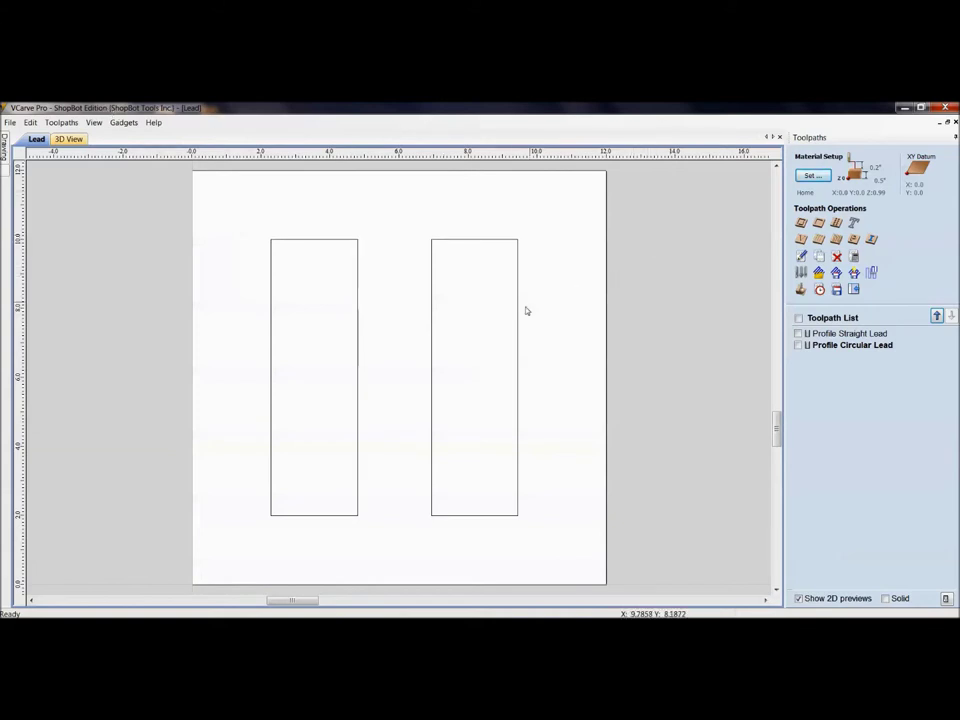
pyautogui.doubleClick(835, 334)
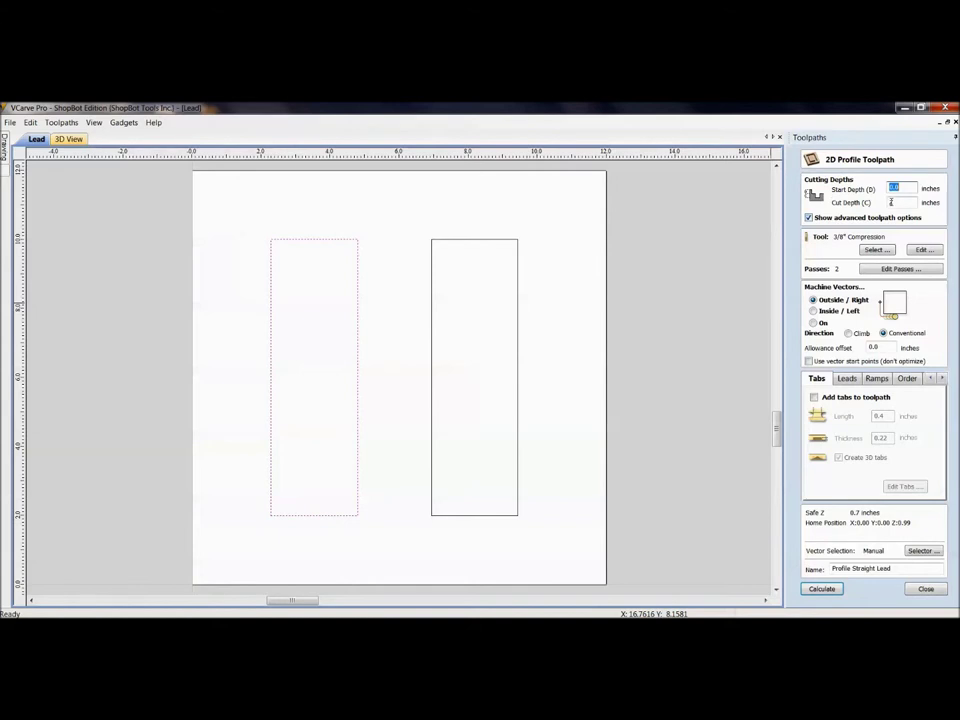
pyautogui.click(893, 202)
pyautogui.click(847, 379)
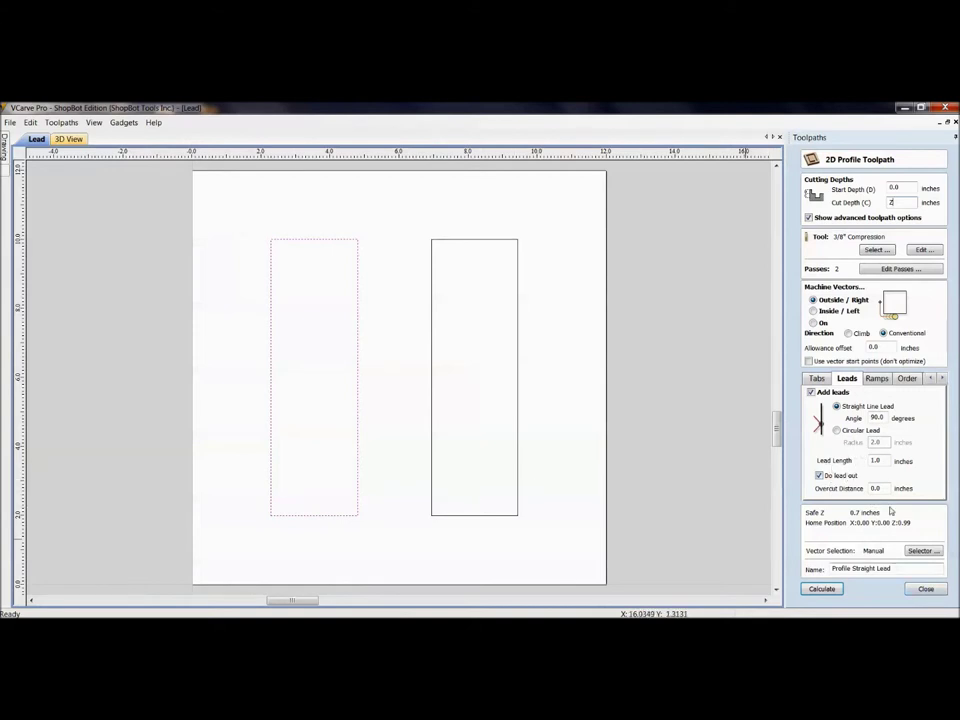
pyautogui.click(926, 588)
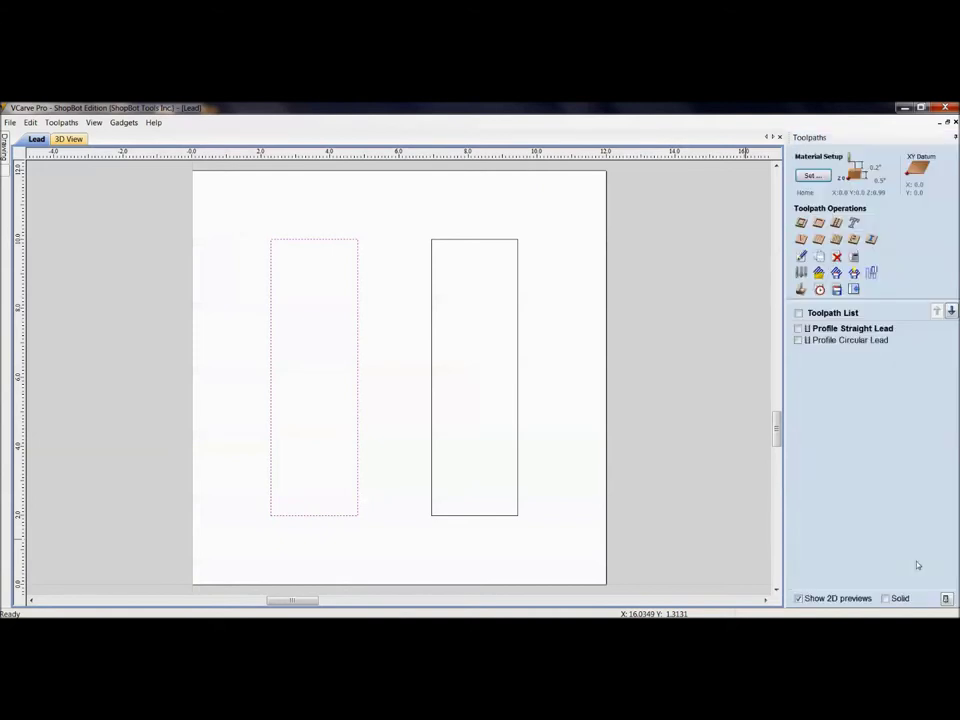
# - Set up a 3D toolpath preview at the slowest speed with only the Profile Straight Lead toolpath visible
pyautogui.click(800, 289)
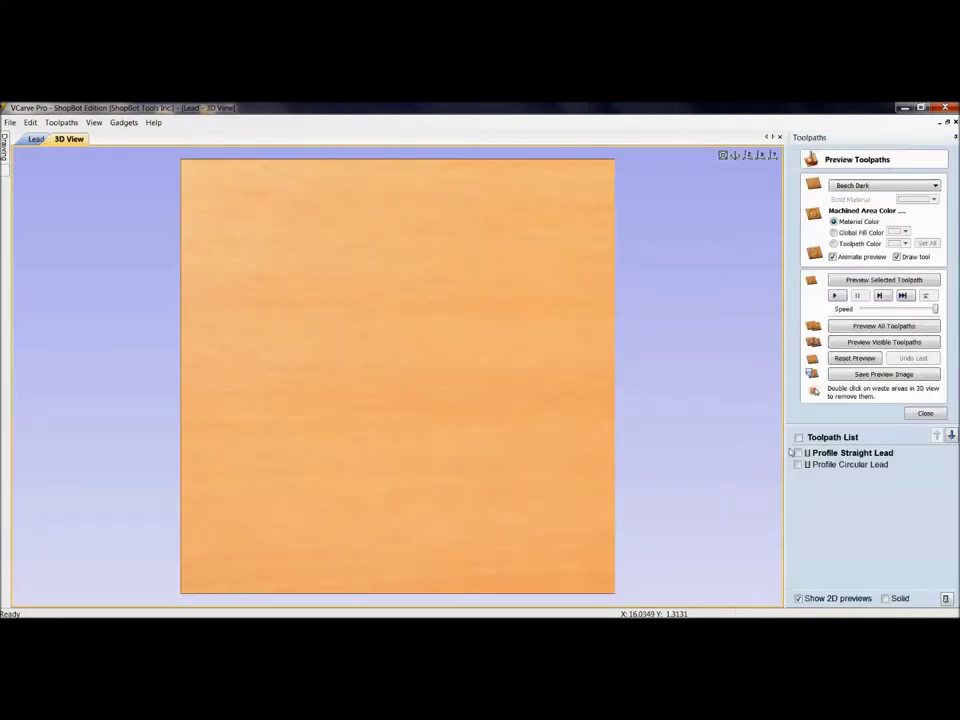
pyautogui.click(797, 453)
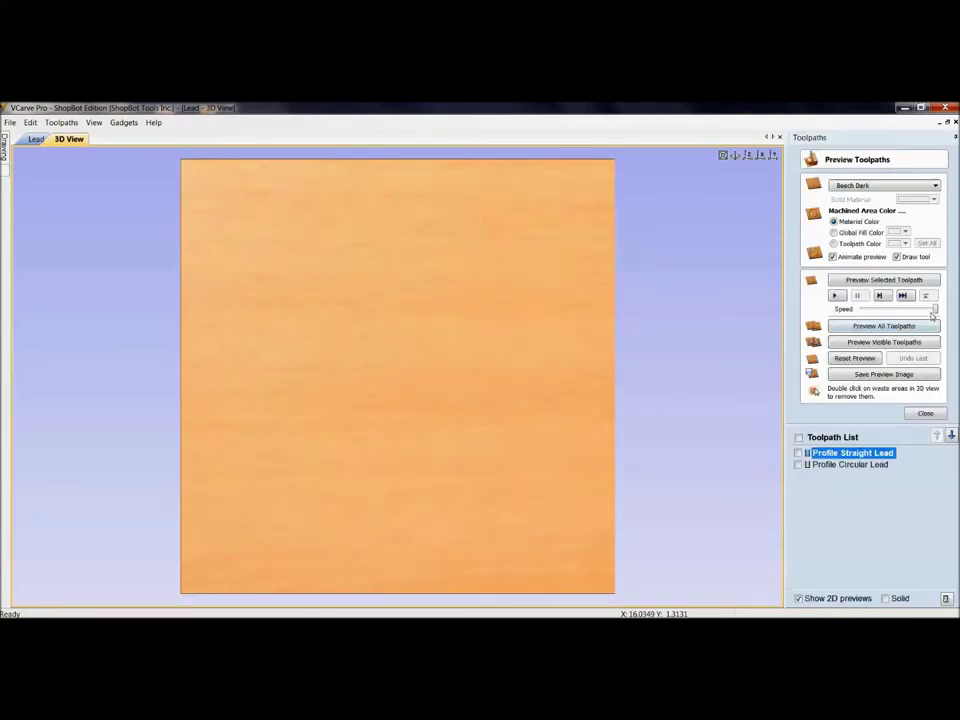
pyautogui.moveTo(935, 313); pyautogui.dragTo(861, 310)
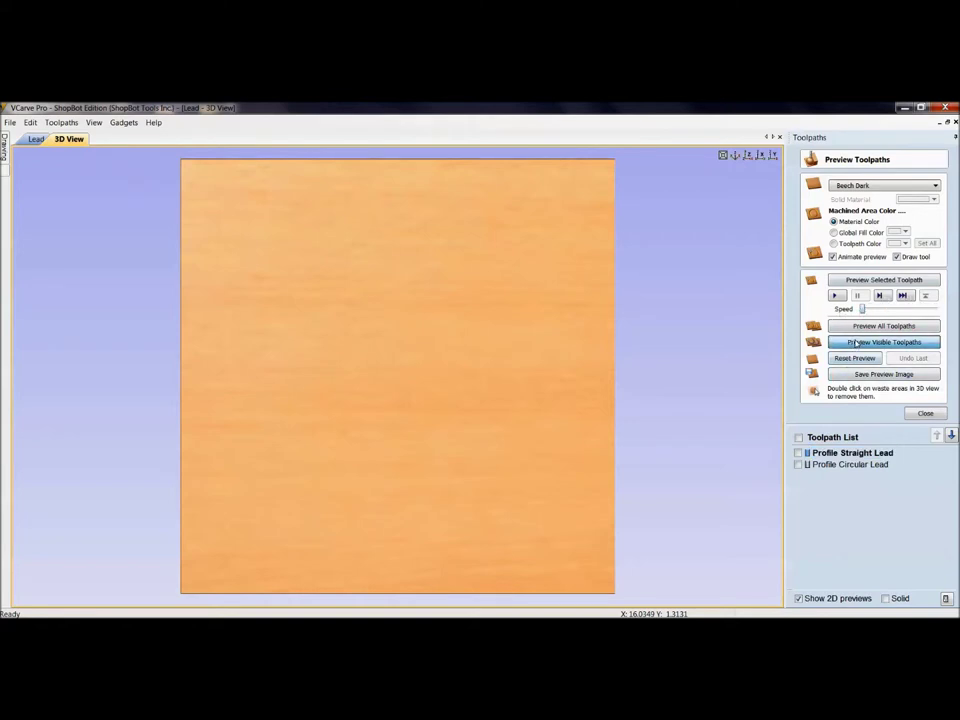
pyautogui.click(850, 342)
pyautogui.click(479, 376)
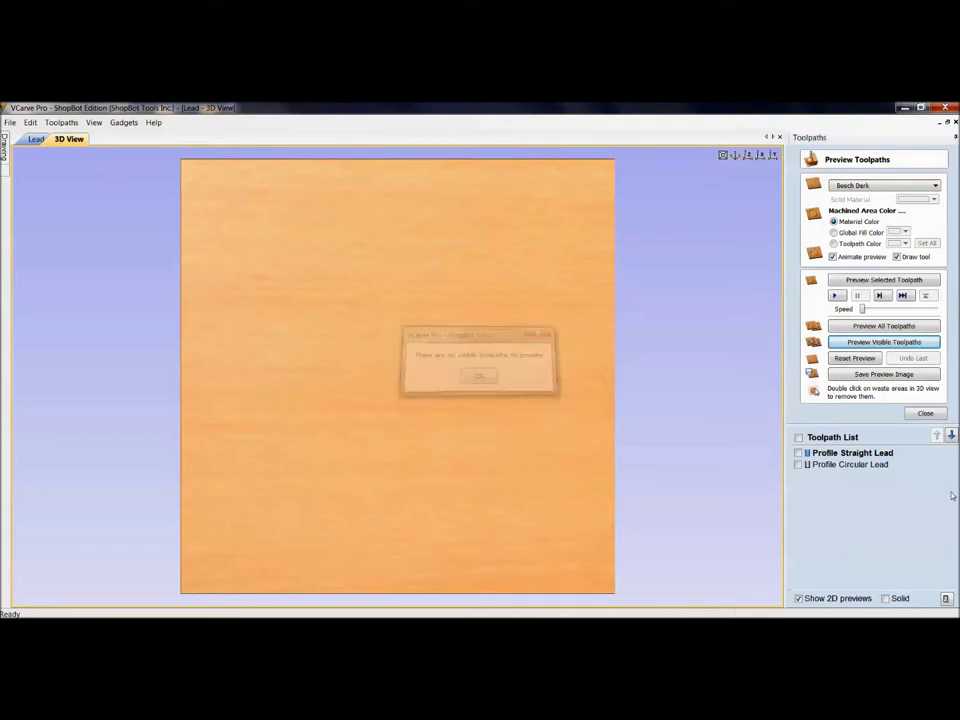
pyautogui.click(799, 453)
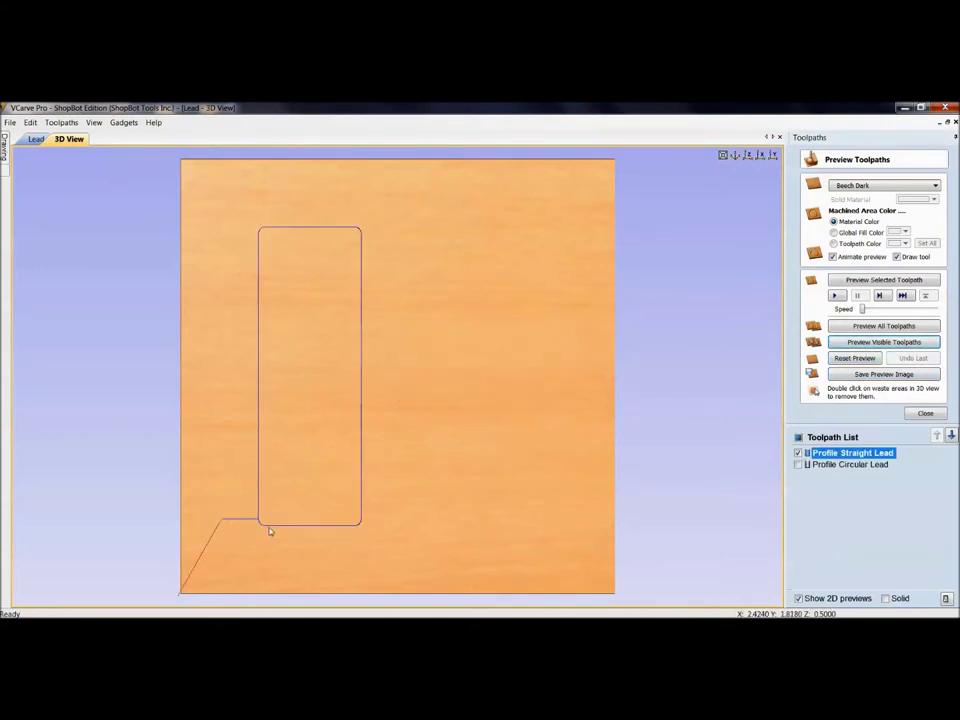
# - Inspect the straight lead at the rectangle's lower-left corner and simulate the toolpath, raising the preview speed to about midway during the cut
pyautogui.moveTo(270, 531); pyautogui.dragTo(313, 478, button='middle')
pyautogui.scroll(4, 445, 416)
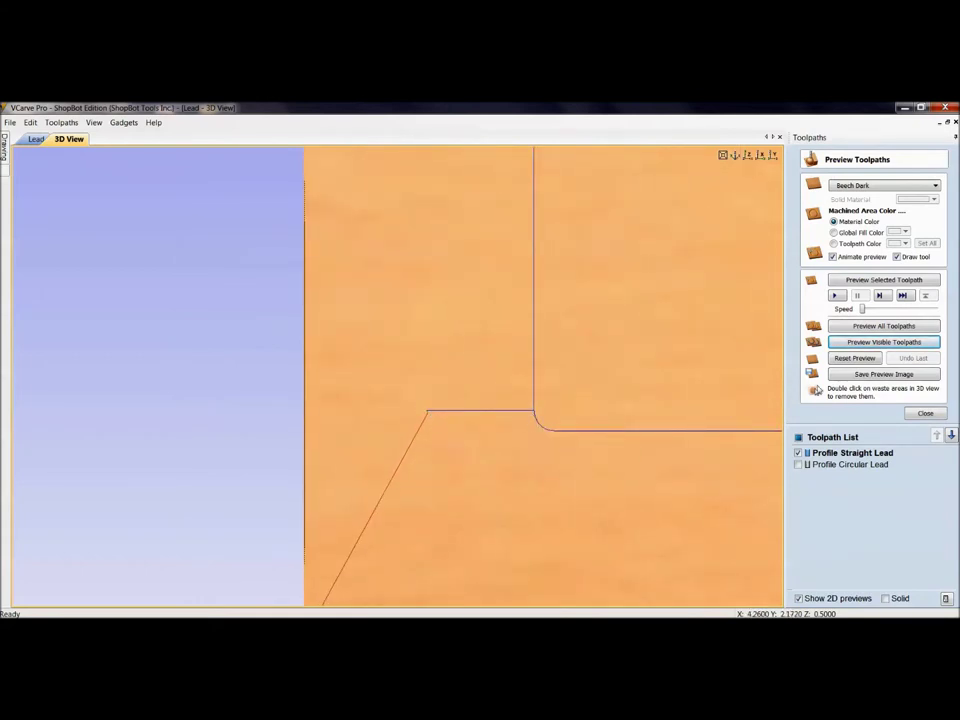
pyautogui.moveTo(566, 388); pyautogui.dragTo(311, 446, button='middle')
pyautogui.scroll(-3, 400, 385)
pyautogui.moveTo(504, 369); pyautogui.dragTo(504, 497, button='middle')
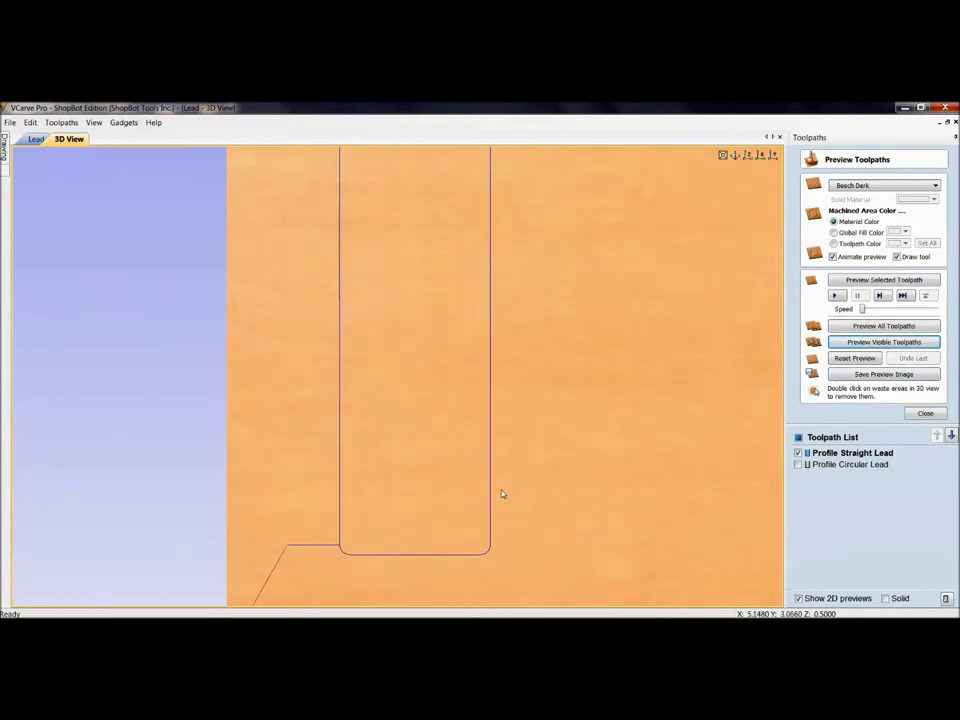
pyautogui.scroll(-2, 467, 375)
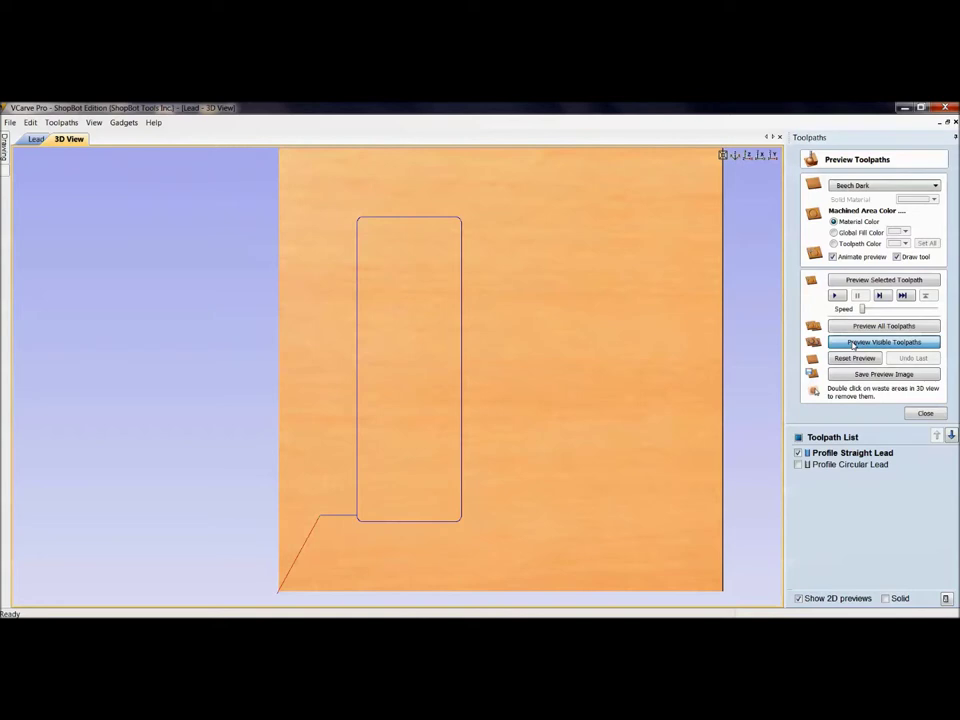
pyautogui.click(853, 343)
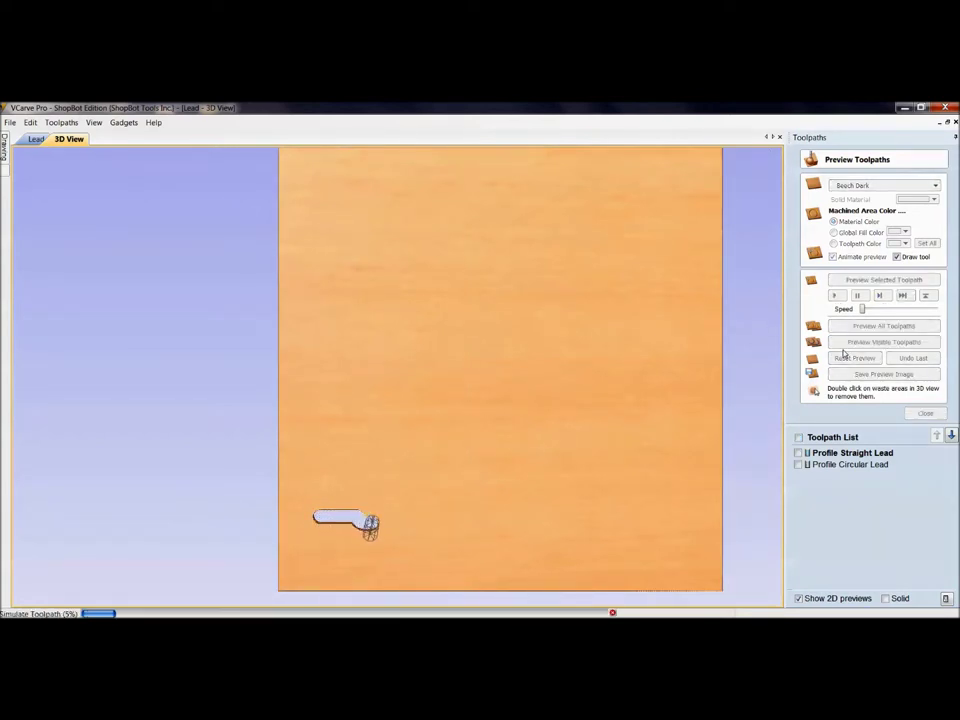
pyautogui.click(889, 309)
pyautogui.click(896, 309)
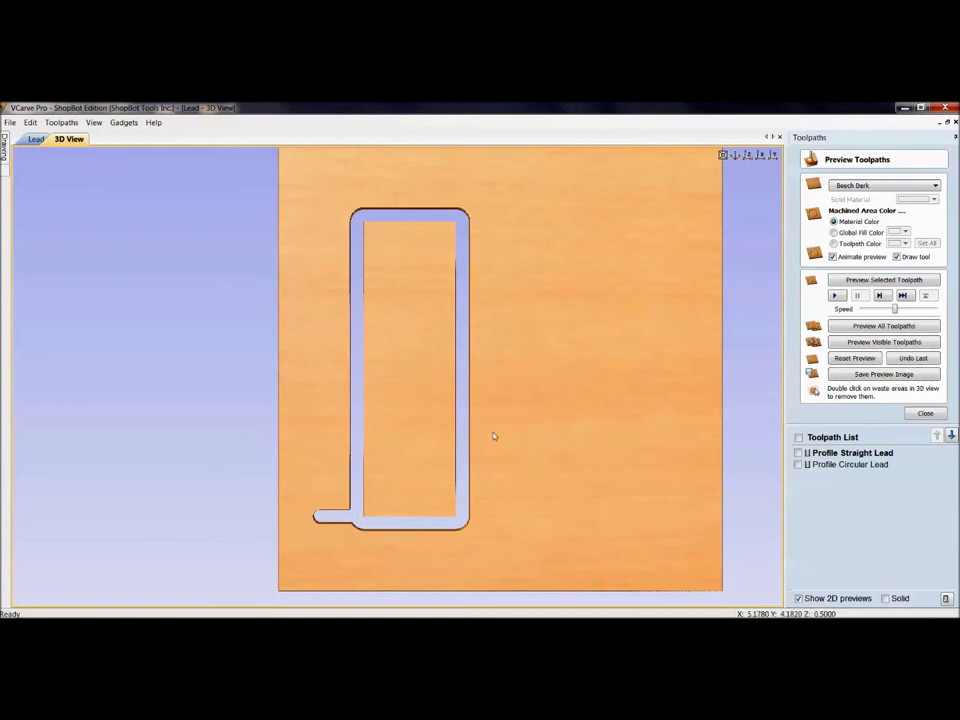
# - Reopen the Profile Straight Lead toolpath to review its lead length and lead-out option, and close it without recalculating
pyautogui.doubleClick(821, 455)
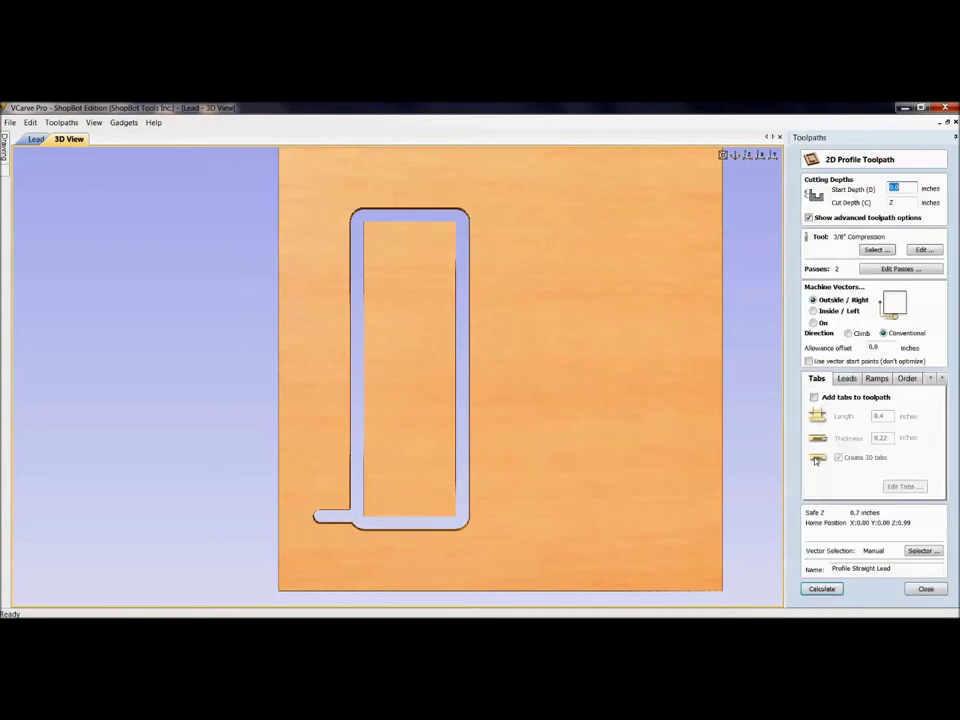
pyautogui.click(845, 379)
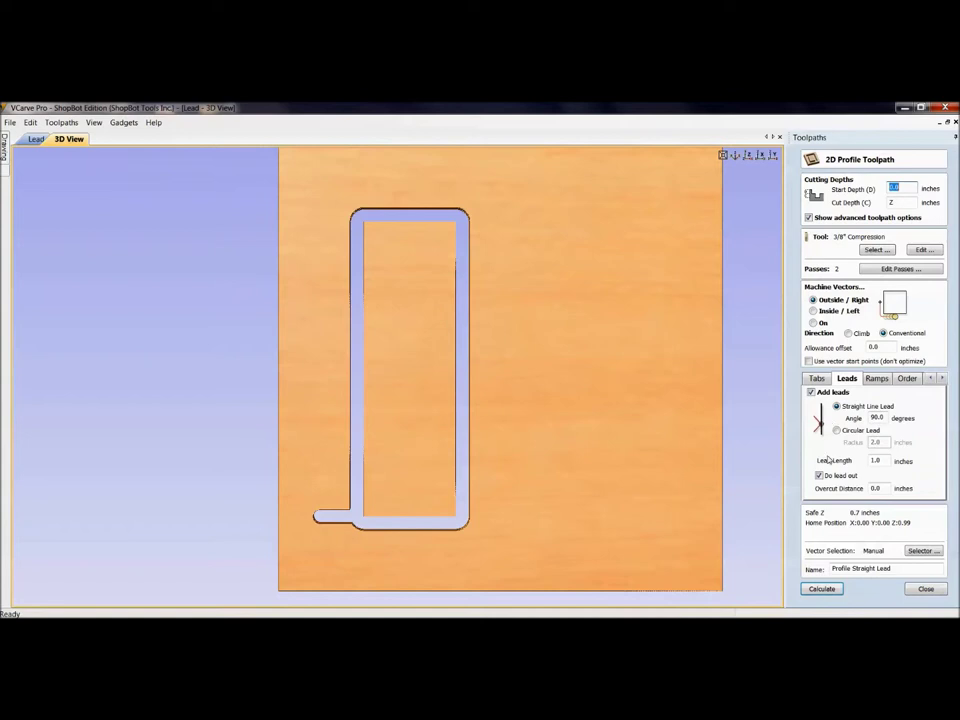
pyautogui.click(819, 475)
pyautogui.click(926, 589)
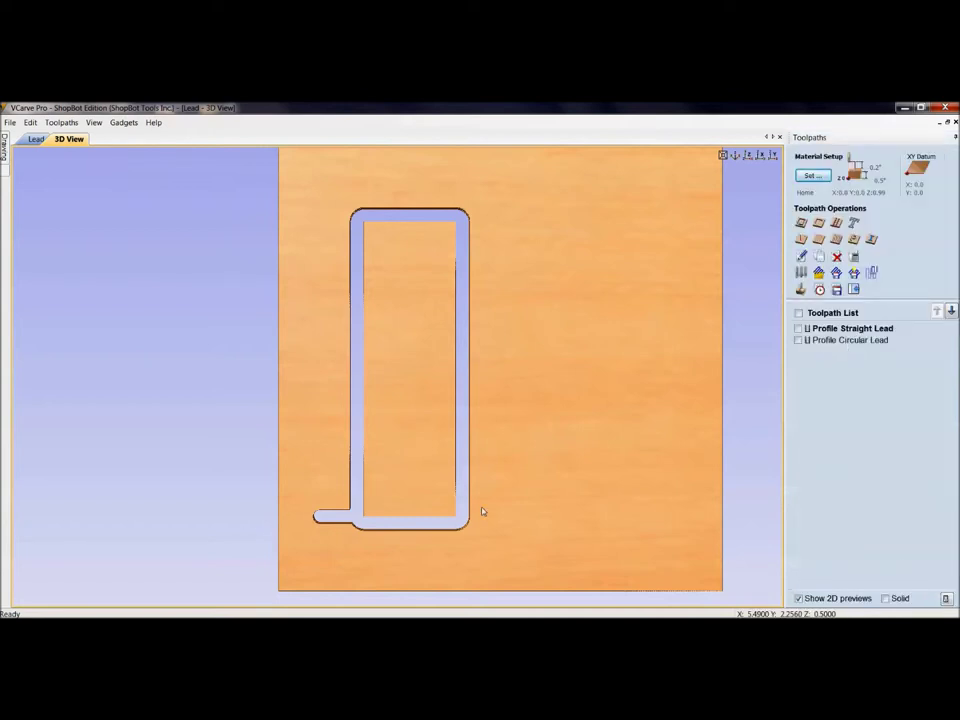
# - Open the Profile Circular Lead toolpath over the 2D drawing, review its lead radius and length, and close it
pyautogui.doubleClick(840, 339)
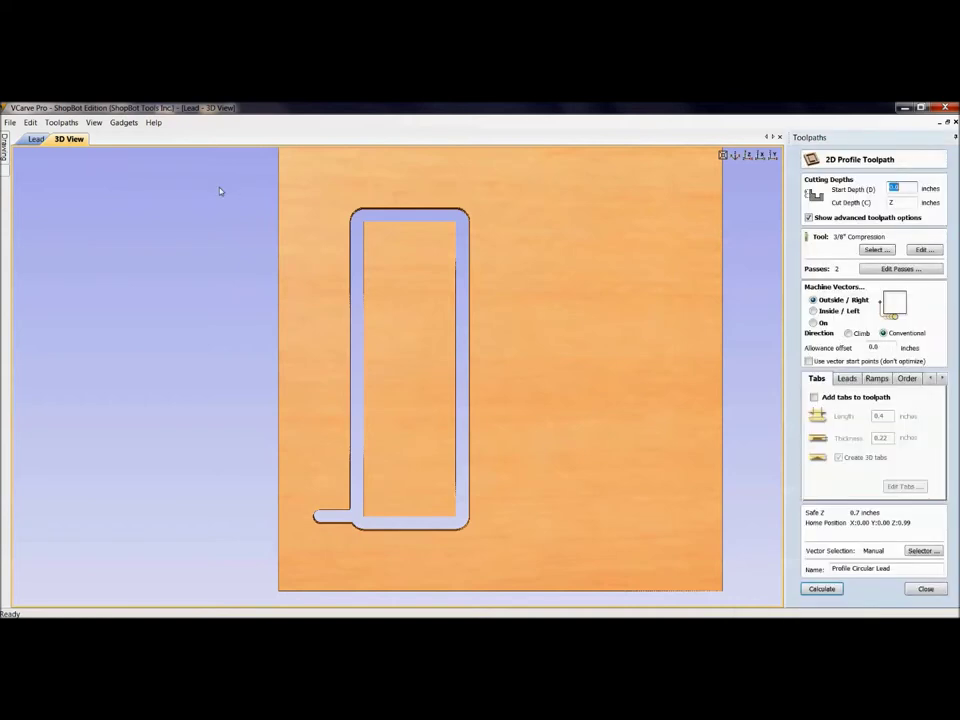
pyautogui.click(36, 139)
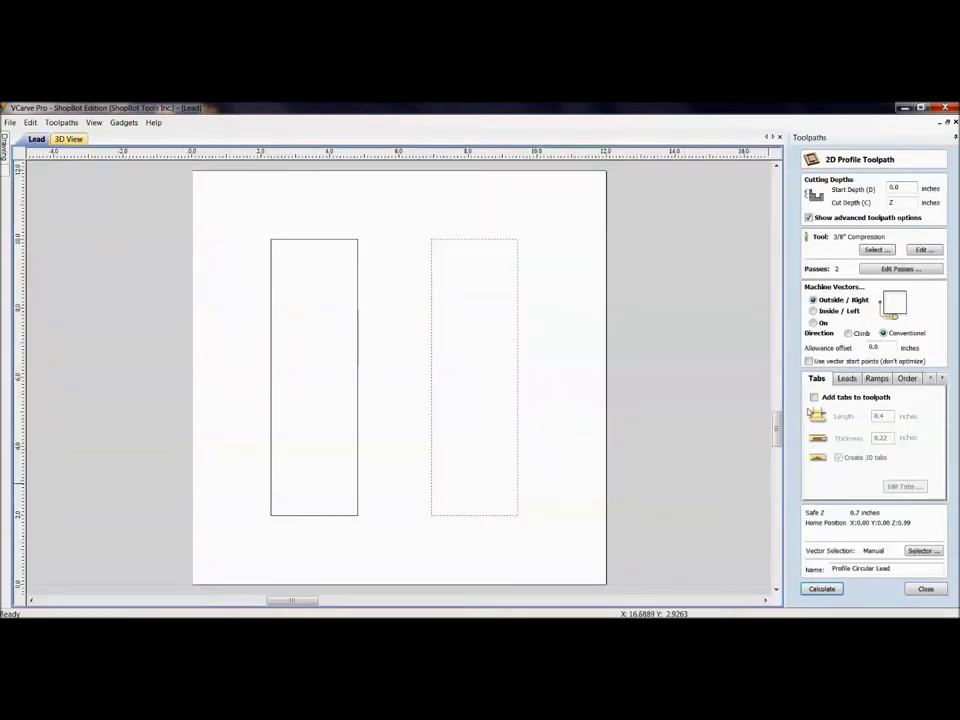
pyautogui.click(845, 379)
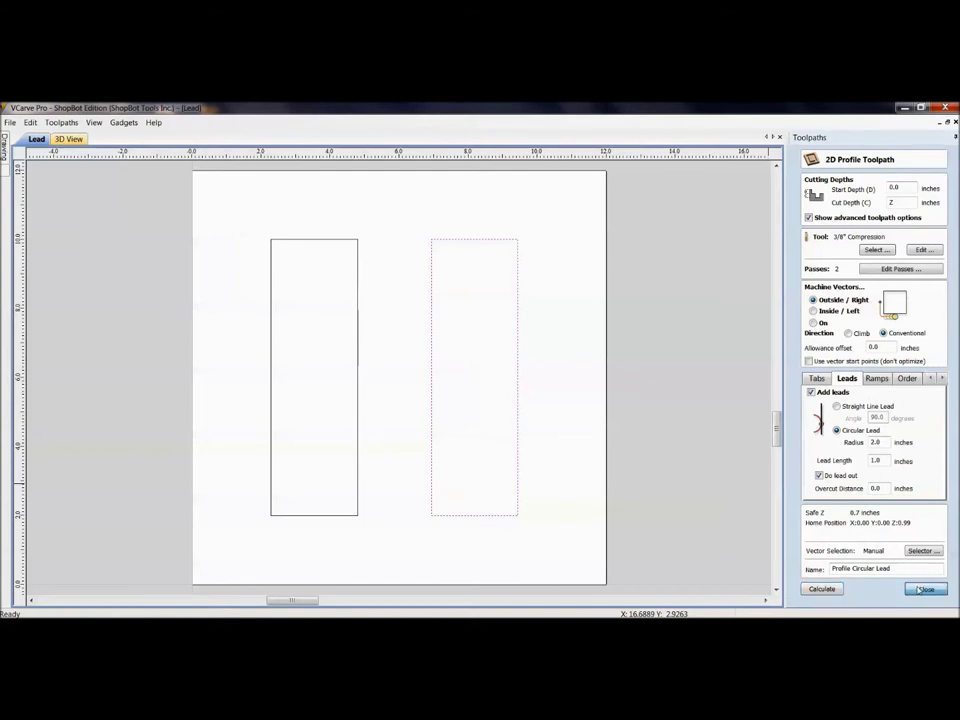
pyautogui.click(926, 588)
# - Simulate only the Profile Circular Lead toolpath in the 3D preview and close the preview
pyautogui.click(820, 289)
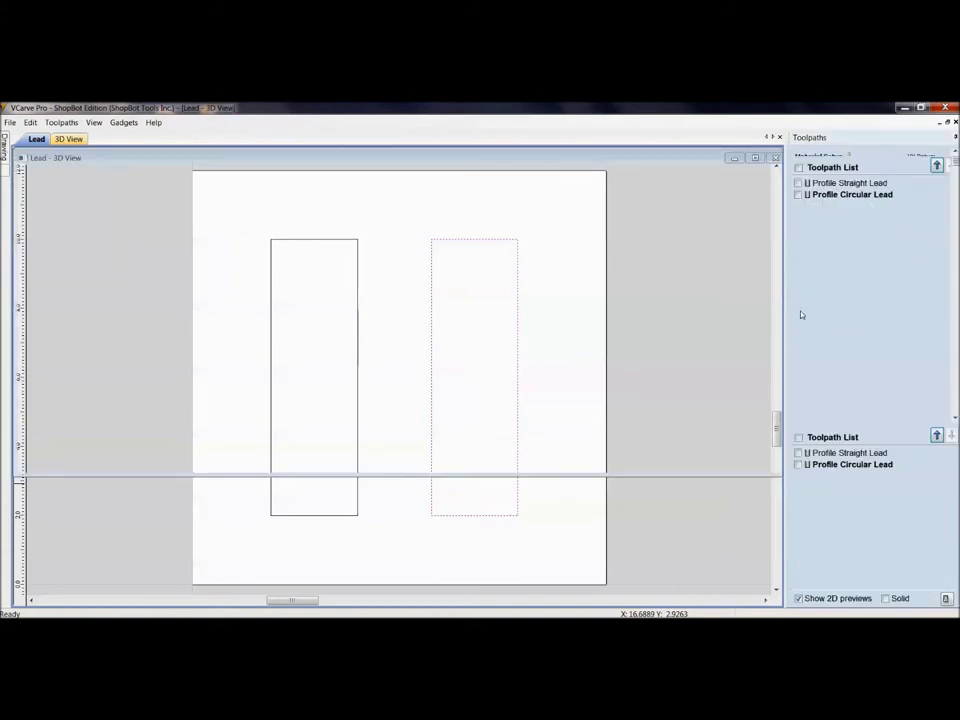
pyautogui.click(798, 465)
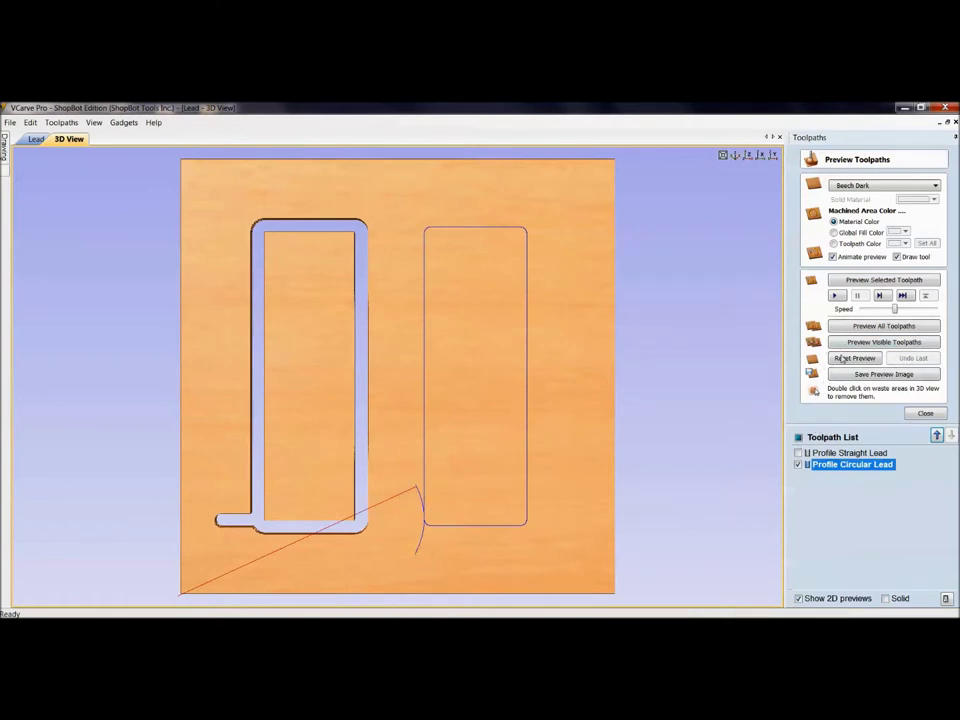
pyautogui.click(855, 343)
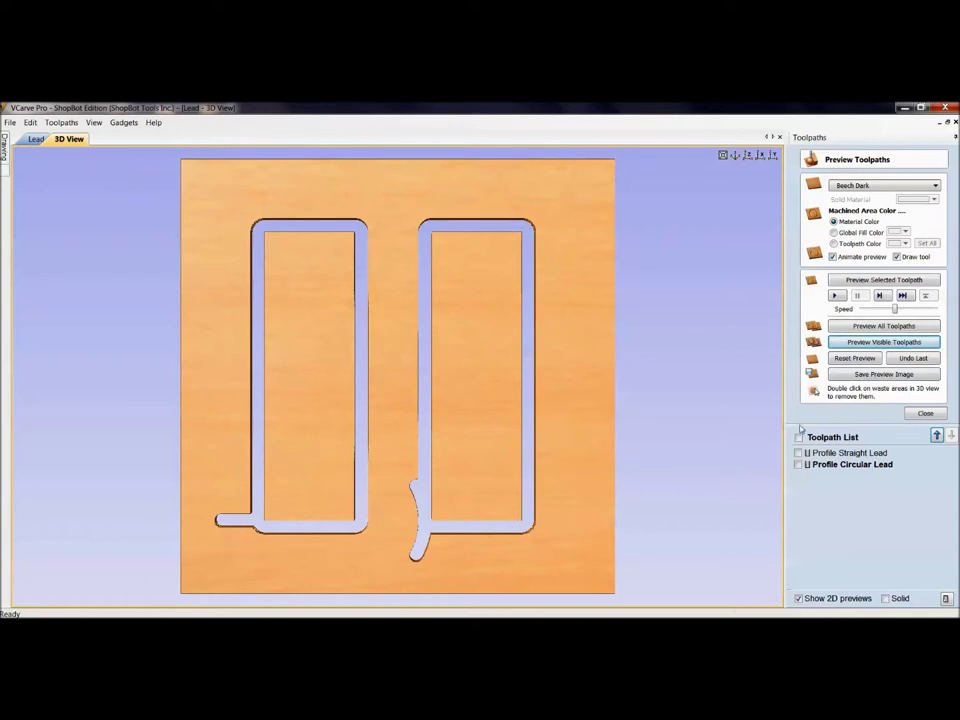
pyautogui.click(909, 414)
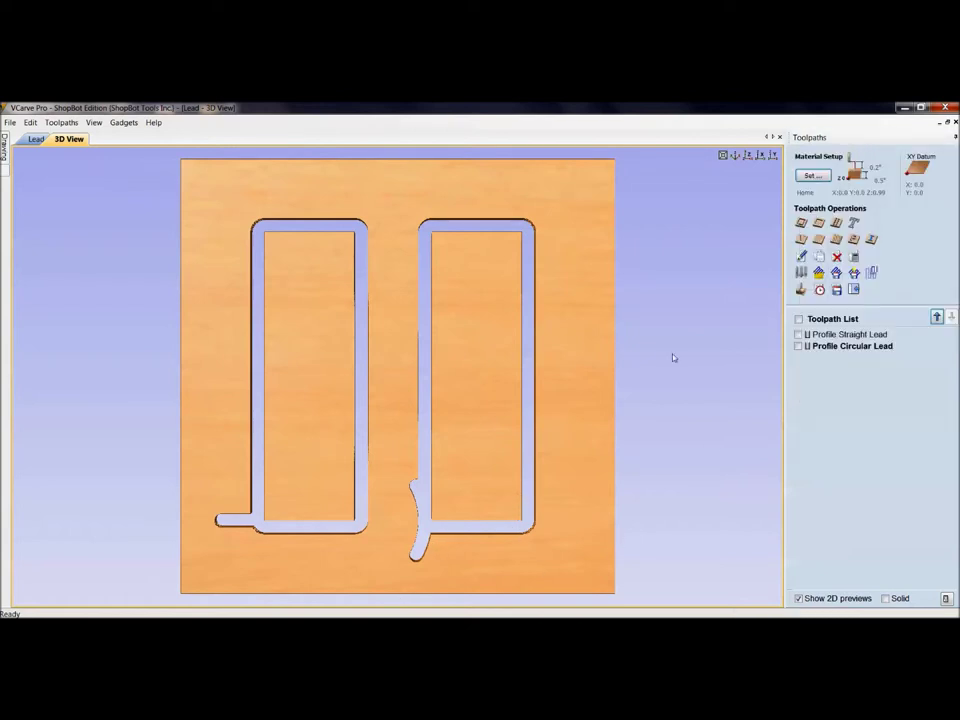
# - Reopen the Profile Circular Lead toolpath and look at the overcut distance in its lead settings
pyautogui.doubleClick(820, 345)
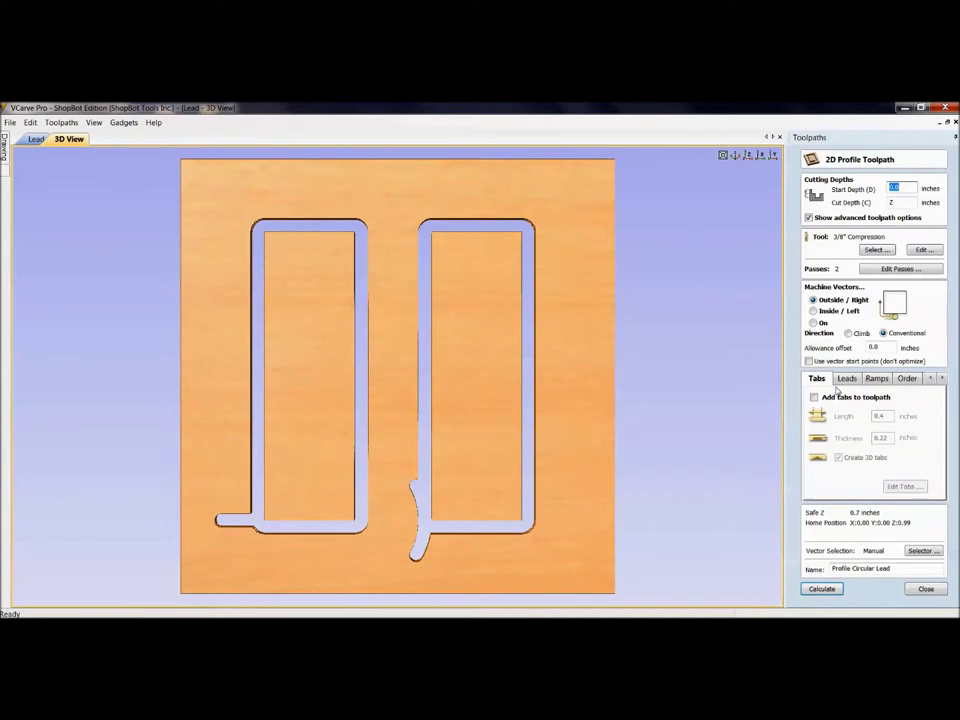
pyautogui.click(845, 379)
pyautogui.click(875, 488)
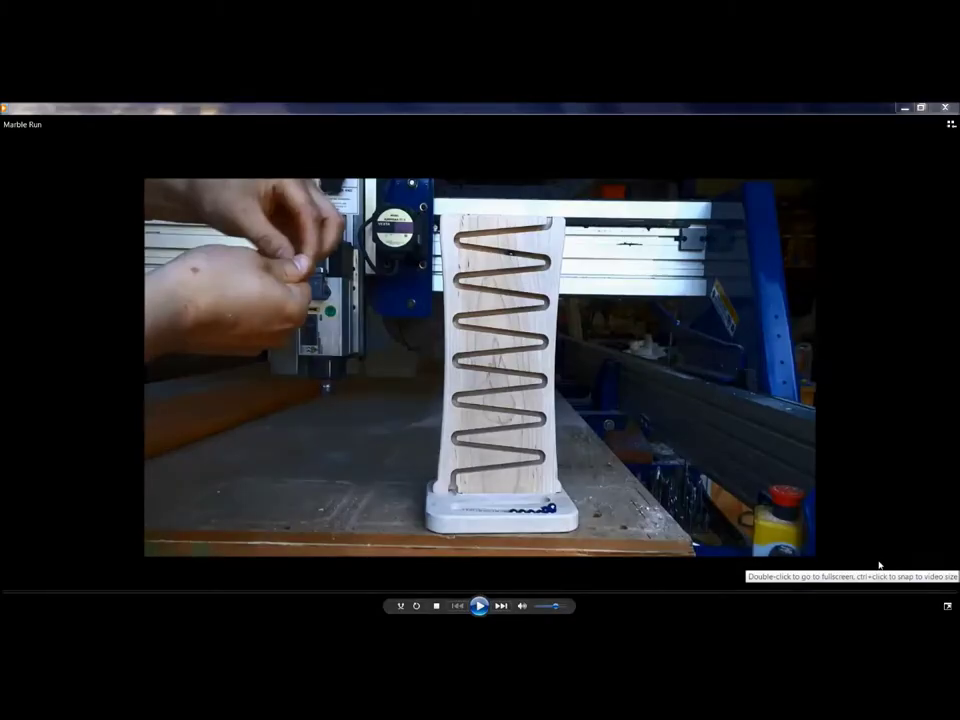
# - Switch to the media player and play the Marble Run video
pyautogui.click(479, 605)
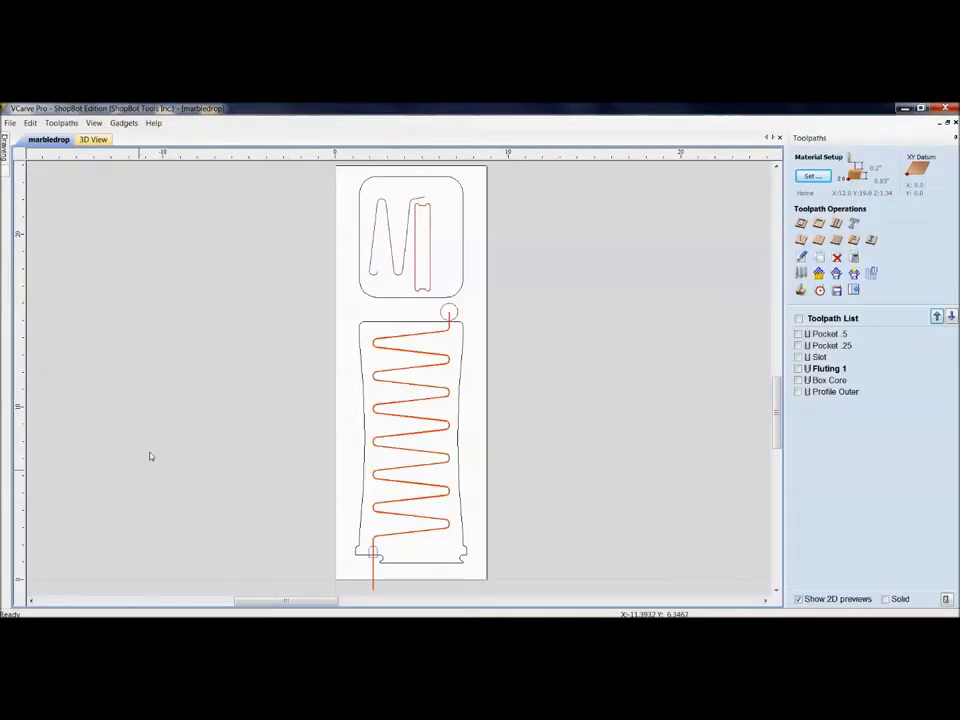
# - Switch to the marbledrop drawing in VCarve Pro, review its job size and material setup, and leave them unchanged
pyautogui.moveTo(572, 368); pyautogui.dragTo(600, 371, button='middle')
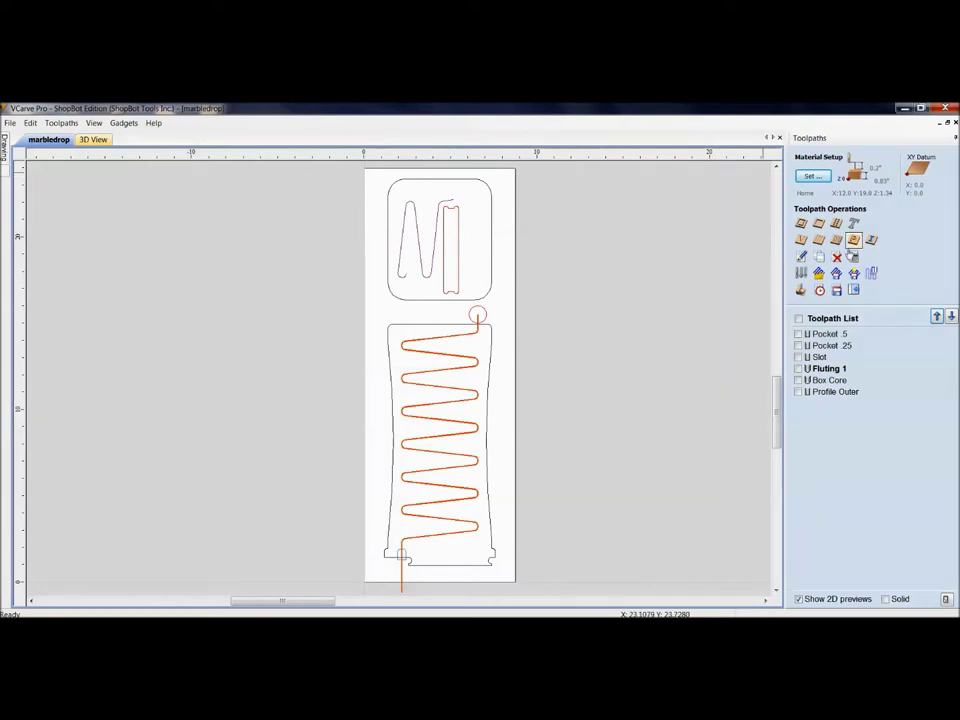
pyautogui.click(4, 146)
pyautogui.click(11, 182)
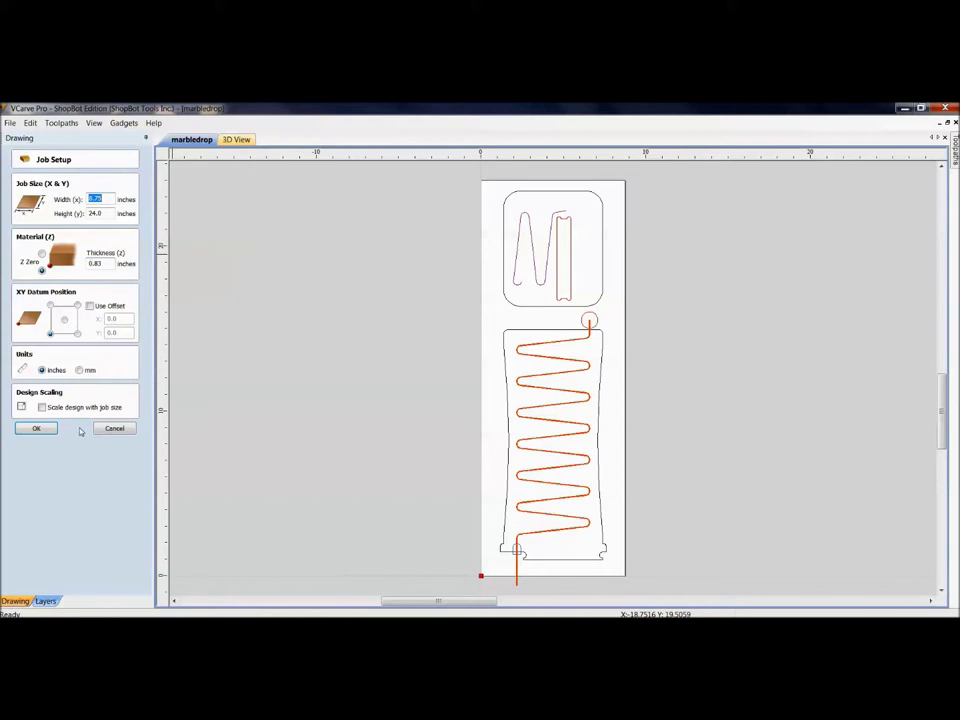
pyautogui.click(111, 430)
pyautogui.press('F9')
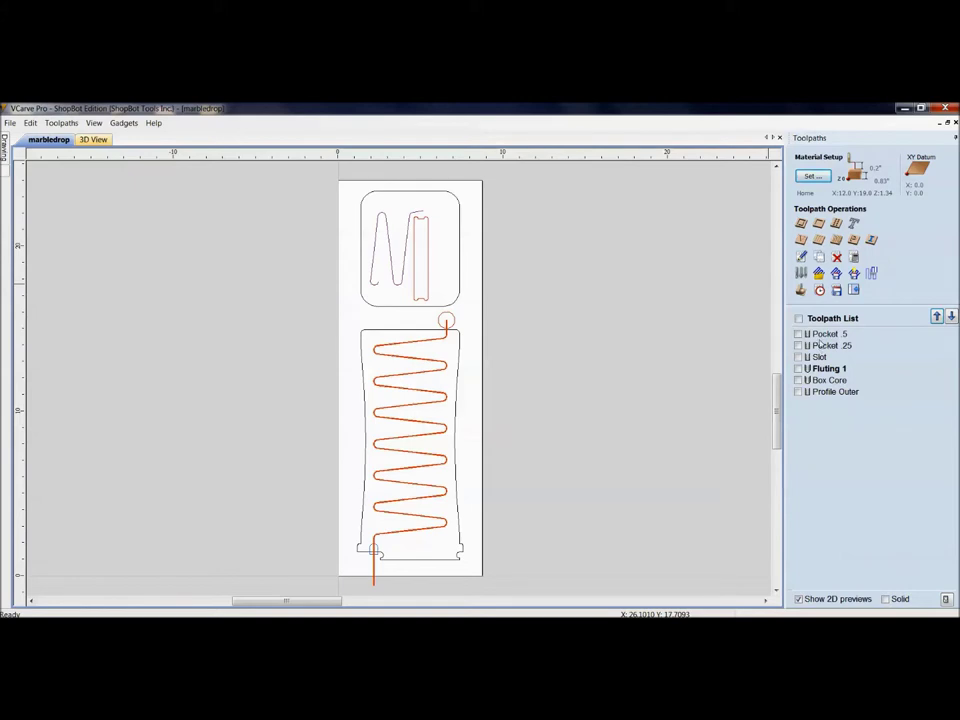
# - Examine the marbledrop vectors: the zigzag marble track, the base's slot and groove, and the tower's notched bottom edge
pyautogui.moveTo(806, 392)
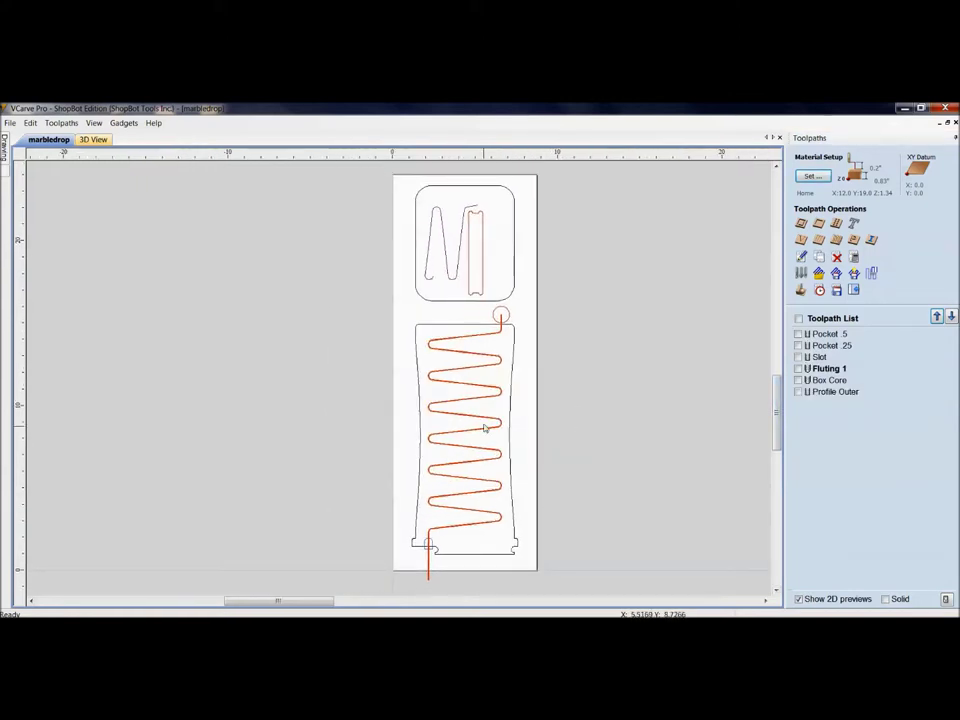
pyautogui.scroll(4, 484, 429)
pyautogui.scroll(1, 484, 428)
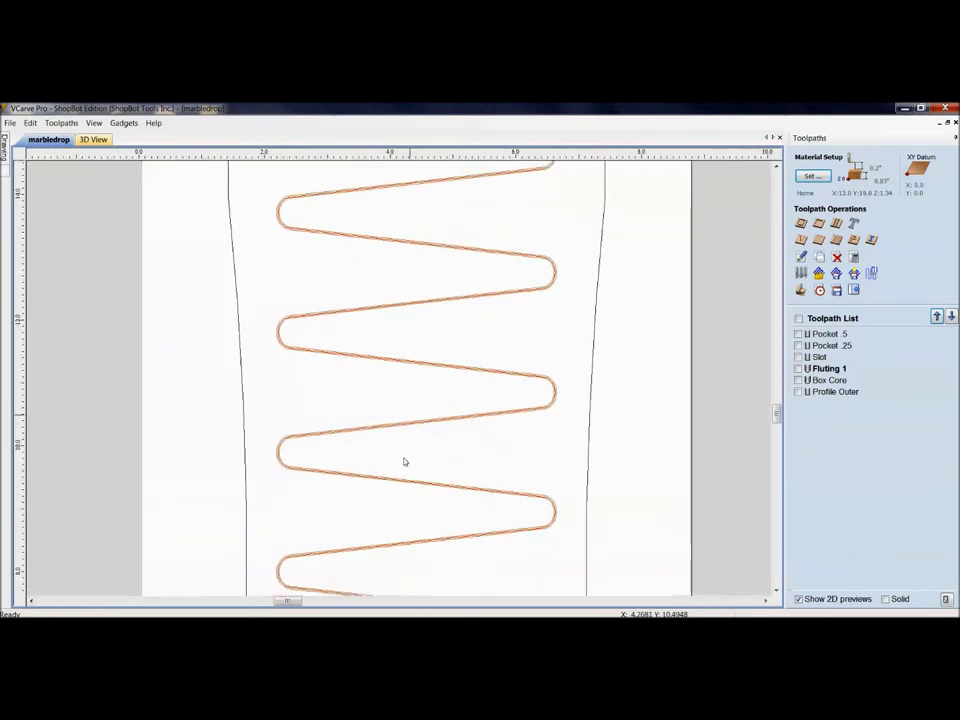
pyautogui.scroll(5, 403, 459)
pyautogui.scroll(4, 420, 423)
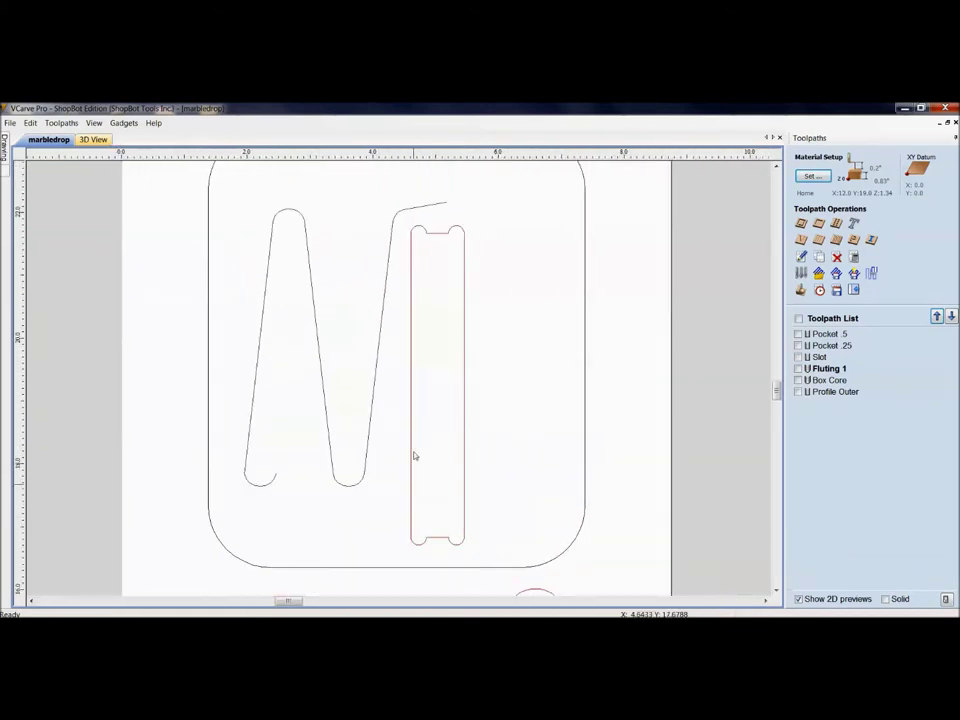
pyautogui.scroll(-2, 421, 325)
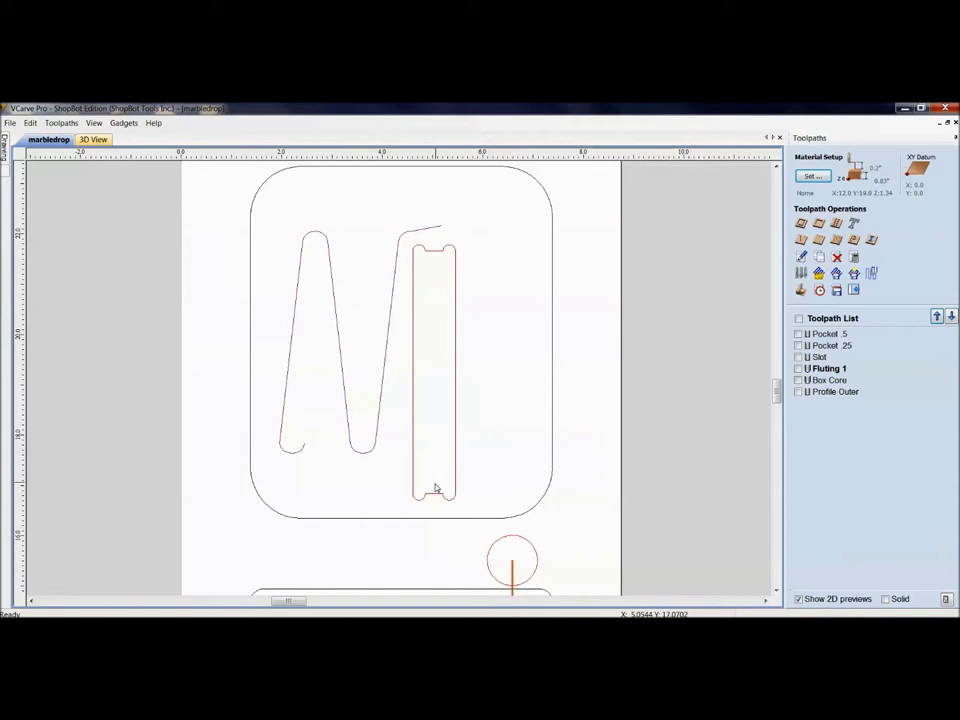
pyautogui.scroll(-8, 439, 477)
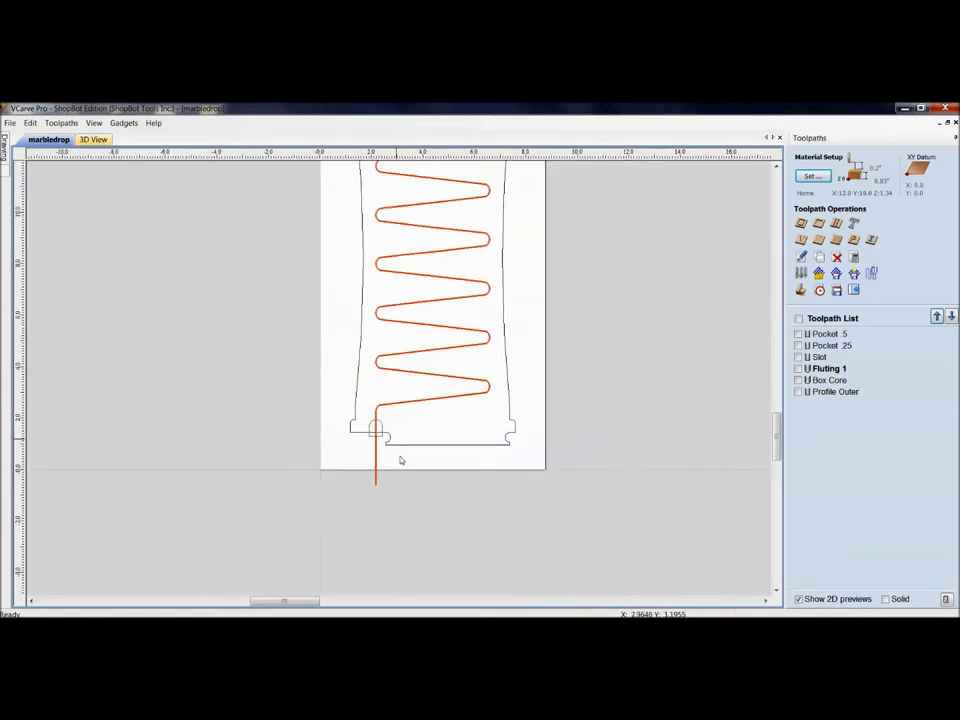
pyautogui.scroll(2, 400, 460)
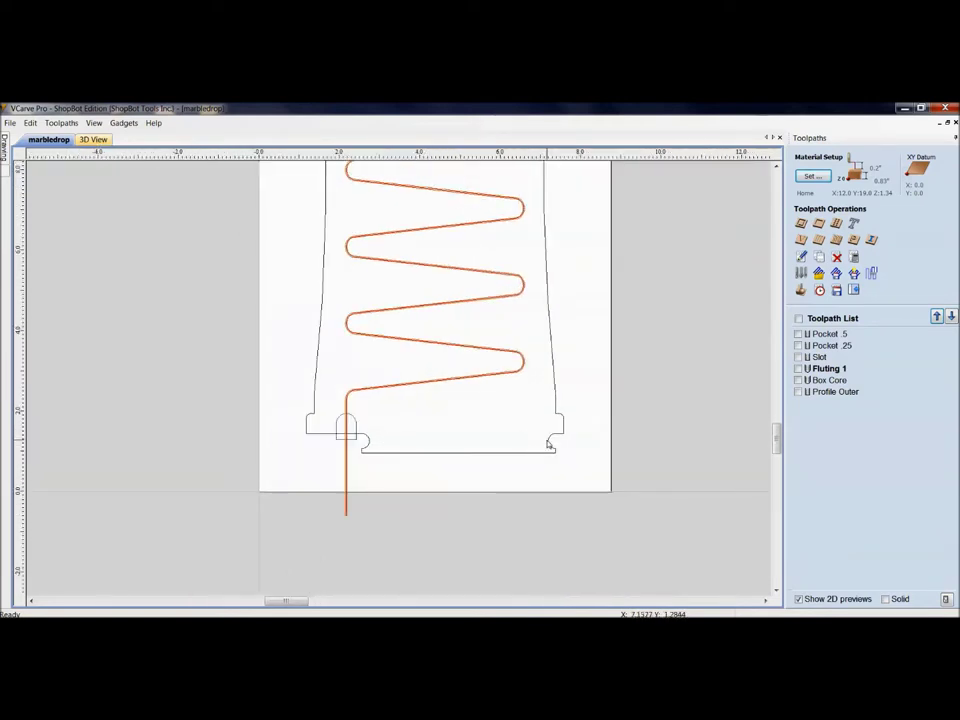
pyautogui.scroll(4, 547, 445)
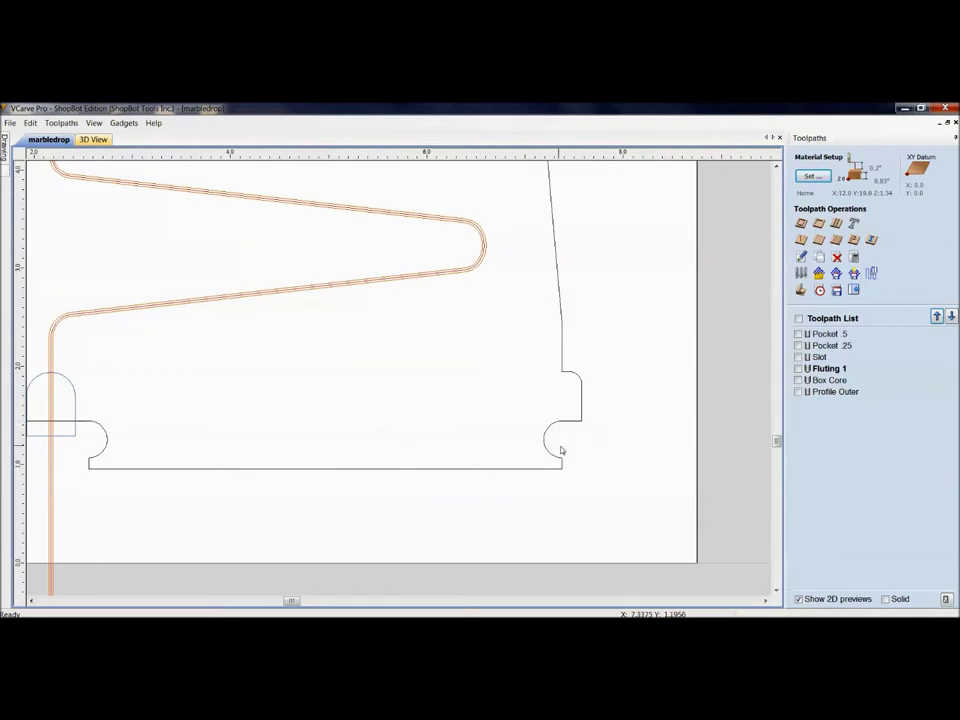
pyautogui.scroll(-4, 266, 369)
pyautogui.scroll(2, 317, 465)
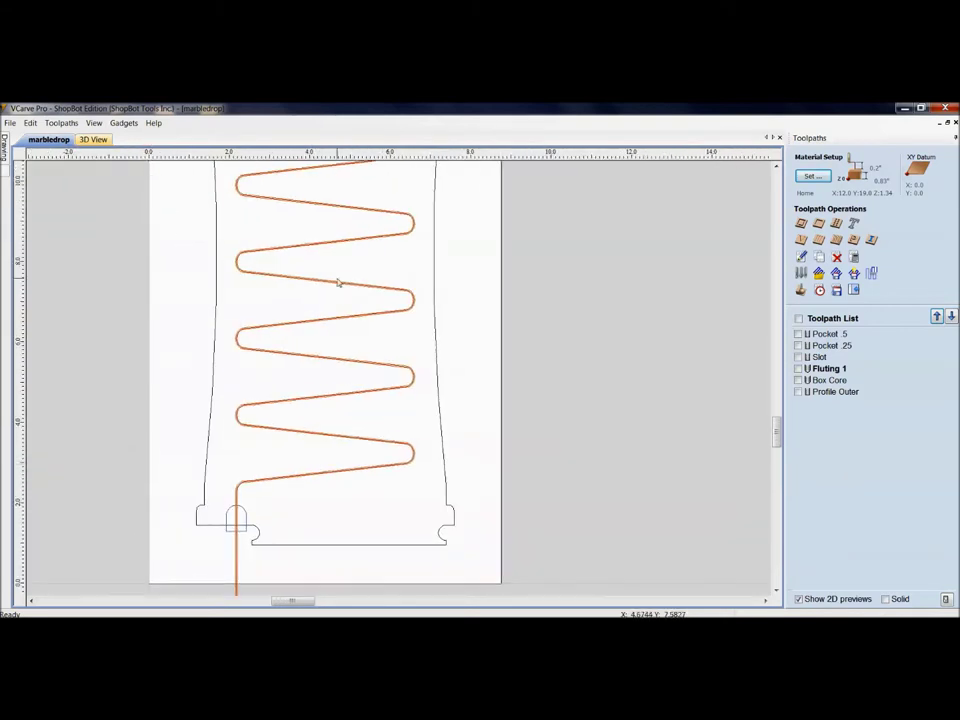
pyautogui.moveTo(338, 283); pyautogui.dragTo(322, 490, button='middle')
pyautogui.moveTo(324, 289); pyautogui.dragTo(311, 540, button='middle')
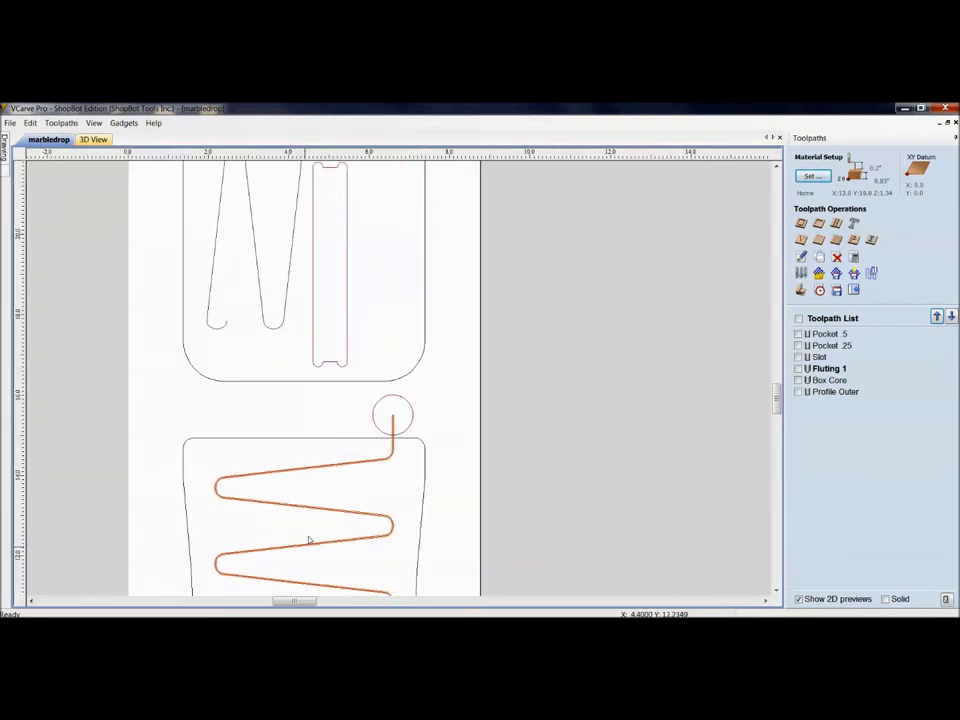
# - Examine the parallel lines of the marble track at its first bend and where they end inside the start circle
pyautogui.scroll(6, 392, 467)
pyautogui.scroll(2, 365, 480)
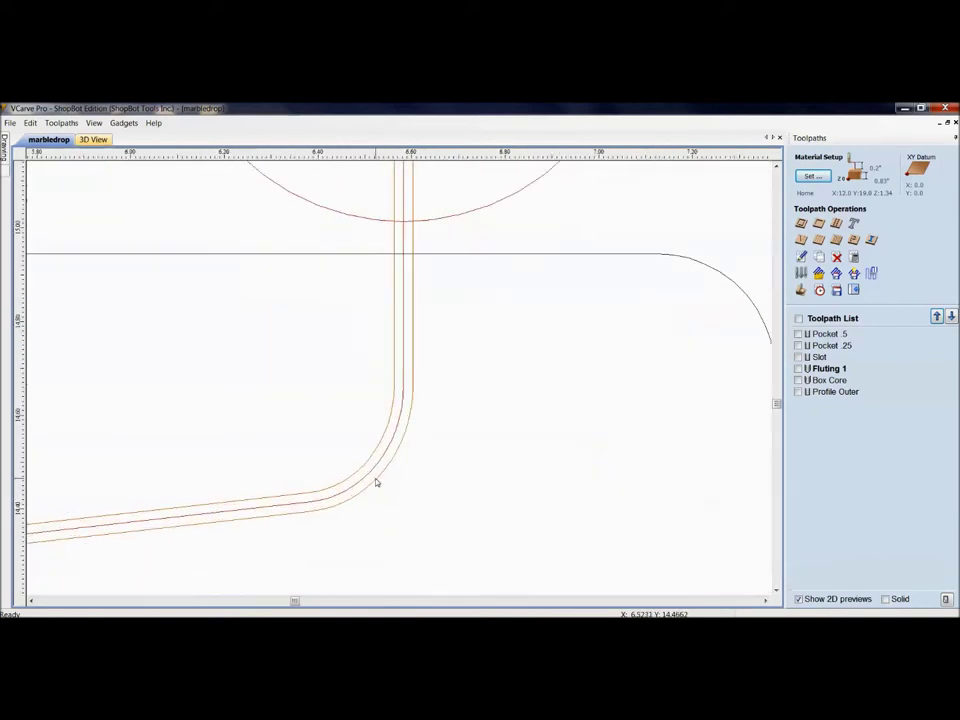
pyautogui.scroll(2, 364, 467)
pyautogui.scroll(-2, 351, 410)
pyautogui.scroll(-3, 350, 410)
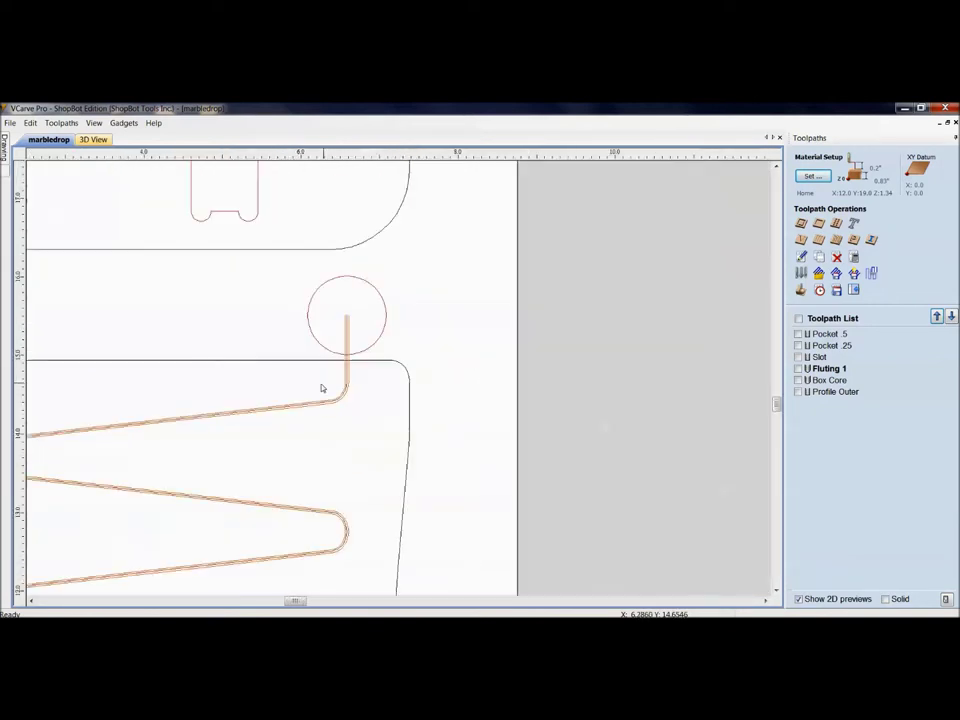
pyautogui.moveTo(338, 338); pyautogui.dragTo(371, 381, button='middle')
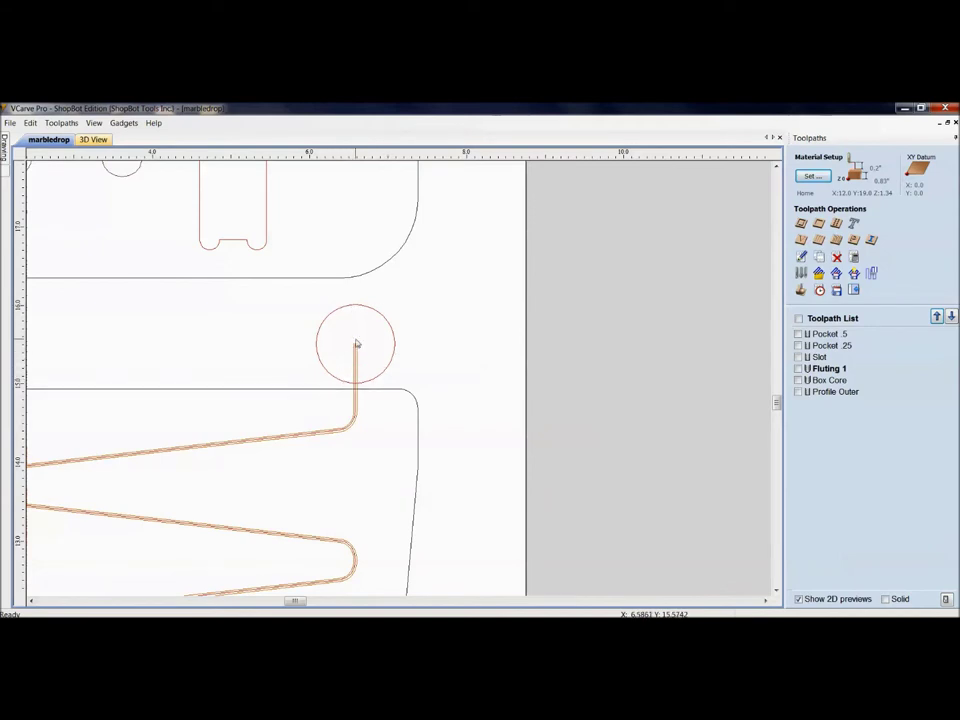
# - Examine the track's lower end where it passes through the arched pocket and runs past the material edge
pyautogui.scroll(-2, 336, 406)
pyautogui.scroll(-2, 296, 484)
pyautogui.moveTo(272, 519); pyautogui.dragTo(308, 449, button='middle')
pyautogui.scroll(3, 322, 437)
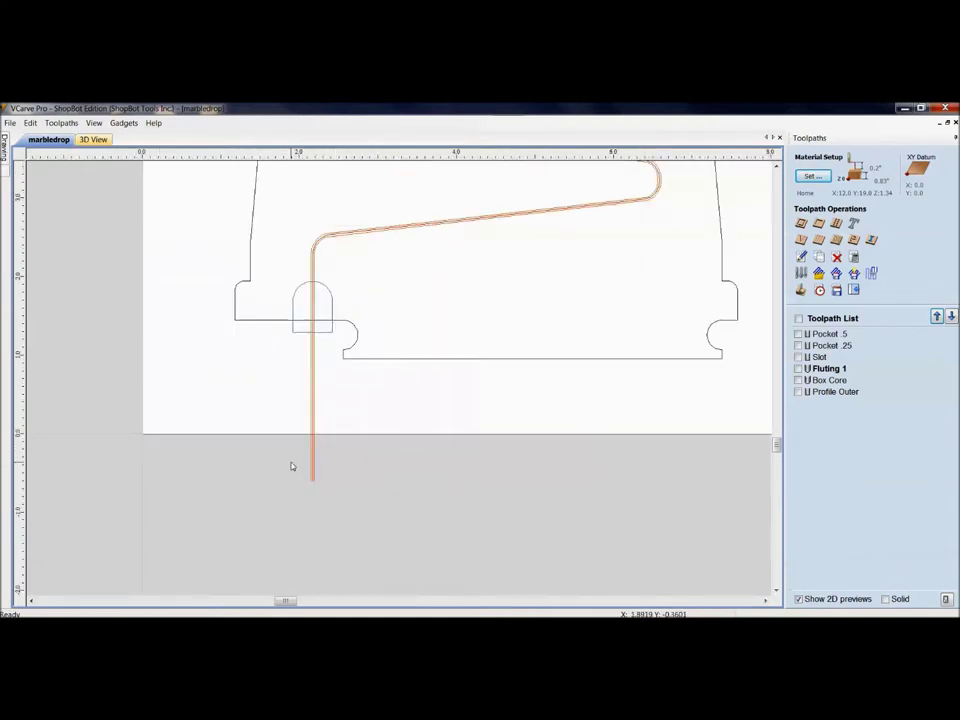
pyautogui.moveTo(356, 396)
pyautogui.mouseDown(button='middle')
pyautogui.moveTo(358, 349)
pyautogui.moveTo(336, 455)
pyautogui.moveTo(343, 411)
pyautogui.mouseUp(button='middle')
pyautogui.scroll(-2, 336, 339)
pyautogui.moveTo(336, 339); pyautogui.dragTo(335, 401, button='middle')
pyautogui.scroll(-2, 341, 322)
pyautogui.scroll(-2, 335, 401)
pyautogui.scroll(-1, 335, 401)
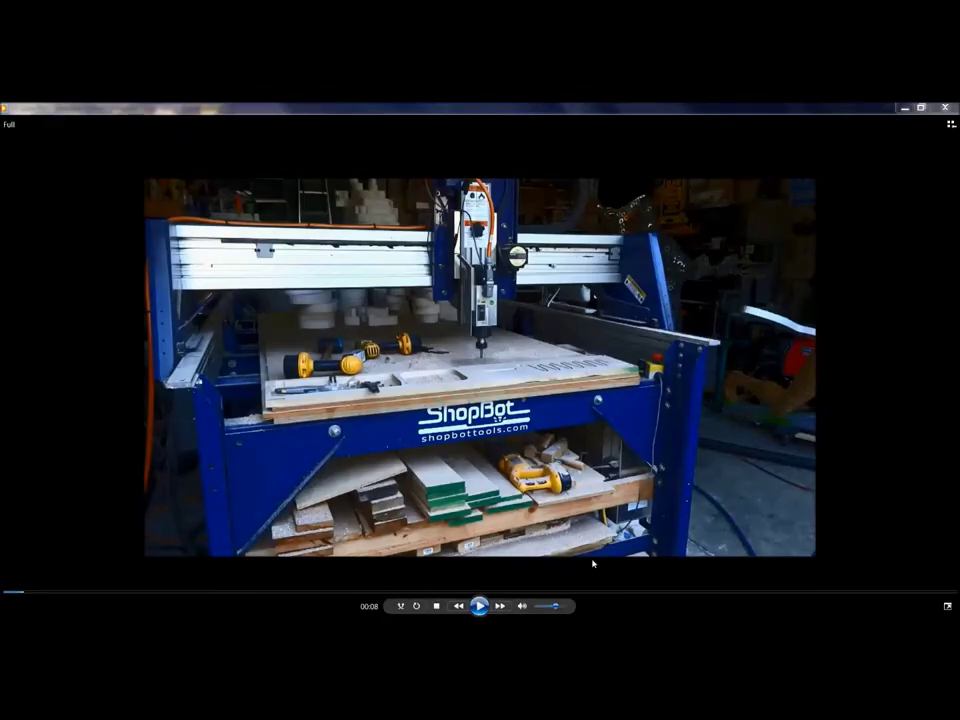
# - Switch to the media player and resume the Marble Run video
pyautogui.press('space')
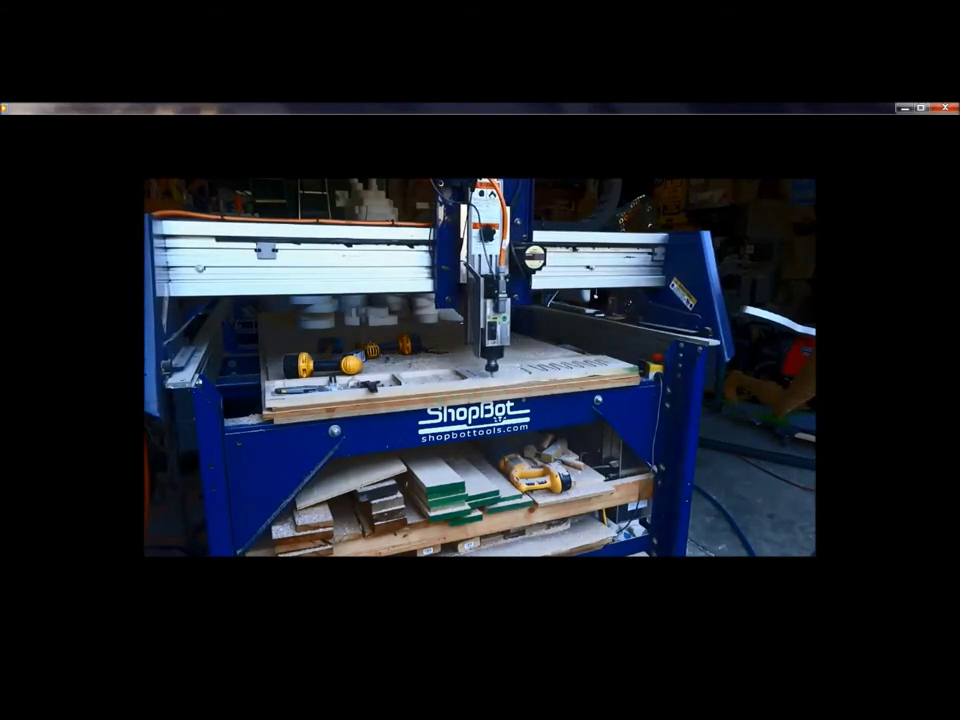
pyautogui.moveTo(718, 574)
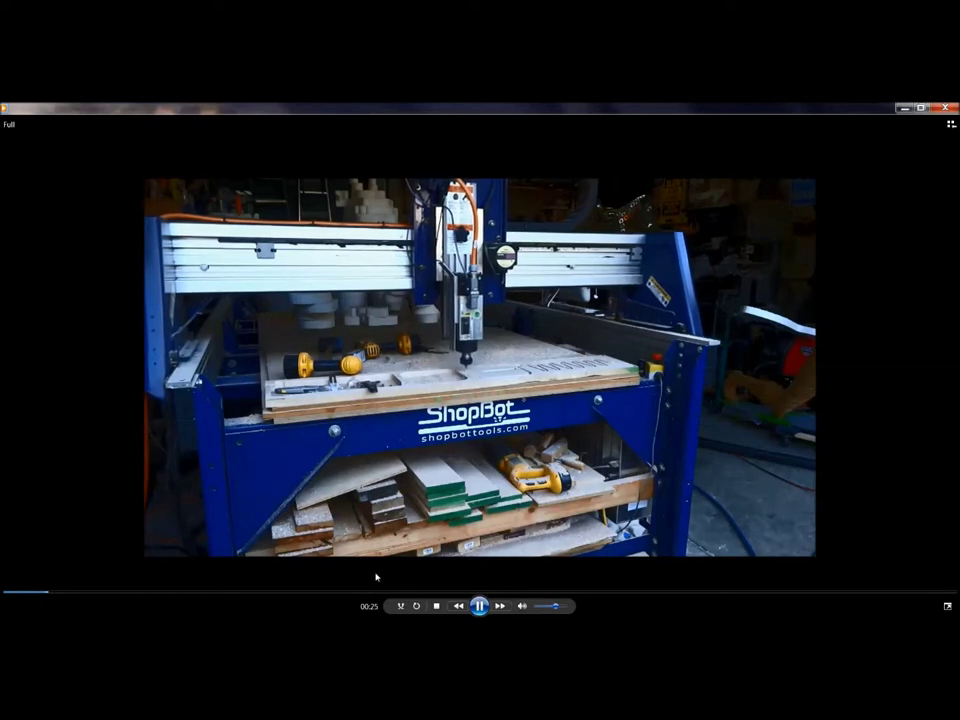
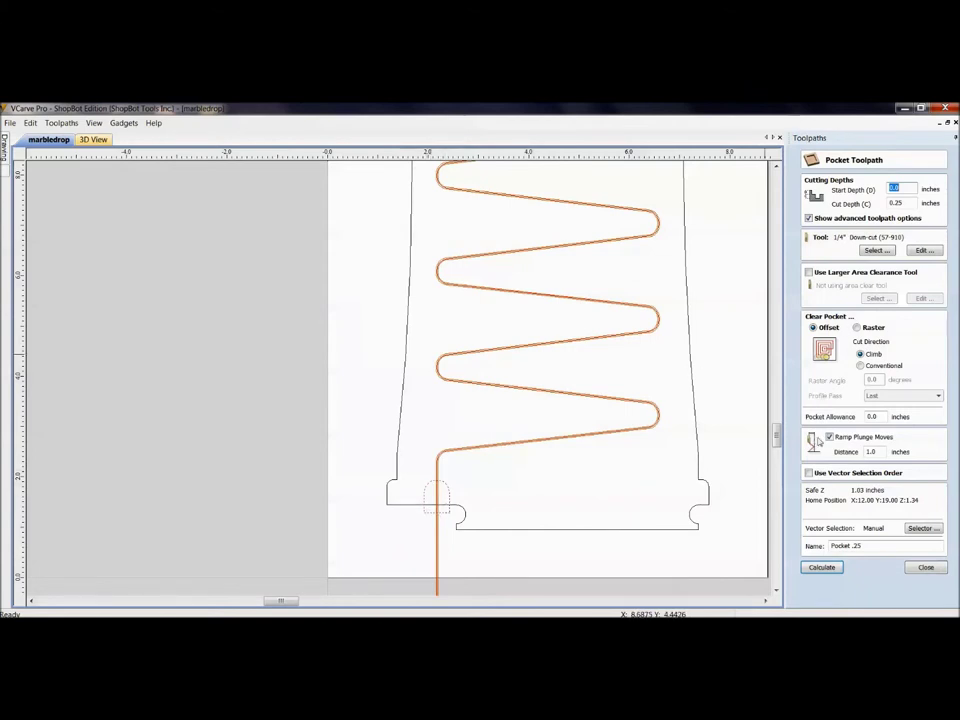
# - Close the Pocket .25 toolpath settings without changes and look at the lower end of the track
pyautogui.click(925, 567)
pyautogui.scroll(-5, 738, 366)
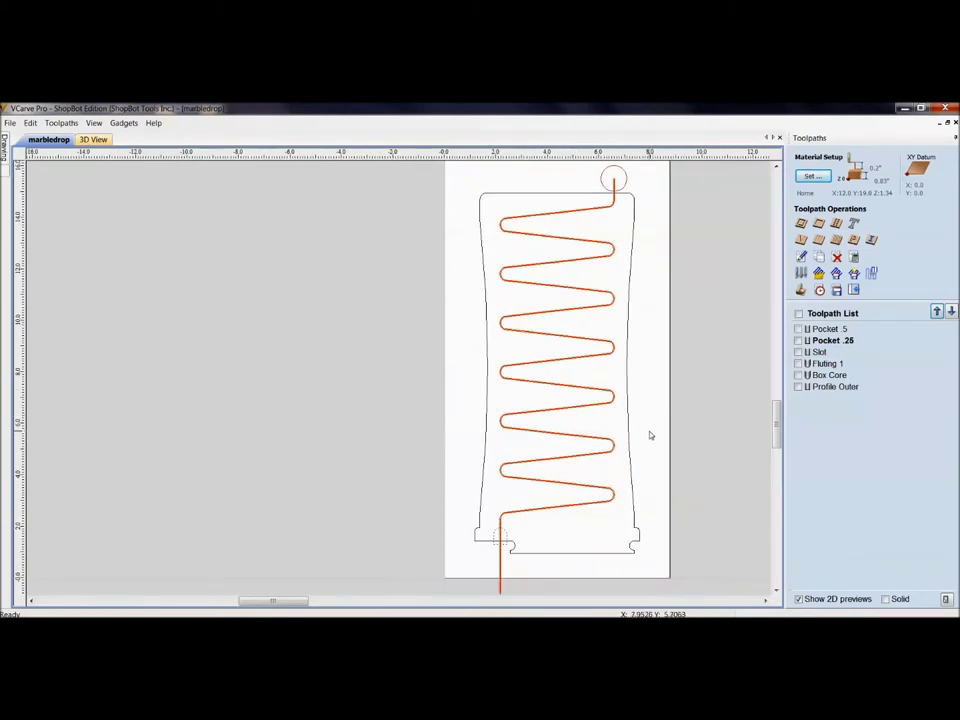
pyautogui.scroll(5, 602, 420)
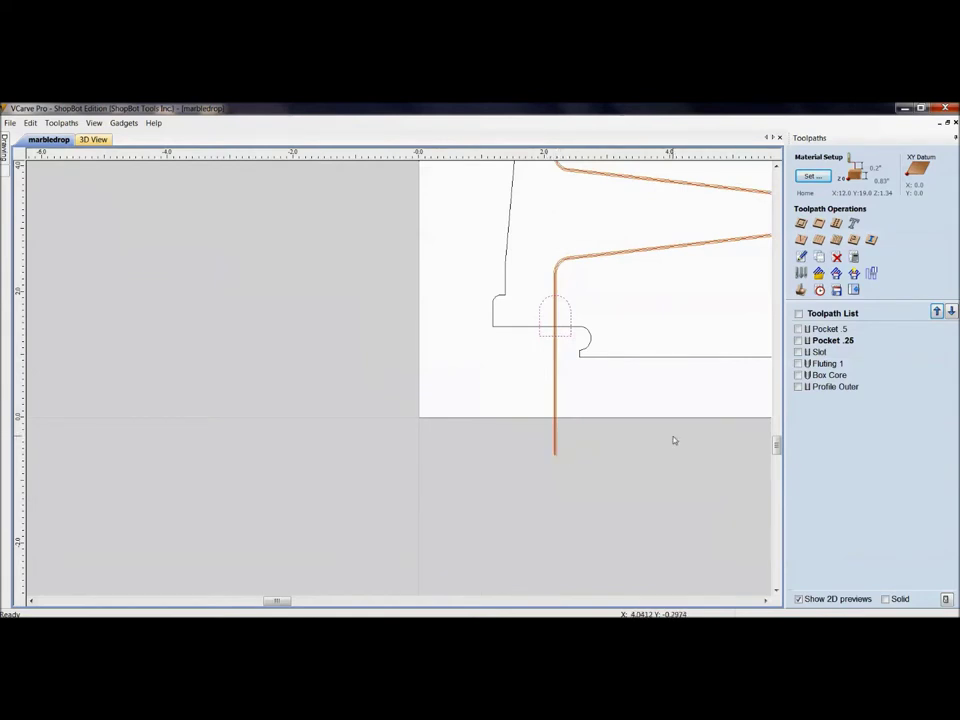
# - Open the Slot toolpath with its 2D preview shown and examine where its two outer cuts start beyond the material edge
pyautogui.click(797, 352)
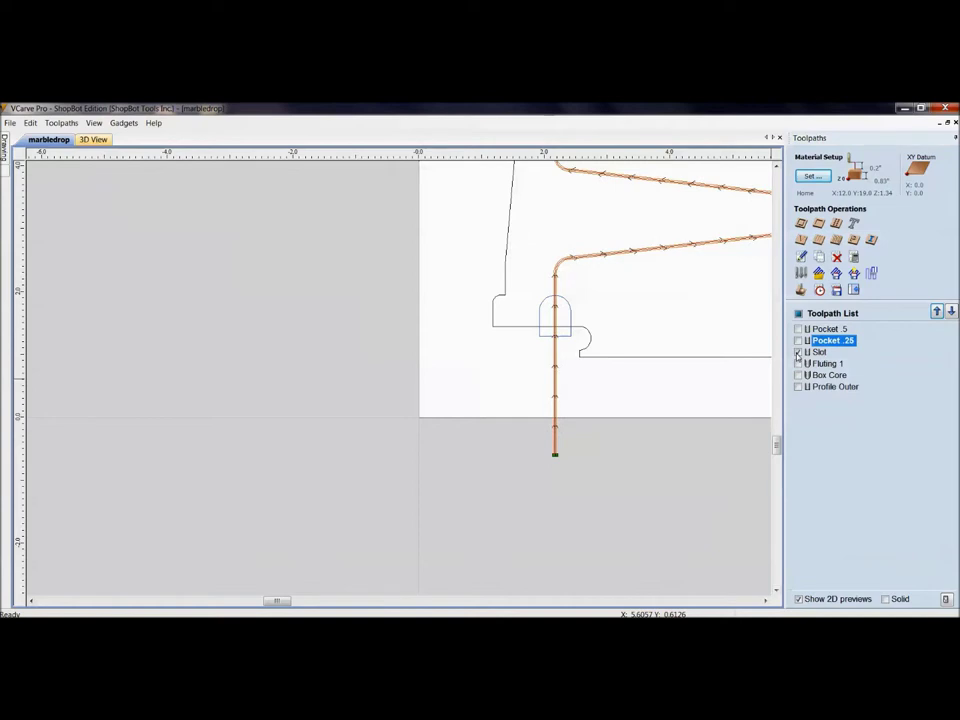
pyautogui.doubleClick(812, 352)
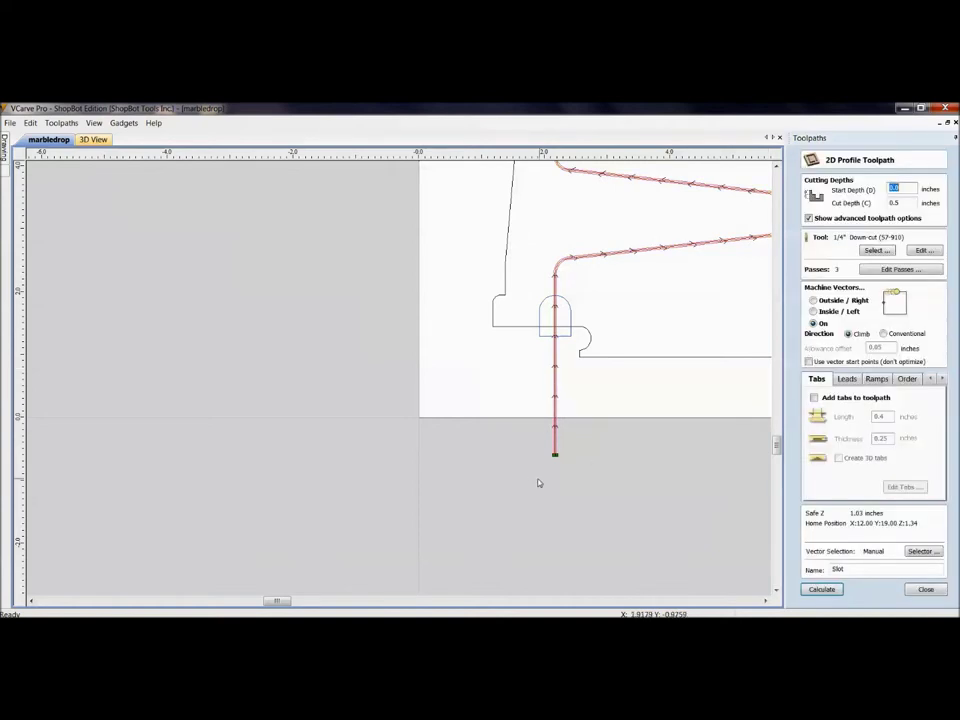
pyautogui.scroll(2, 560, 470)
pyautogui.scroll(4, 566, 469)
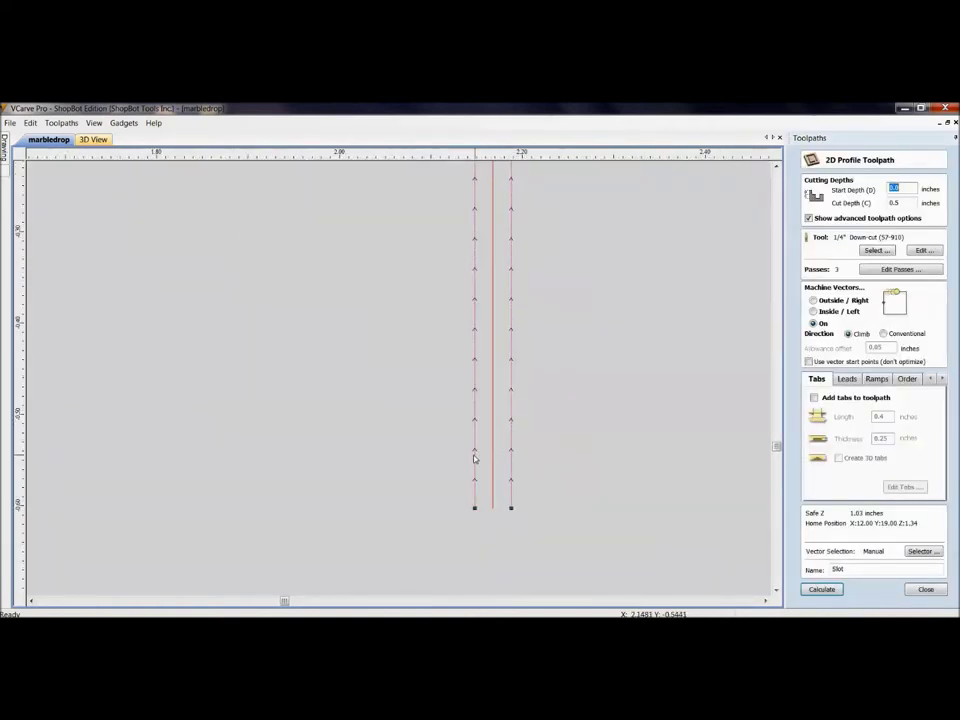
pyautogui.click(474, 456)
pyautogui.scroll(-3, 493, 442)
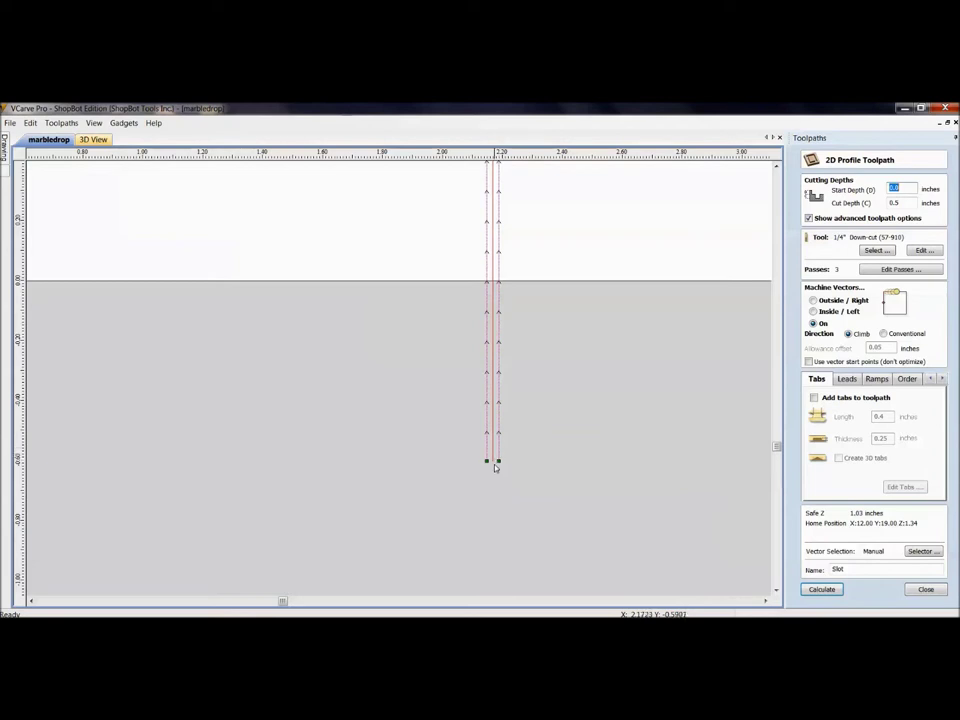
pyautogui.scroll(3, 499, 452)
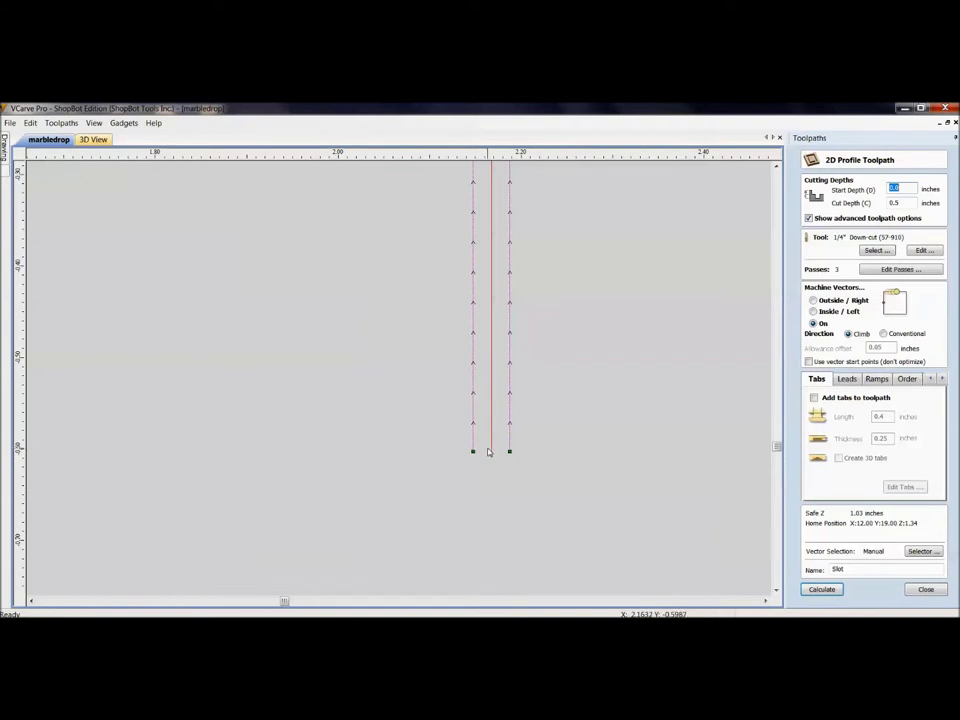
pyautogui.scroll(-2, 634, 506)
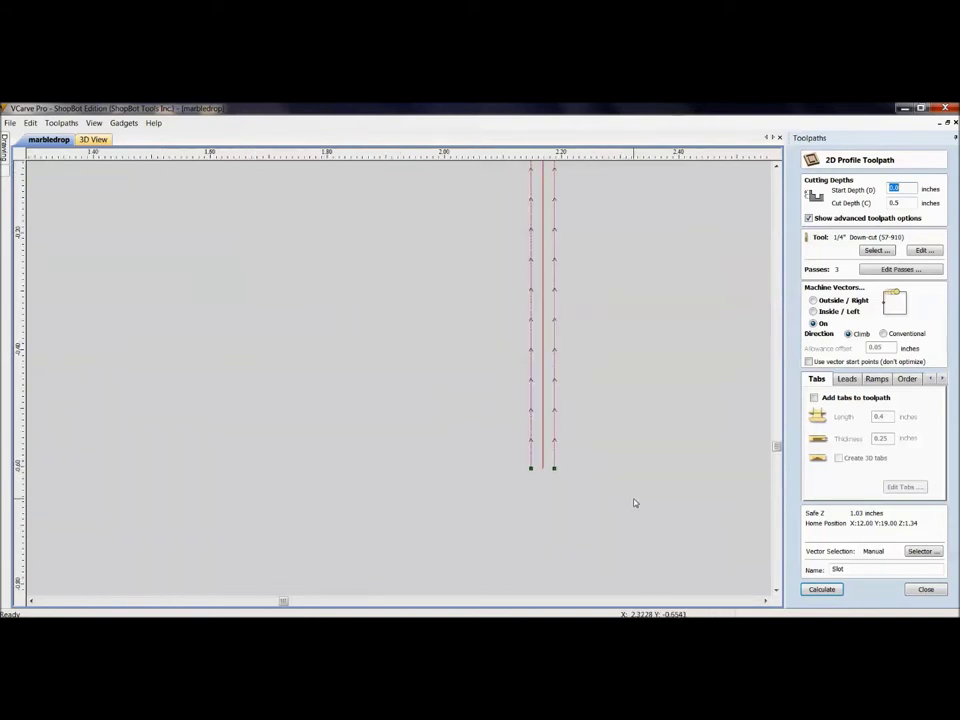
pyautogui.scroll(-1, 640, 440)
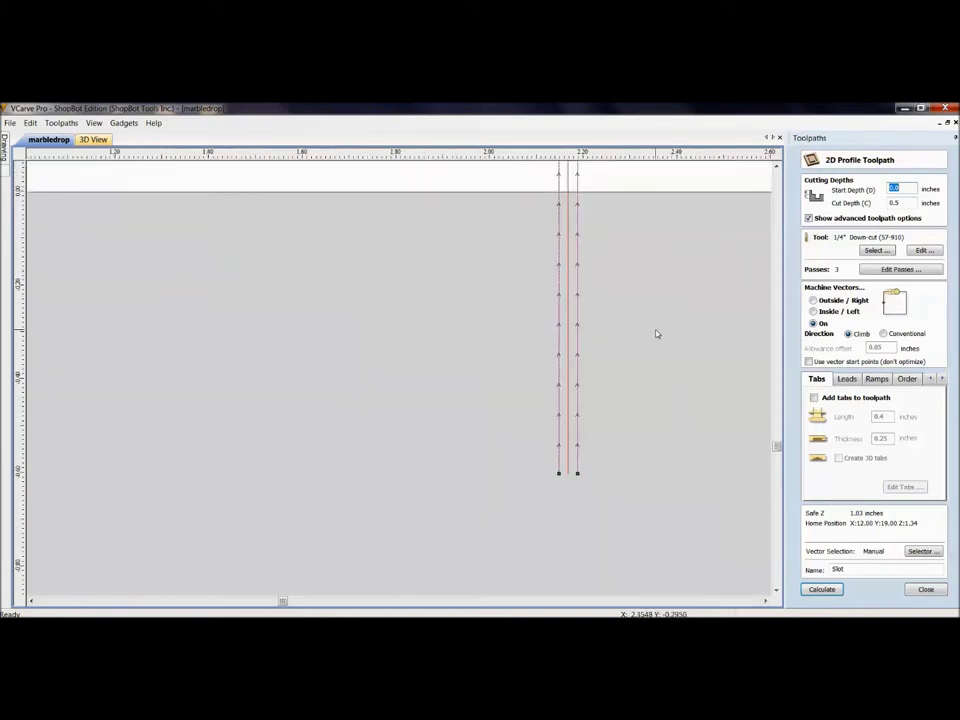
pyautogui.scroll(-1, 620, 400)
pyautogui.scroll(-1, 605, 428)
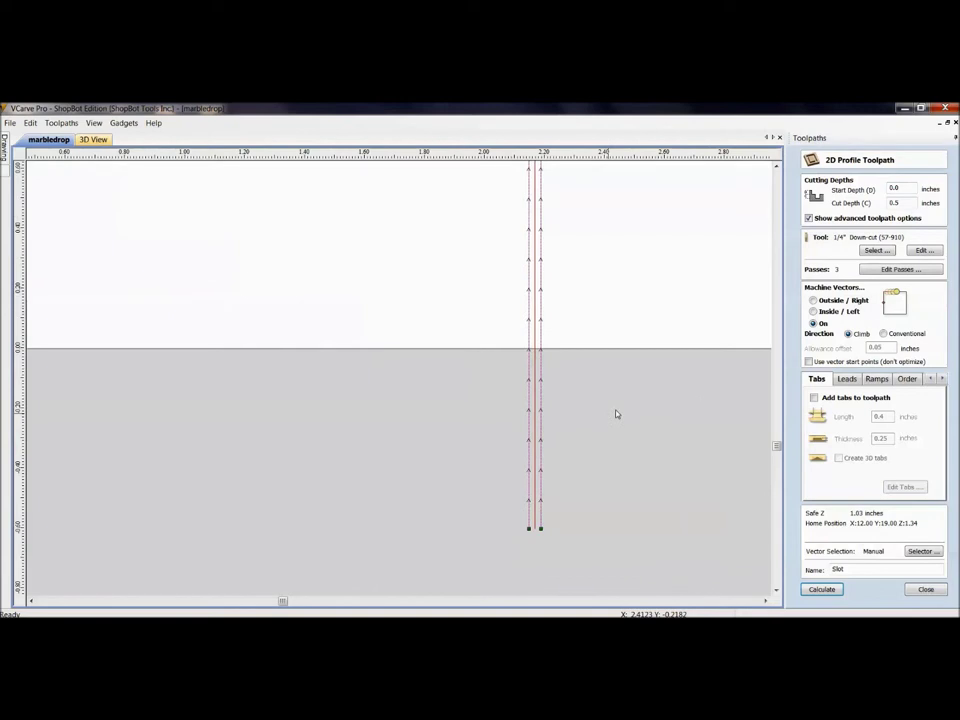
# - View the Slot toolpath's lead settings and examine its straight entry from outside the material through the arched pocket
pyautogui.click(847, 379)
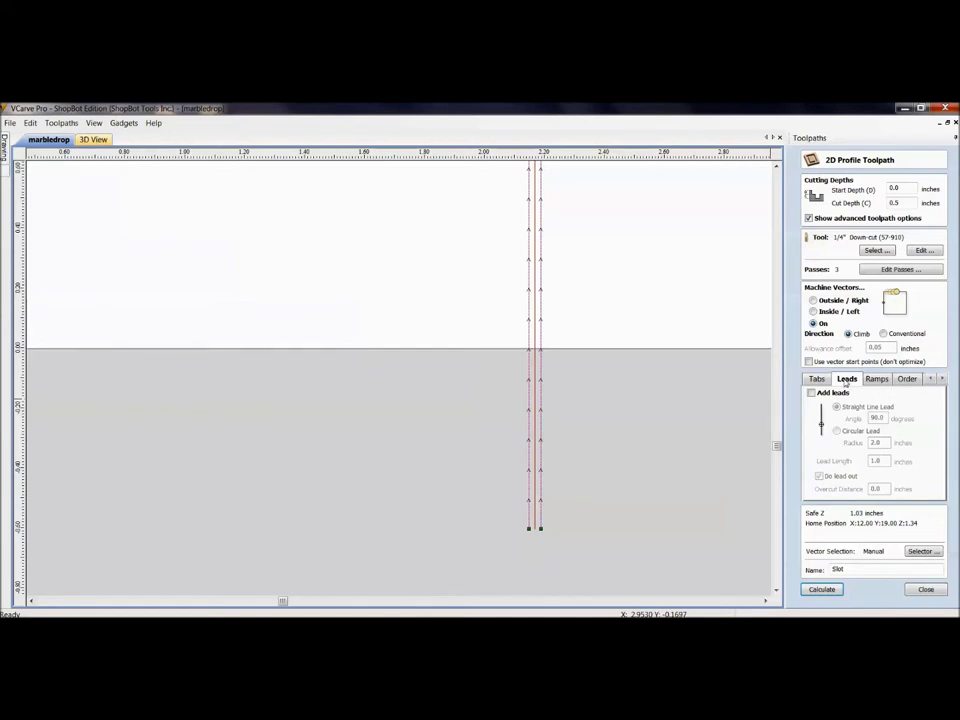
pyautogui.scroll(-4, 619, 369)
pyautogui.scroll(-1, 600, 360)
pyautogui.moveTo(604, 349); pyautogui.dragTo(555, 450, button='middle')
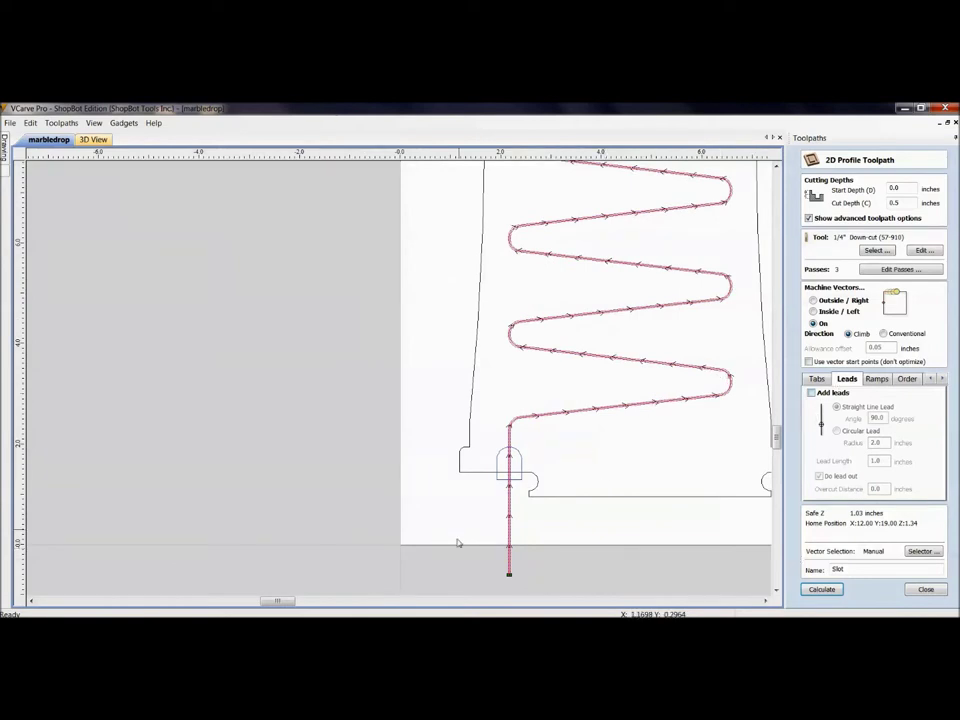
pyautogui.scroll(2, 529, 515)
pyautogui.scroll(1, 529, 515)
pyautogui.moveTo(525, 499); pyautogui.dragTo(534, 384, button='middle')
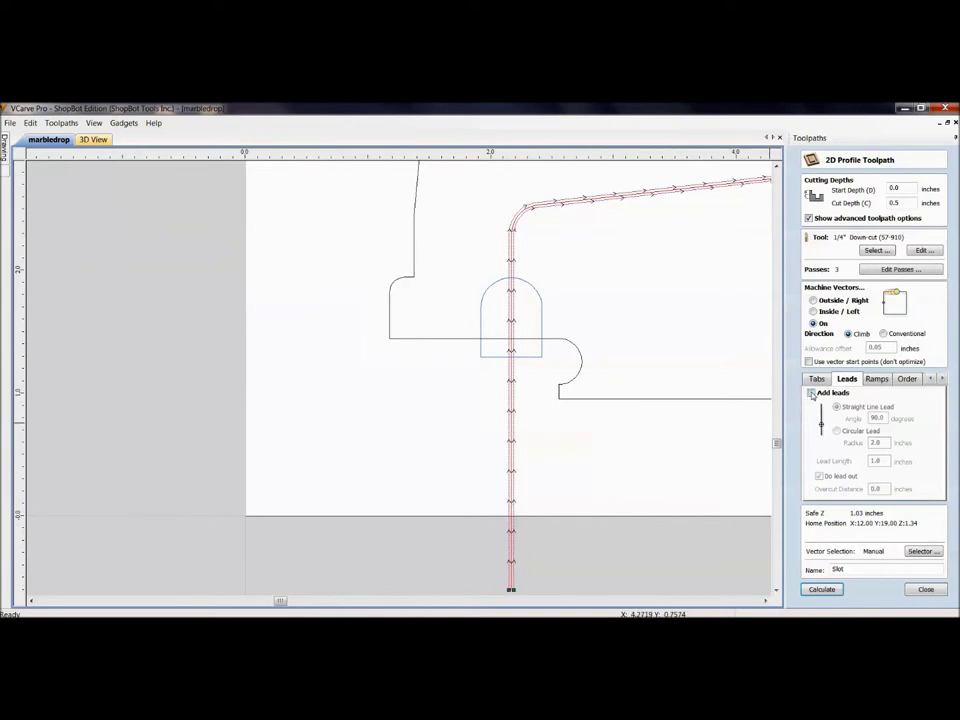
pyautogui.moveTo(534, 536); pyautogui.dragTo(545, 521, button='middle')
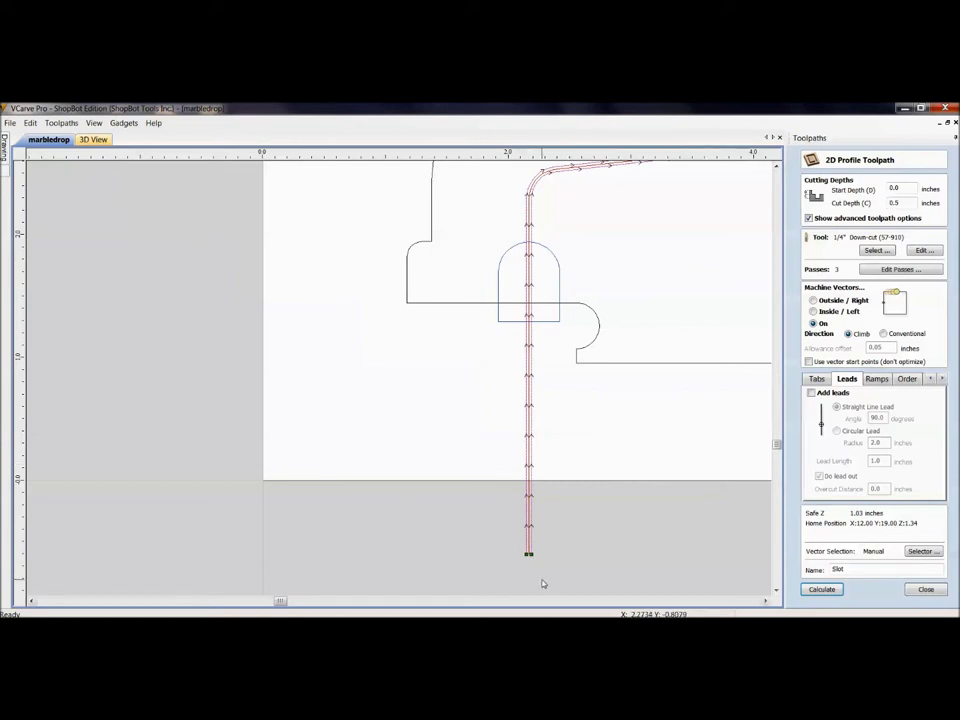
# - Follow the Slot toolpath's cutting direction up the zigzag track to its end inside the circle
pyautogui.scroll(-2, 600, 485)
pyautogui.scroll(-1, 605, 475)
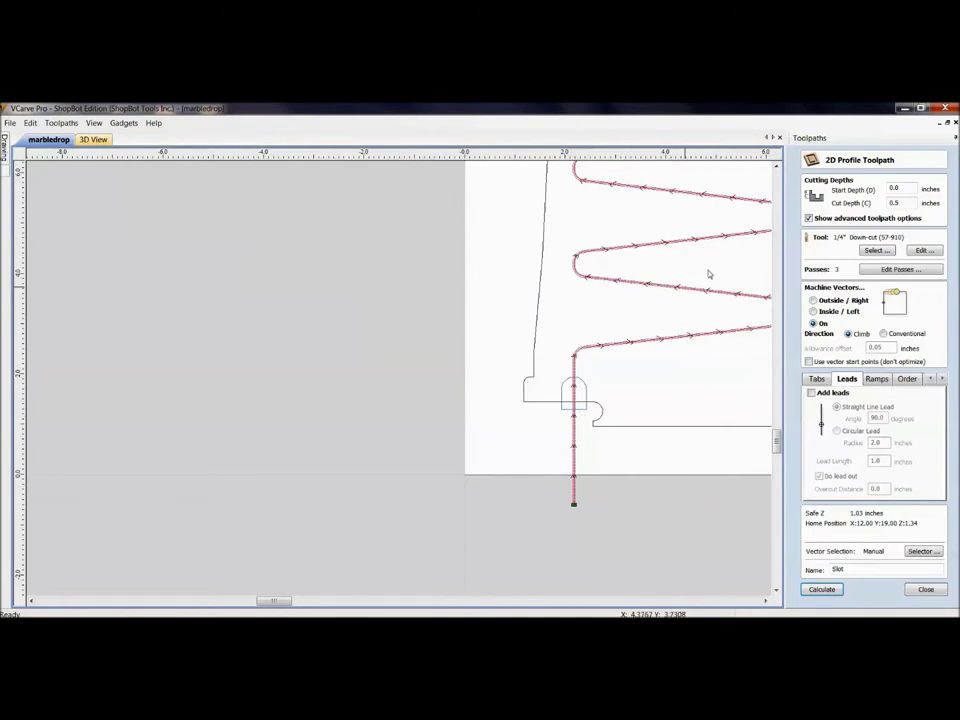
pyautogui.moveTo(722, 261); pyautogui.dragTo(456, 542, button='middle')
pyautogui.moveTo(583, 208); pyautogui.dragTo(630, 578, button='middle')
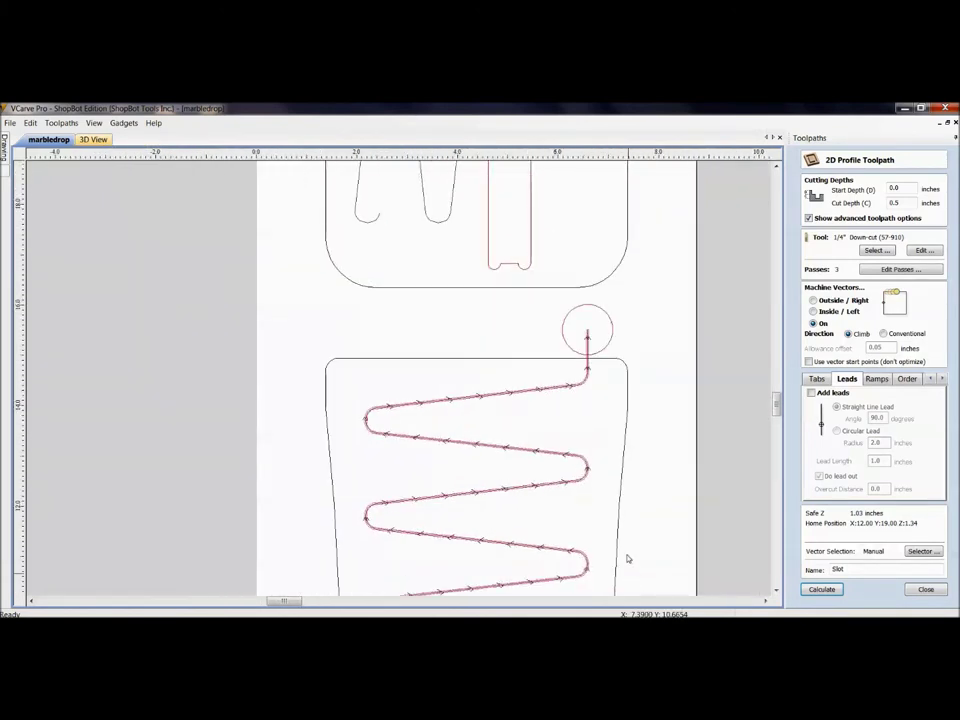
pyautogui.moveTo(600, 332); pyautogui.dragTo(585, 386, button='middle')
pyautogui.scroll(3, 585, 388)
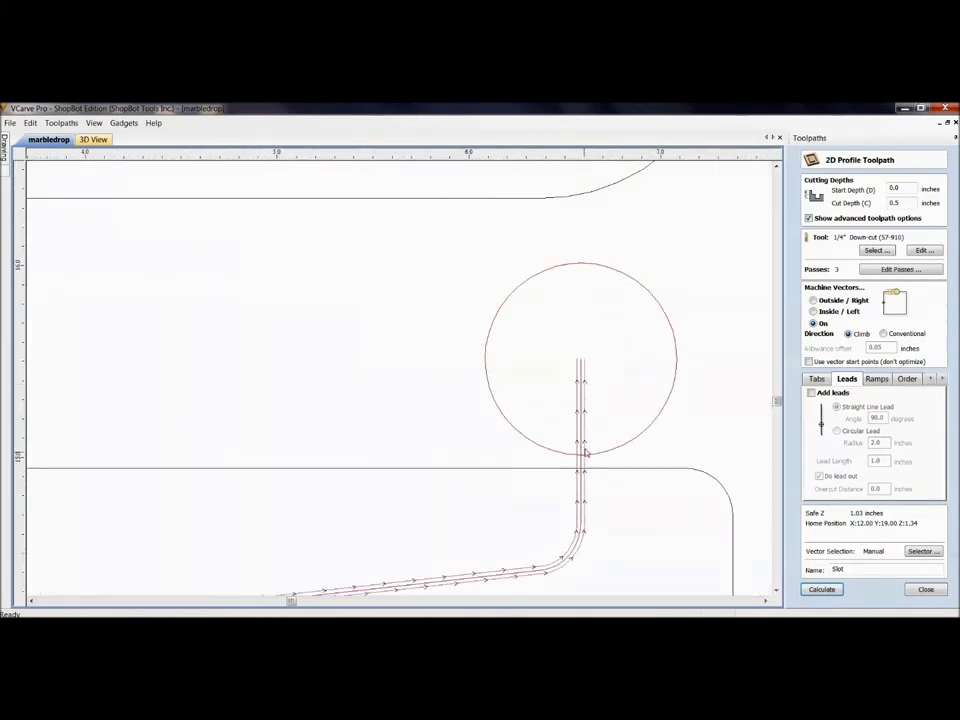
# - Close the Slot settings and show Pocket .25 and Pocket .5 together with Slot as solid 2D previews
pyautogui.click(926, 589)
pyautogui.click(799, 341)
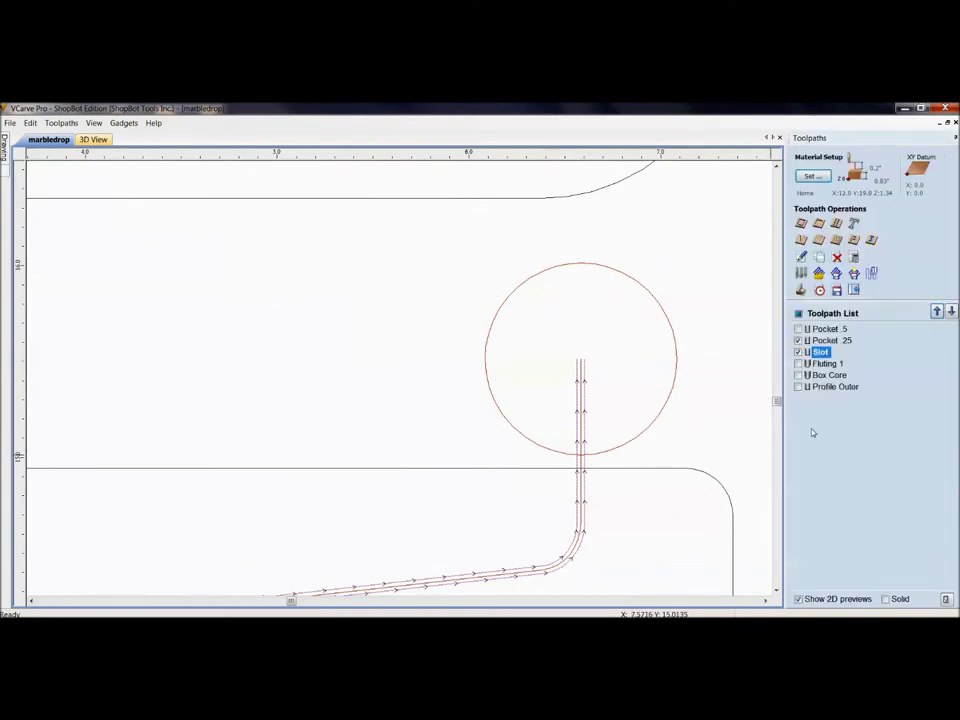
pyautogui.click(799, 329)
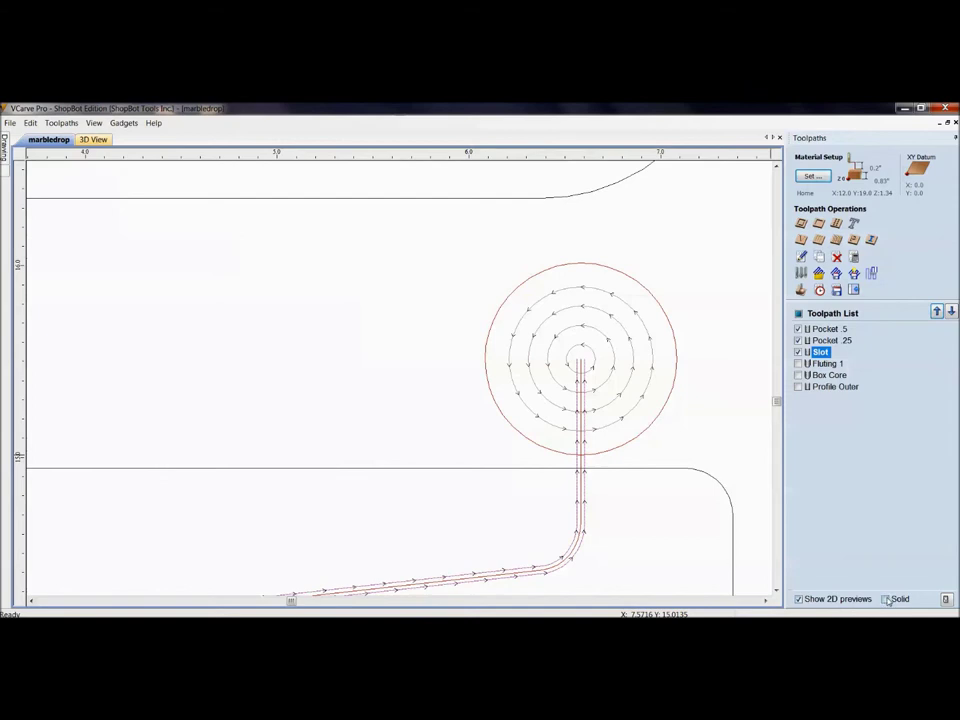
pyautogui.click(885, 599)
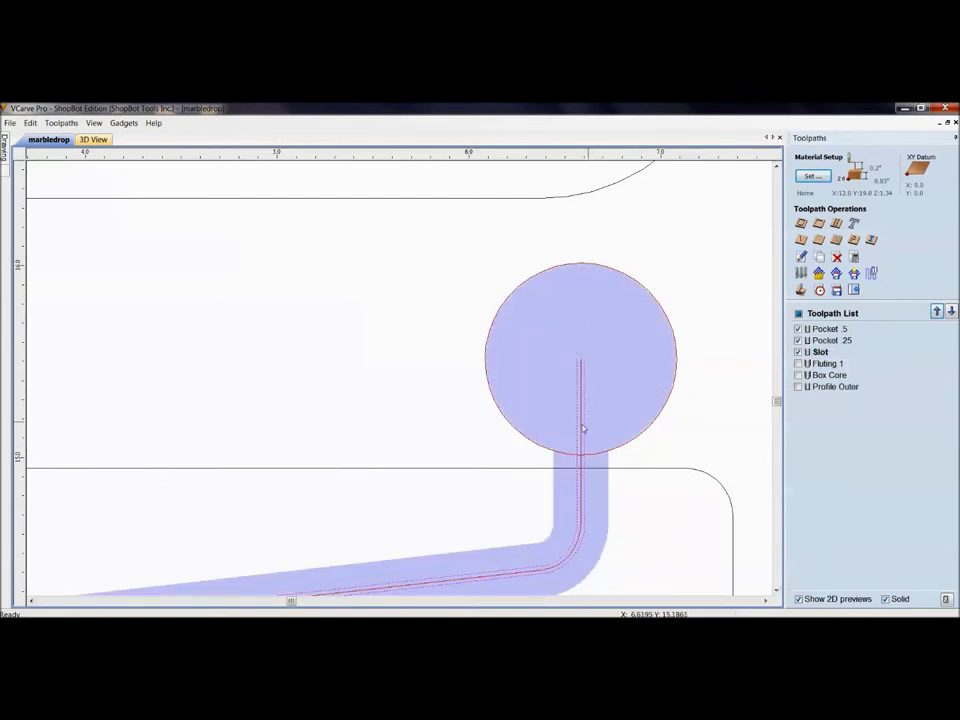
# - Reopen the Slot toolpath to check its ramp settings, and resume the marble run video in the media player
pyautogui.doubleClick(822, 352)
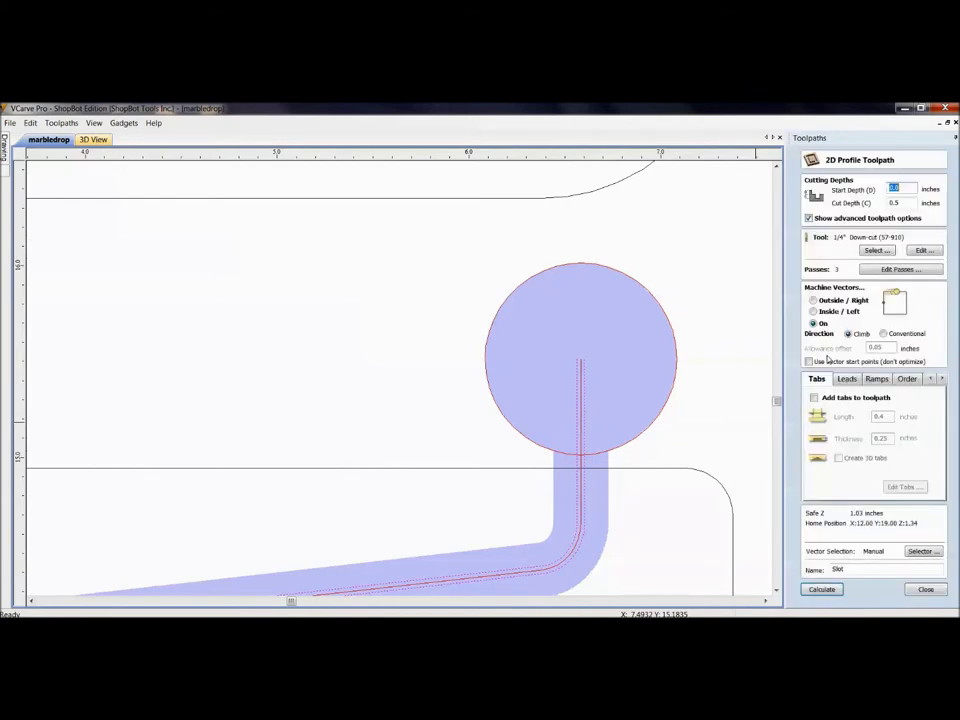
pyautogui.click(876, 379)
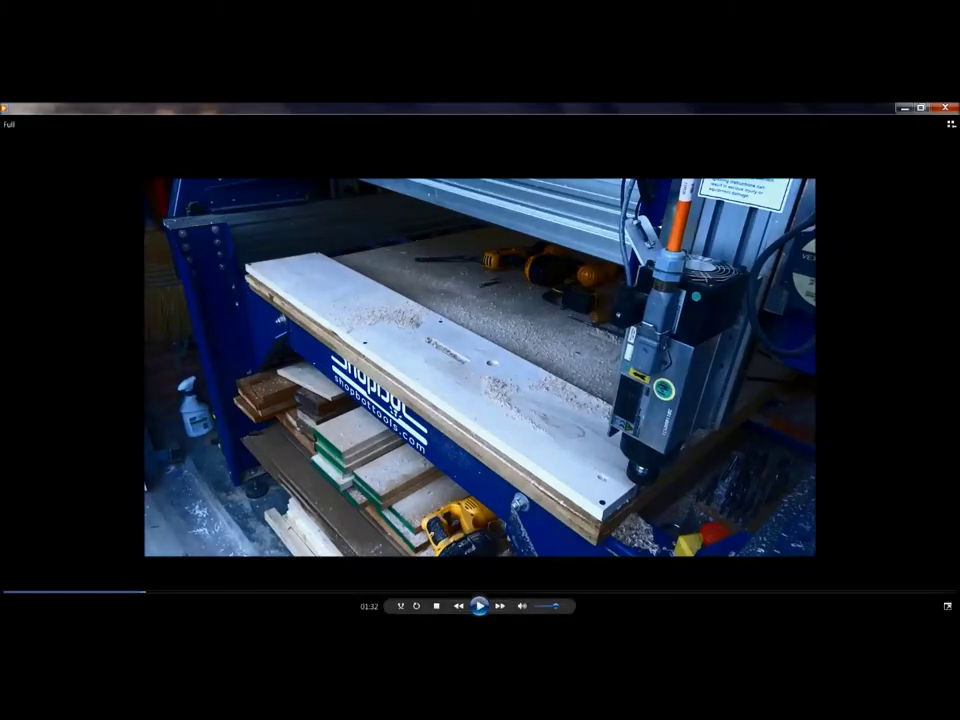
pyautogui.click(479, 606)
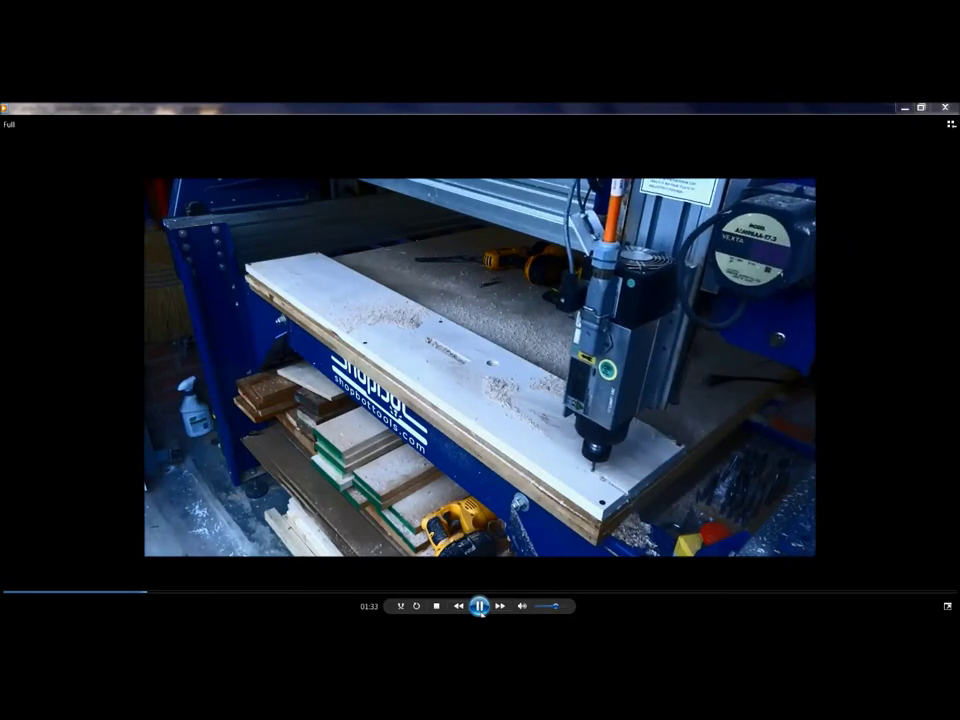
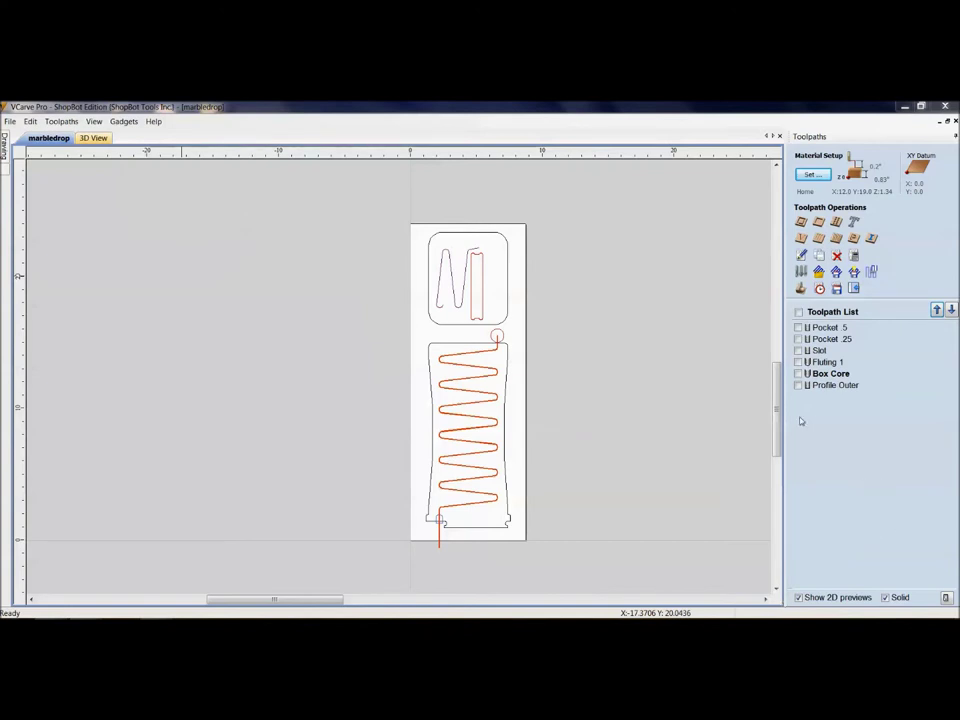
# - Back in VCarve Pro, show the solid 2D preview of the Profile Outer toolpath and open its settings
pyautogui.click(798, 385)
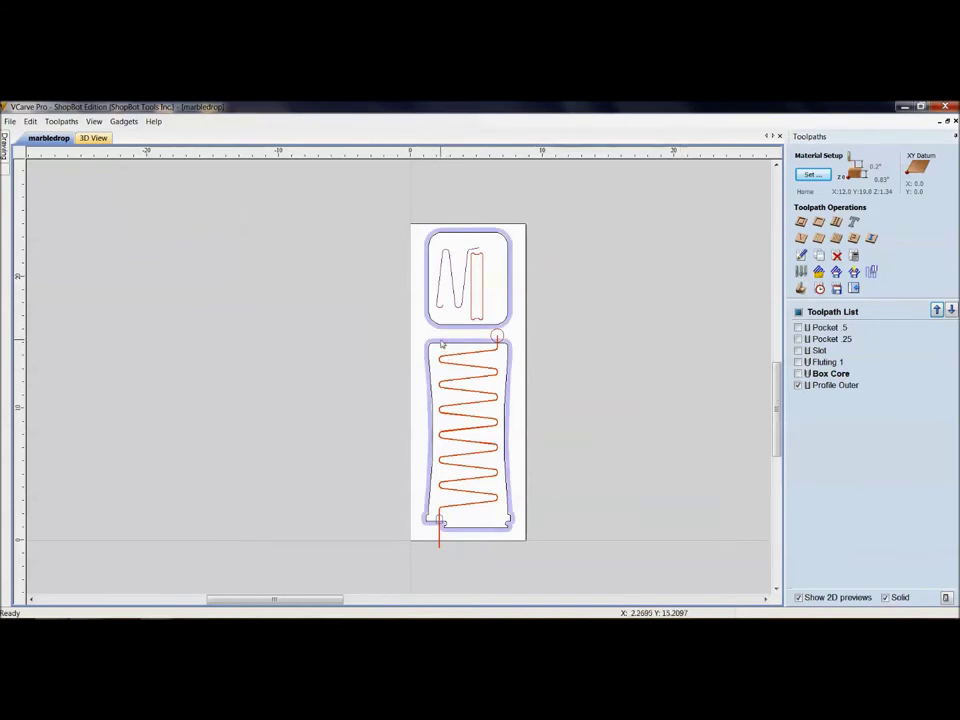
pyautogui.click(825, 386)
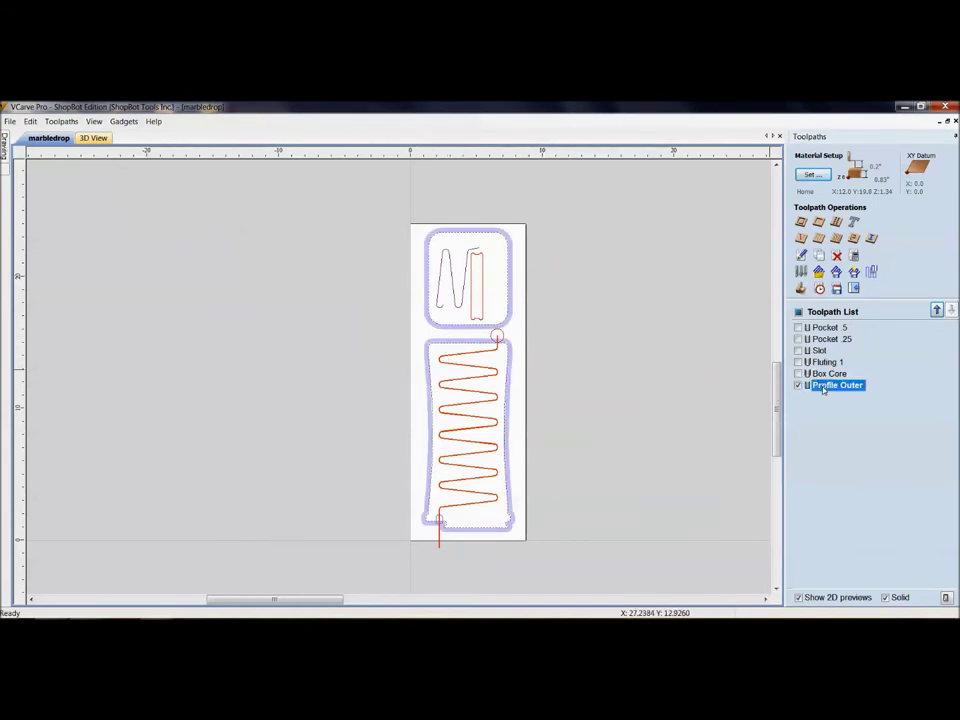
pyautogui.doubleClick(823, 388)
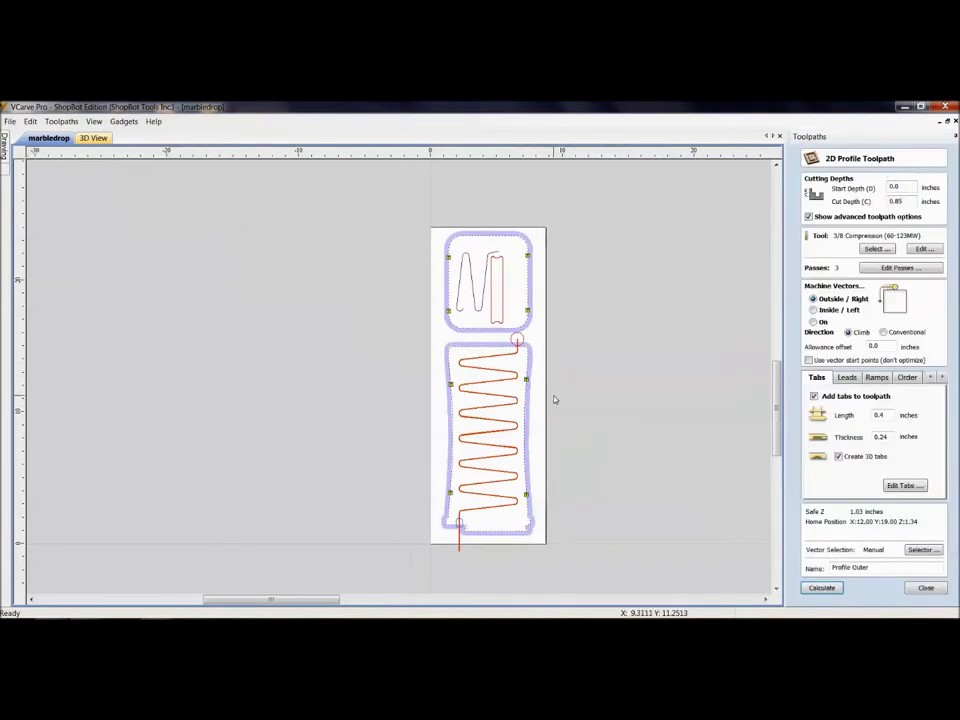
# - Examine the tab placements along the outer profiles and the tab settings of the Profile Outer toolpath
pyautogui.scroll(1, 411, 414)
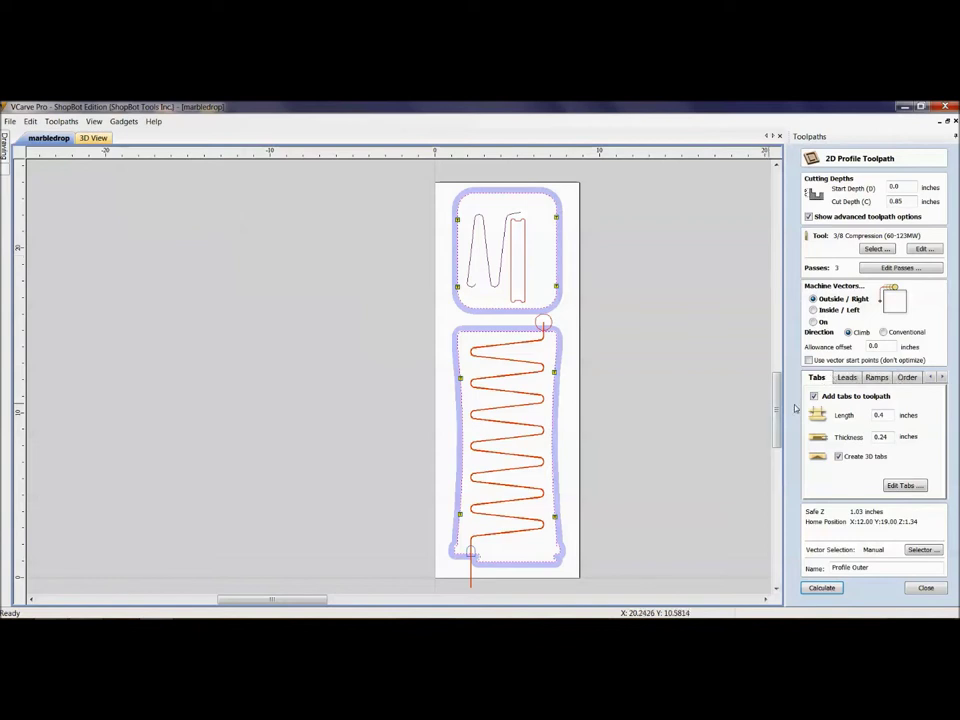
pyautogui.scroll(1, 733, 403)
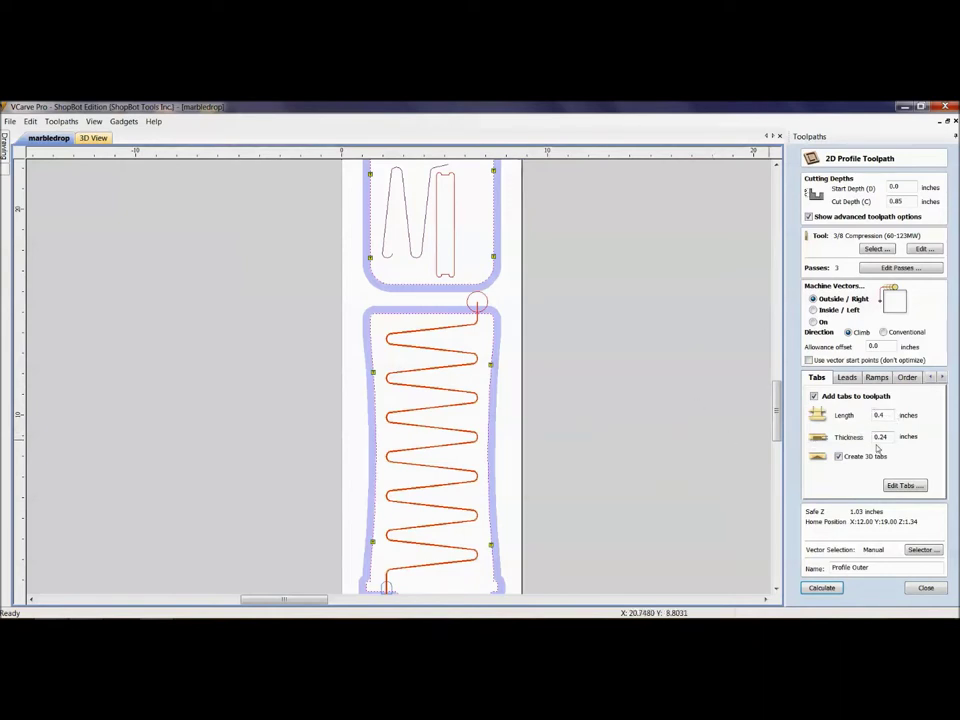
pyautogui.moveTo(509, 366); pyautogui.dragTo(556, 363, button='middle')
pyautogui.scroll(3, 556, 363)
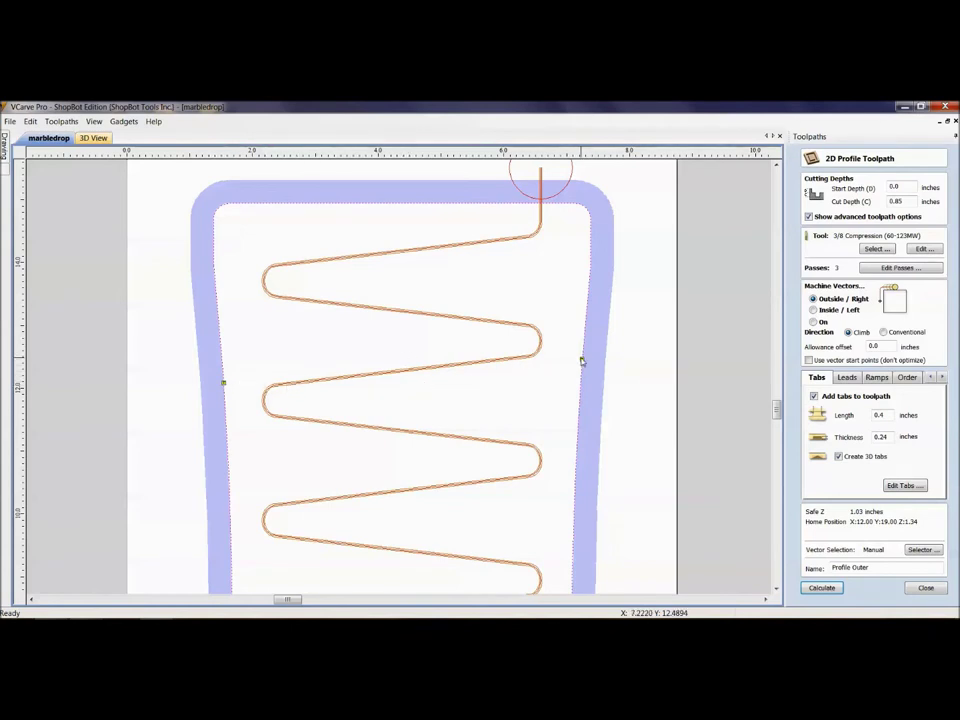
pyautogui.click(582, 360)
pyautogui.scroll(-4, 600, 402)
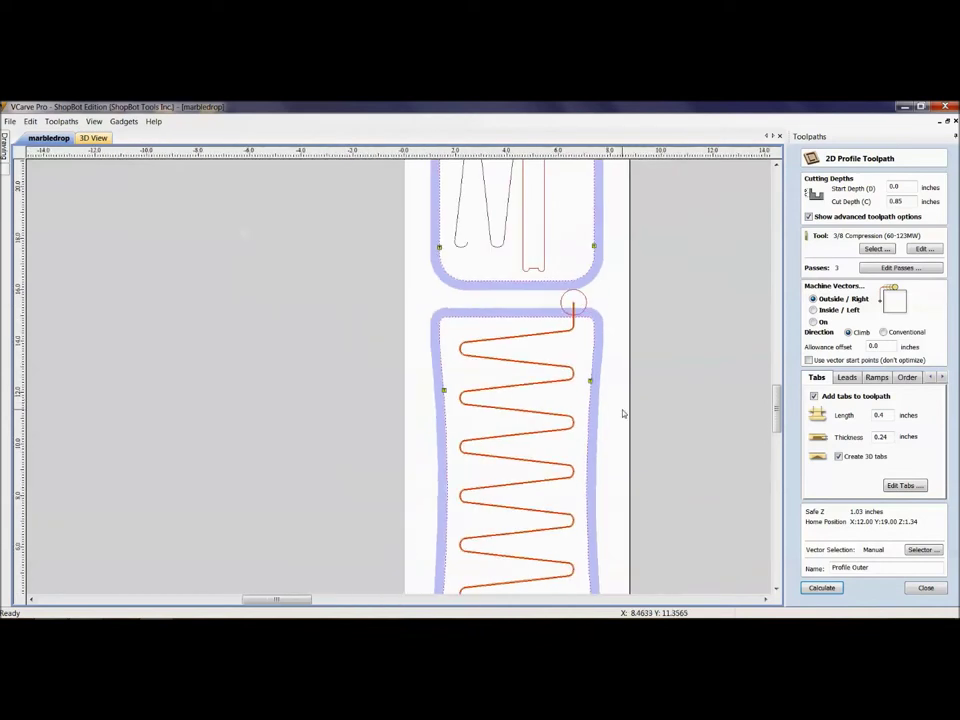
# - Check the lead and ramp settings of the Profile Outer toolpath against the marble track's outer profile
pyautogui.click(845, 377)
pyautogui.scroll(-1, 713, 420)
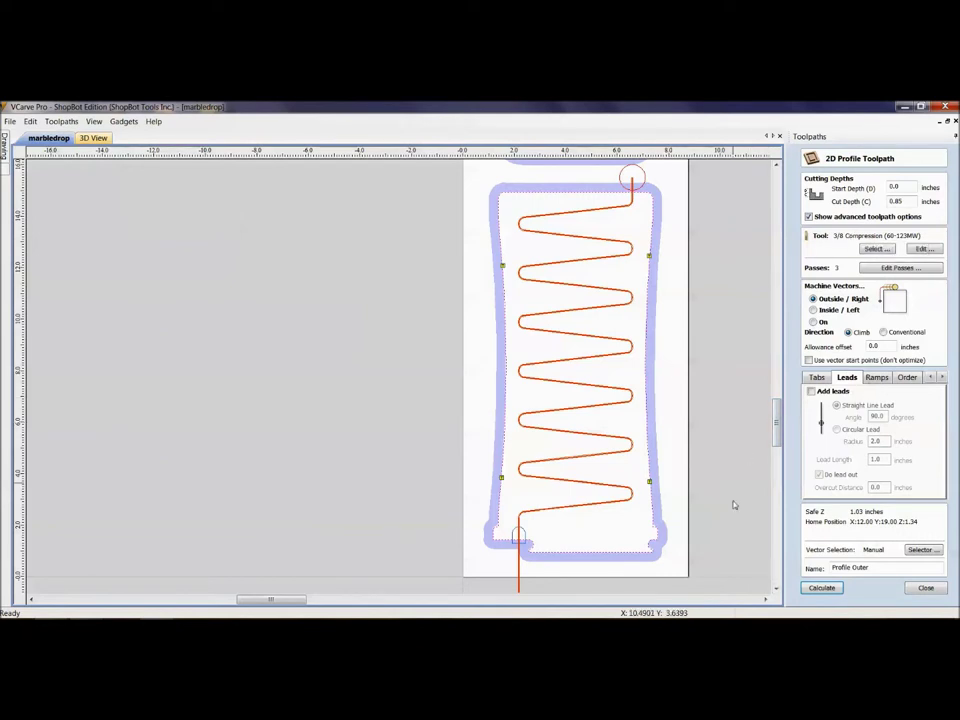
pyautogui.click(877, 377)
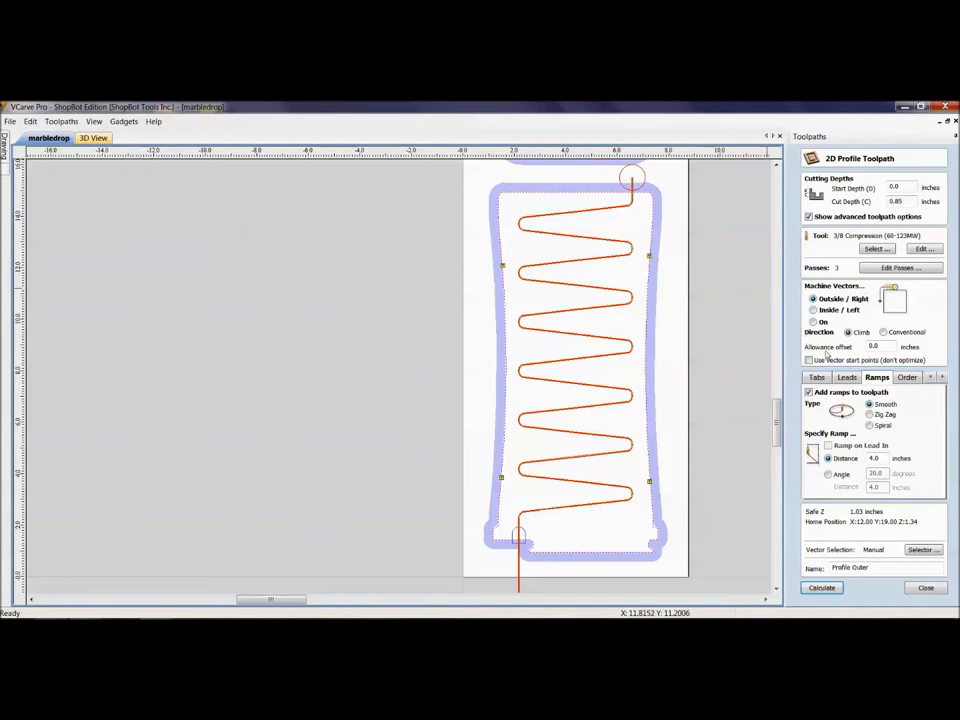
pyautogui.moveTo(741, 298); pyautogui.dragTo(688, 390, button='middle')
pyautogui.scroll(-1, 671, 471)
pyautogui.moveTo(714, 435); pyautogui.dragTo(745, 393, button='middle')
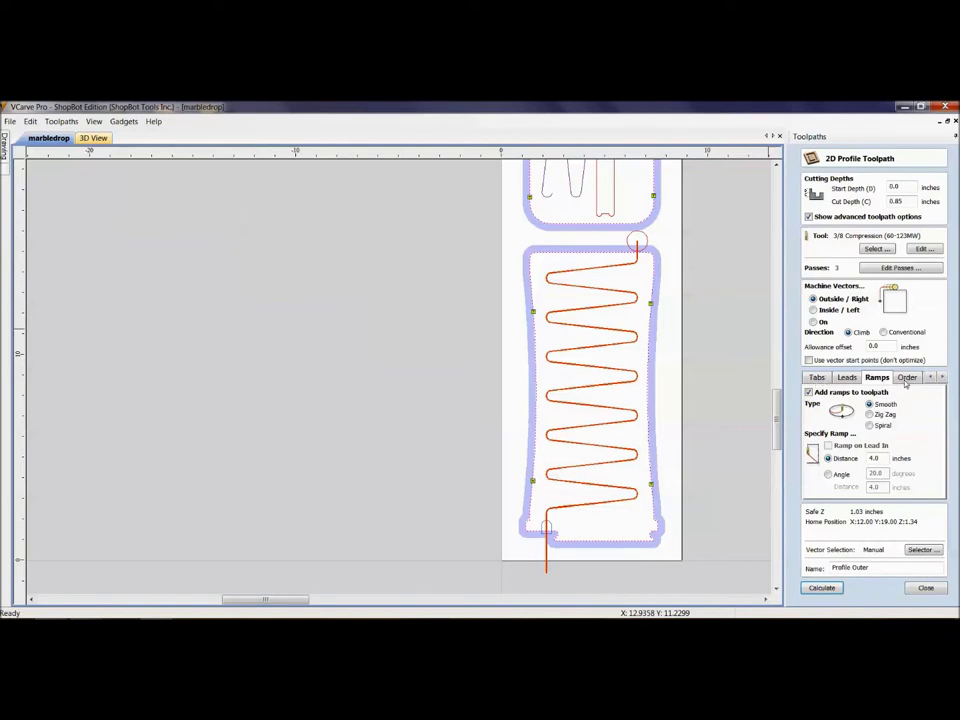
# - Recheck Profile Outer's tab and ramp settings, close them, and resume the marble run video in the media player
pyautogui.click(826, 381)
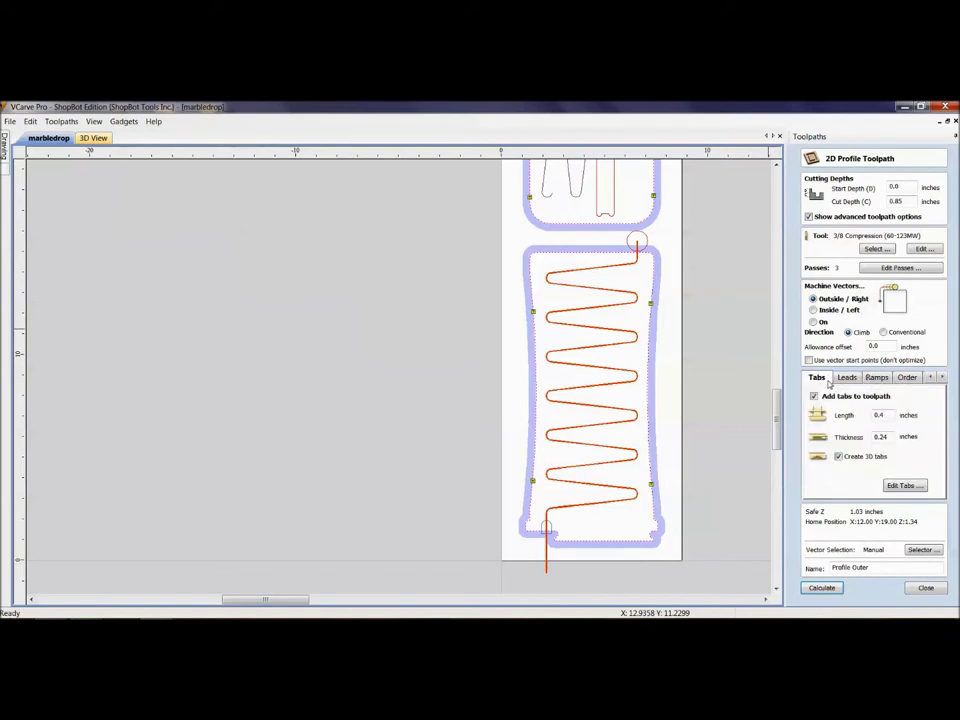
pyautogui.click(872, 380)
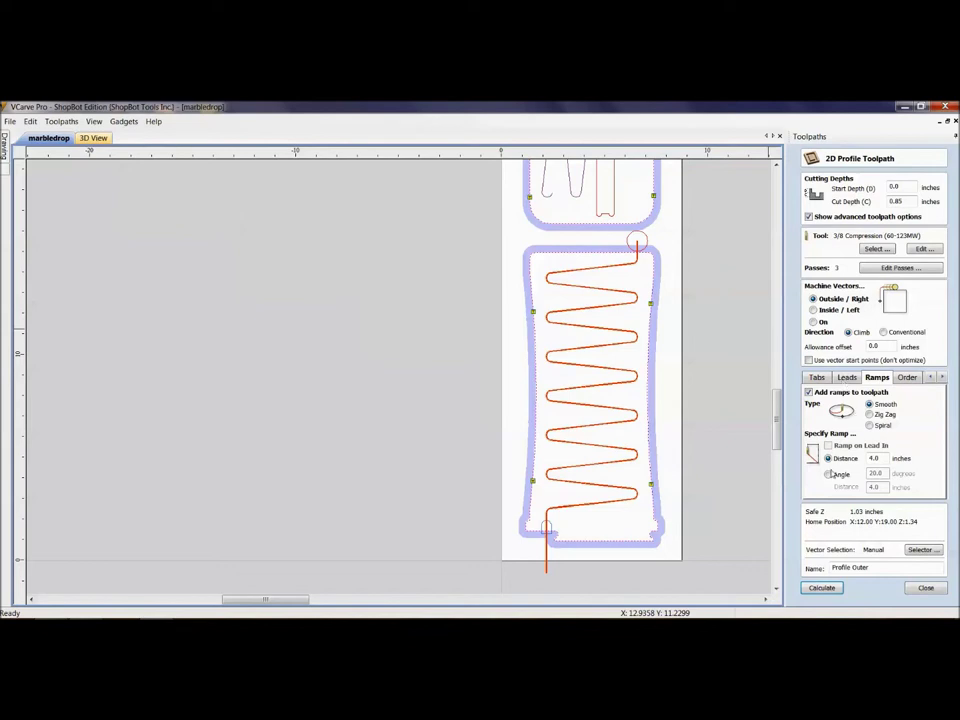
pyautogui.click(929, 589)
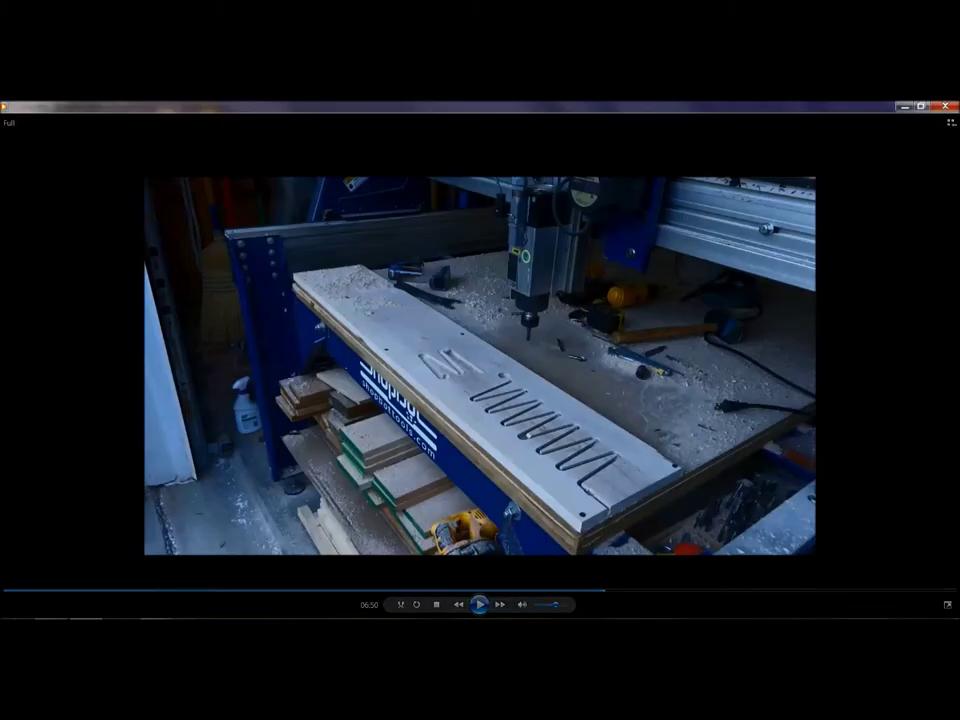
pyautogui.click(480, 604)
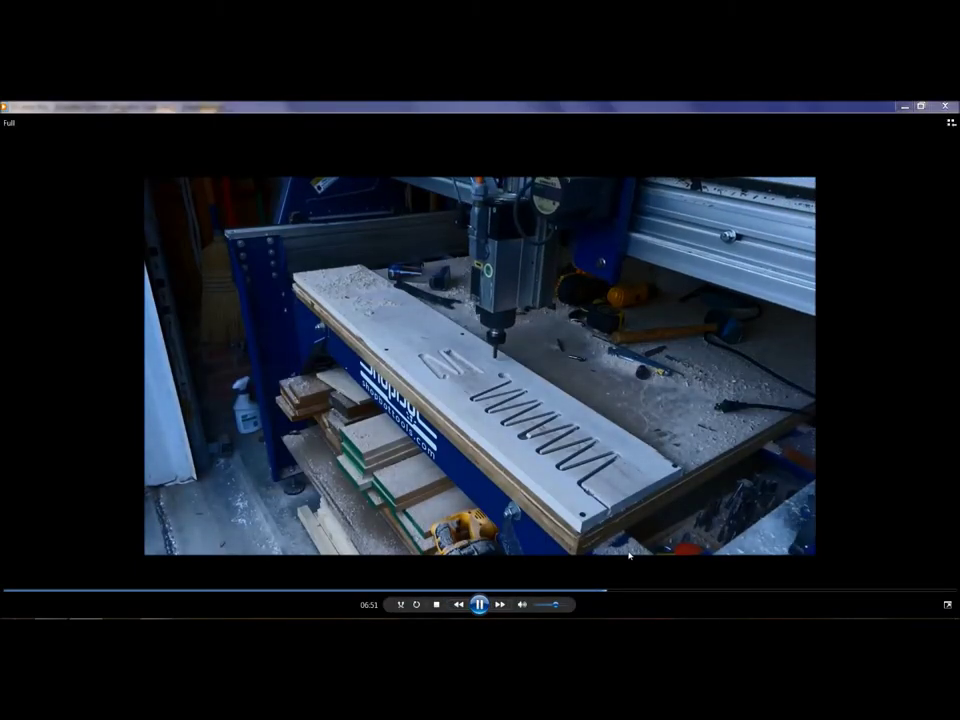